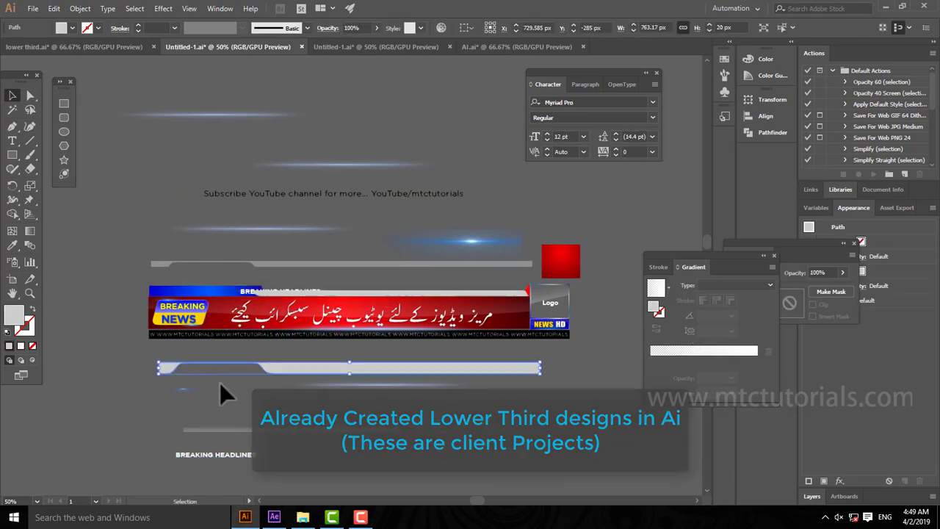
Move the blue headline bar and the BREAKING NEWS badge off the red lower third and ungroup the badge
{"action": "left_click_drag", "start_coordinate": [227, 294], "coordinate": [199, 260]}
{"action": "left_click_drag", "start_coordinate": [198, 312], "coordinate": [107, 380]}
{"action": "left_click", "coordinate": [80, 9]}
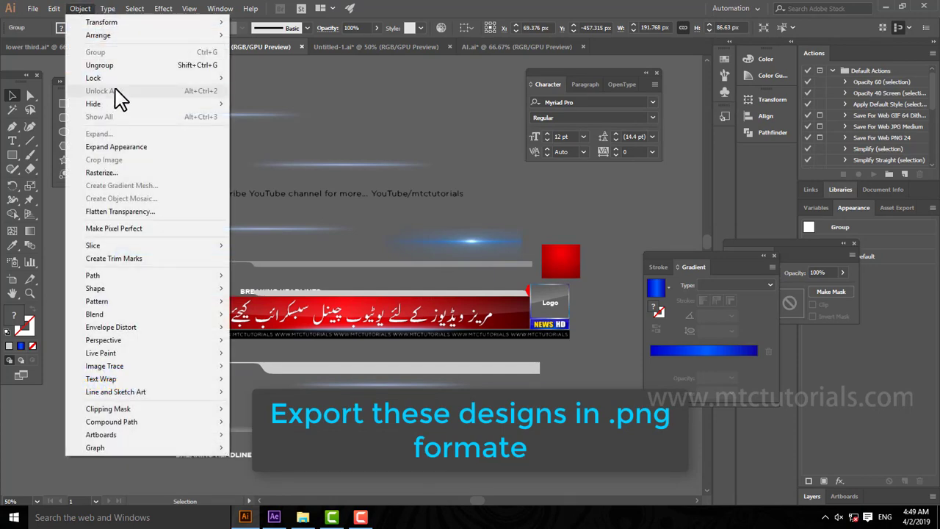
{"action": "left_click", "coordinate": [100, 65]}
{"action": "left_click", "coordinate": [94, 258]}
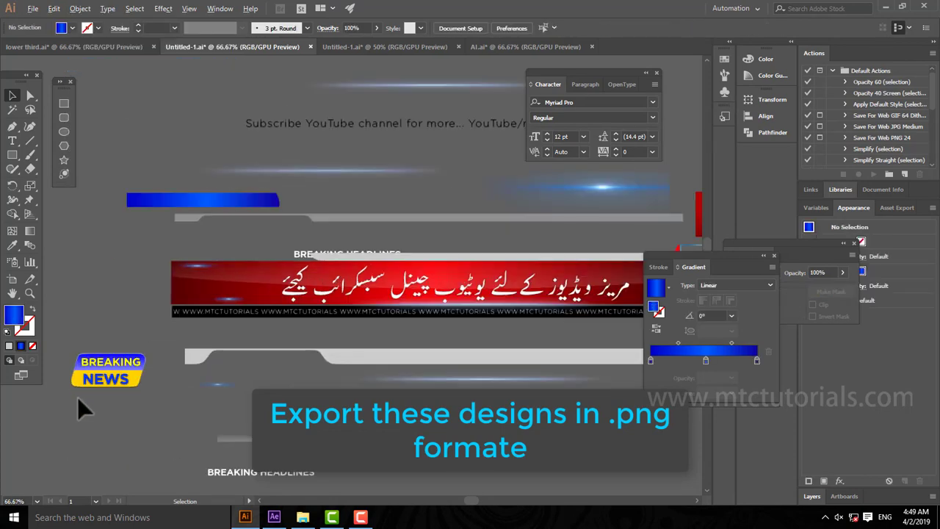
Pull the BREAKING NEWS badge apart by separating its text, text shadow, yellow base and translucent gloss
{"action": "scroll", "coordinate": [77, 396], "scroll_direction": "up", "scroll_amount": 3}
{"action": "left_click_drag", "start_coordinate": [125, 321], "coordinate": [138, 250]}
{"action": "left_click_drag", "start_coordinate": [140, 367], "coordinate": [138, 424]}
{"action": "left_click_drag", "start_coordinate": [147, 360], "coordinate": [191, 355]}
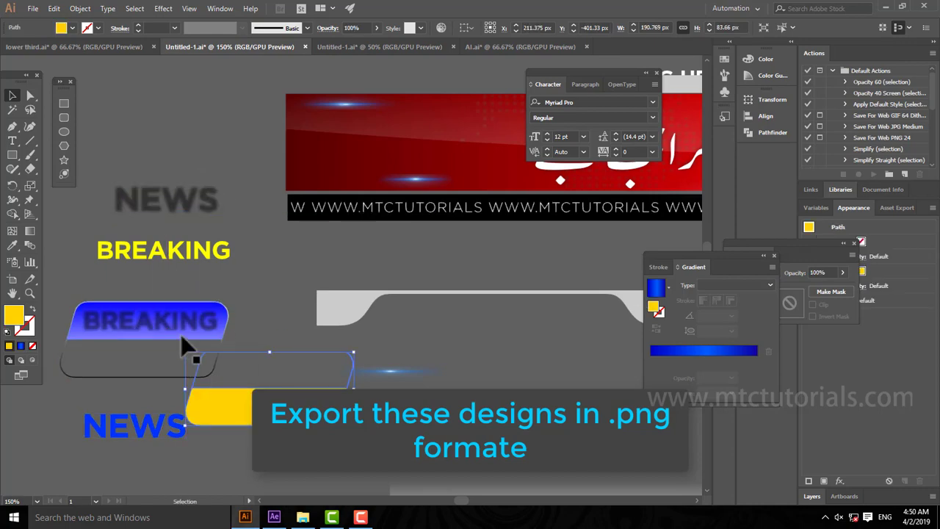
{"action": "left_click", "coordinate": [187, 354]}
{"action": "scroll", "coordinate": [272, 378], "scroll_direction": "down", "scroll_amount": 2}
{"action": "left_click_drag", "start_coordinate": [273, 374], "coordinate": [242, 367]}
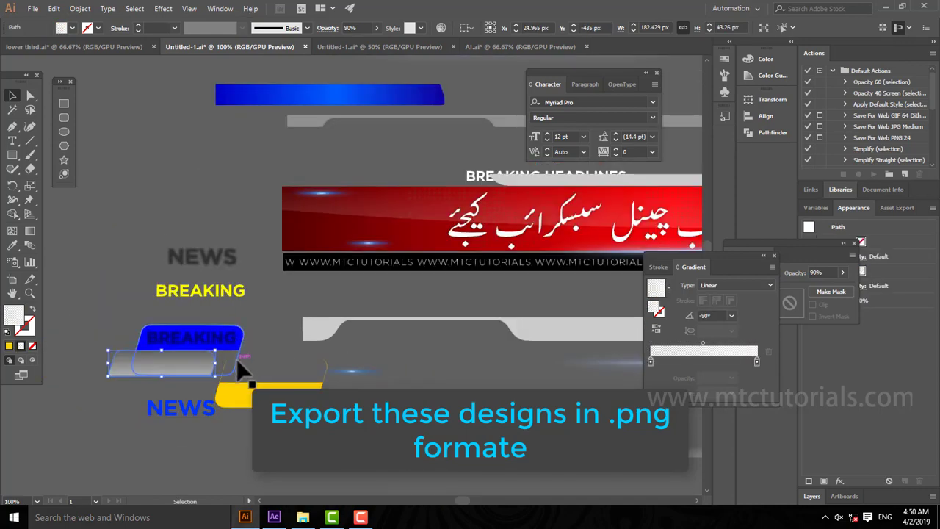
Move the badge's thin outline clear of the other pieces and the wide gloss shape up off the red bar
{"action": "left_click", "coordinate": [401, 312]}
{"action": "key", "text": "ctrl+minus"}
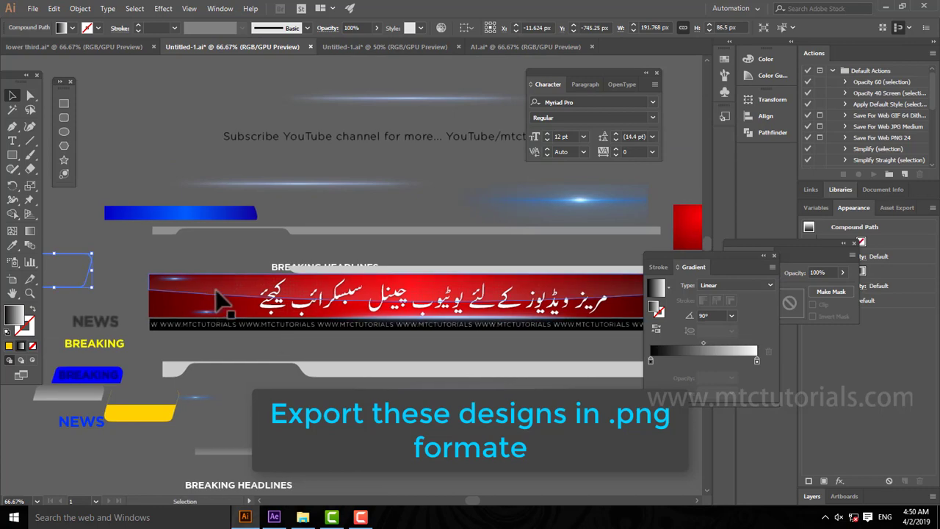
{"action": "left_click", "coordinate": [250, 268]}
{"action": "key", "text": "ctrl+minus"}
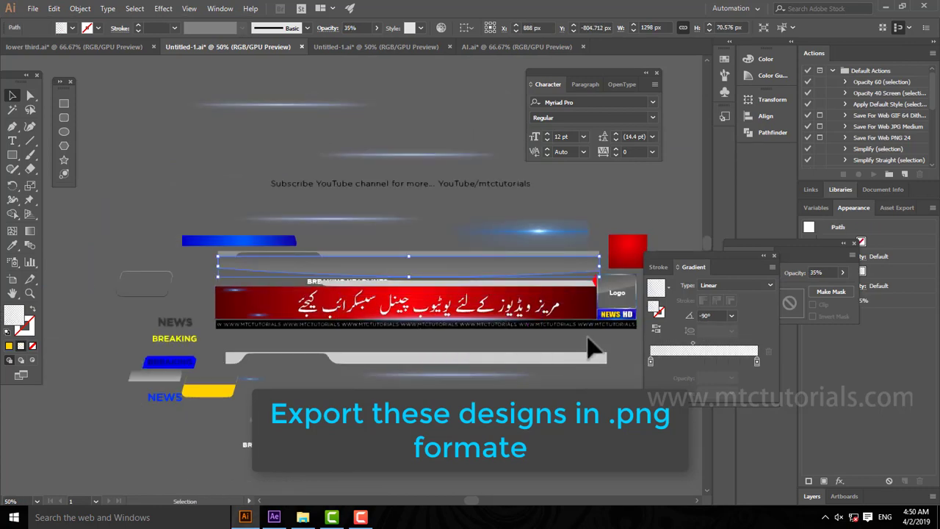
Move the NEWS HD strip below the logo box and pull the gloss shape out beside the box
{"action": "scroll", "coordinate": [594, 349], "scroll_direction": "up", "scroll_amount": 3}
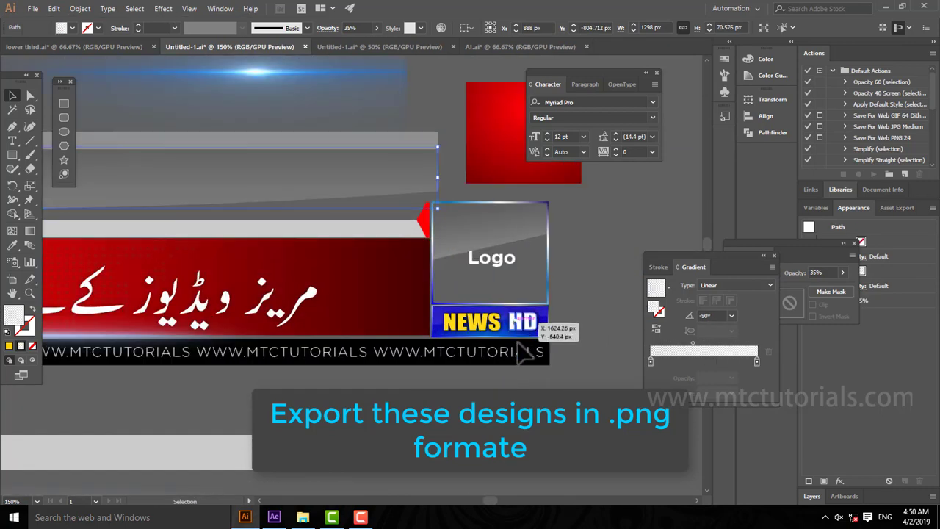
{"action": "left_click_drag", "start_coordinate": [506, 323], "coordinate": [501, 345]}
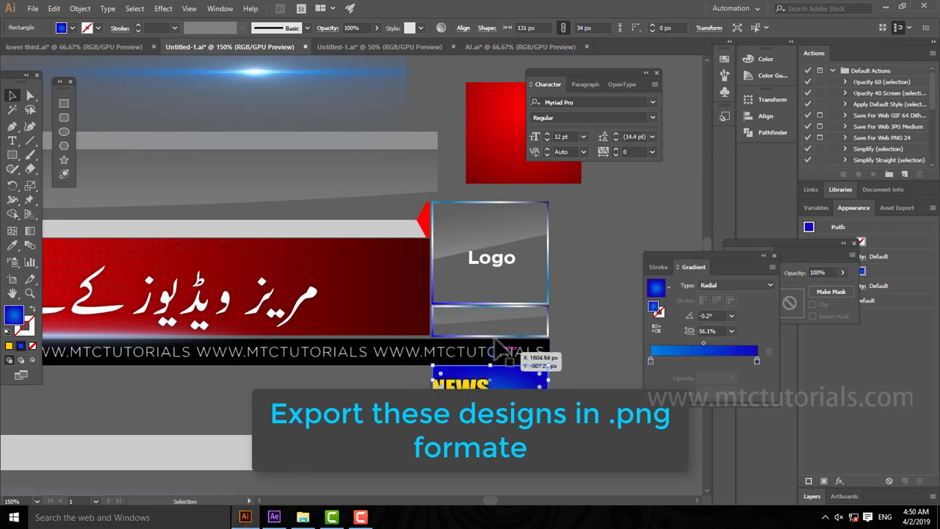
{"action": "scroll", "coordinate": [559, 335], "scroll_direction": "down", "scroll_amount": 1}
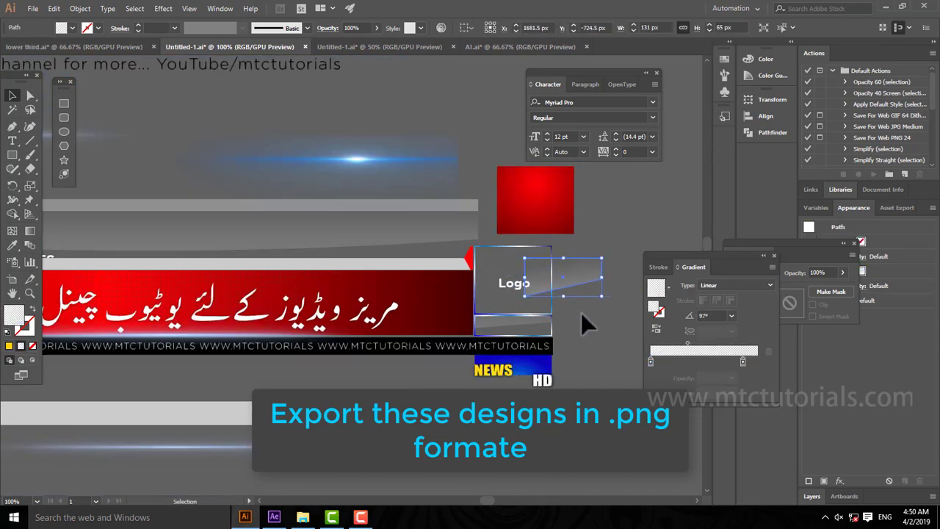
{"action": "scroll", "coordinate": [575, 314], "scroll_direction": "down", "scroll_amount": 1}
Switch to the AI.ai document and spread the lower third's blue, red and silver bars apart
{"action": "left_click", "coordinate": [389, 50]}
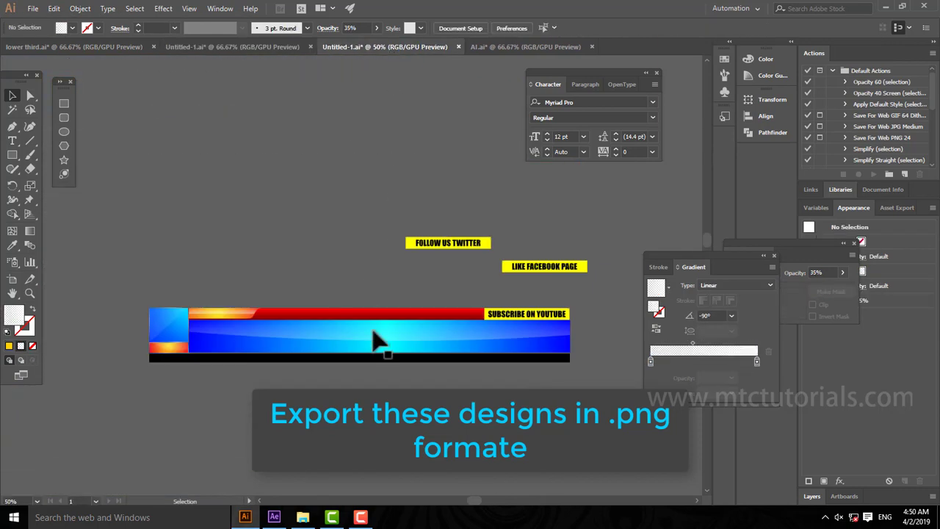
{"action": "left_click", "coordinate": [510, 48]}
{"action": "left_click_drag", "start_coordinate": [198, 282], "coordinate": [242, 209]}
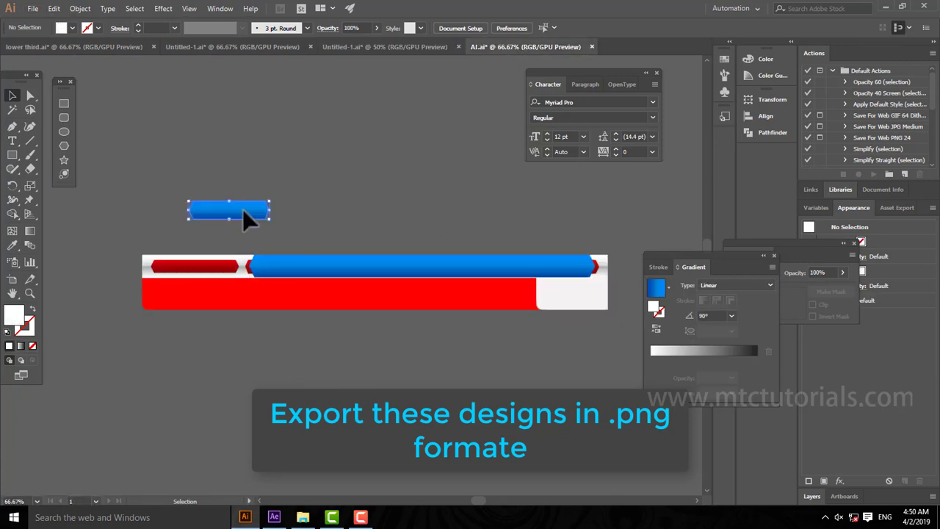
{"action": "left_click_drag", "start_coordinate": [293, 283], "coordinate": [306, 359]}
{"action": "left_click_drag", "start_coordinate": [372, 269], "coordinate": [345, 324]}
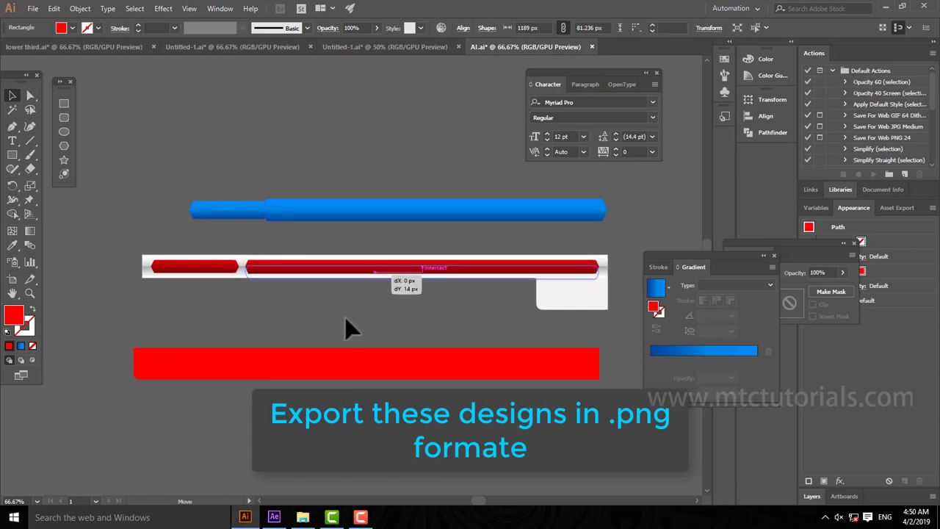
{"action": "left_click_drag", "start_coordinate": [465, 276], "coordinate": [432, 312]}
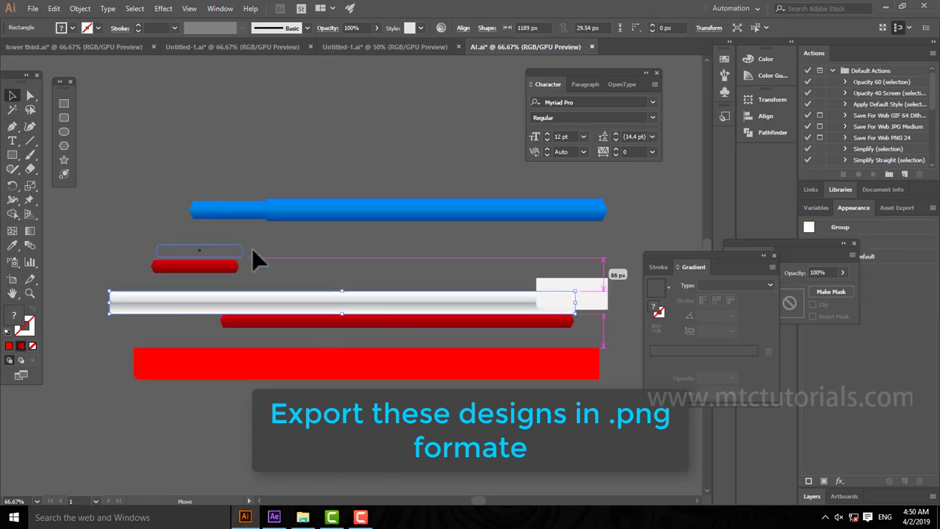
{"action": "left_click_drag", "start_coordinate": [221, 266], "coordinate": [227, 250]}
Ungroup the silver bar and move its upper strip away from the lower one
{"action": "left_click", "coordinate": [354, 318]}
{"action": "left_click", "coordinate": [351, 305]}
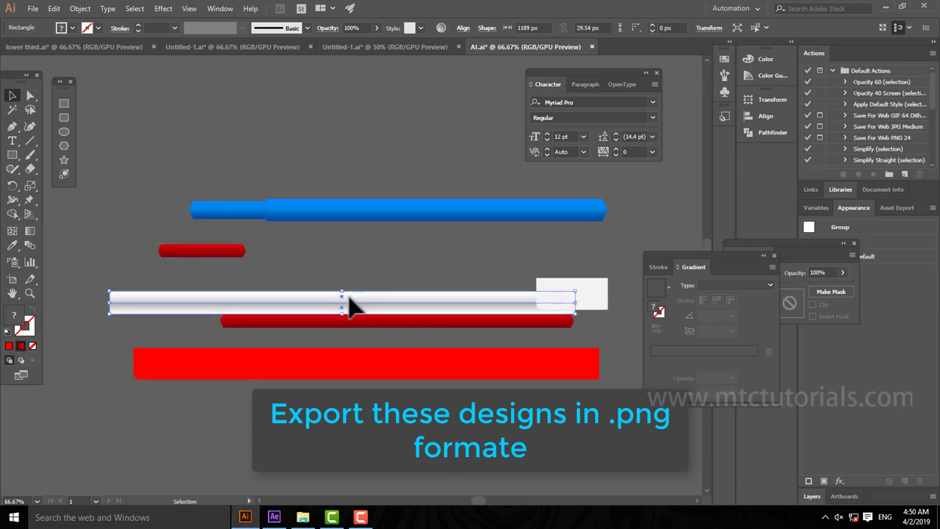
{"action": "left_click", "coordinate": [80, 8]}
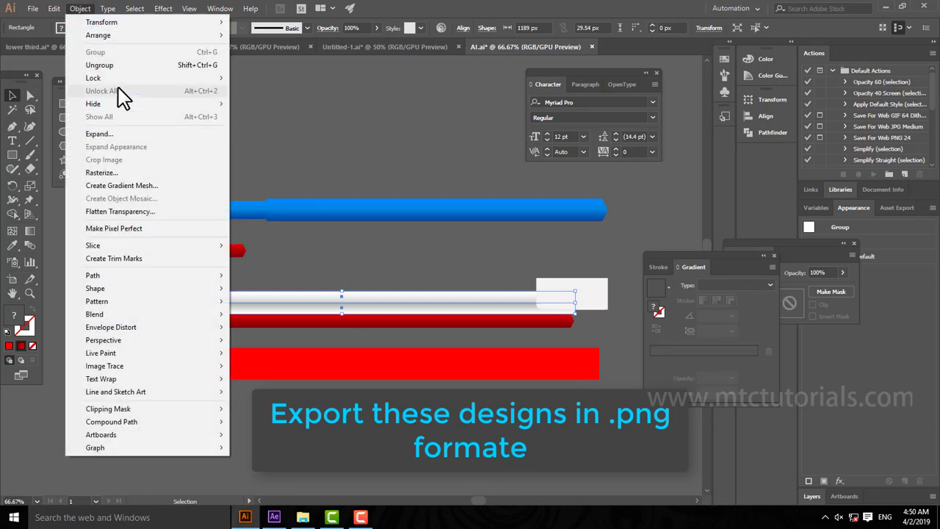
{"action": "left_click", "coordinate": [125, 64]}
{"action": "left_click", "coordinate": [283, 308]}
{"action": "left_click_drag", "start_coordinate": [283, 308], "coordinate": [287, 268]}
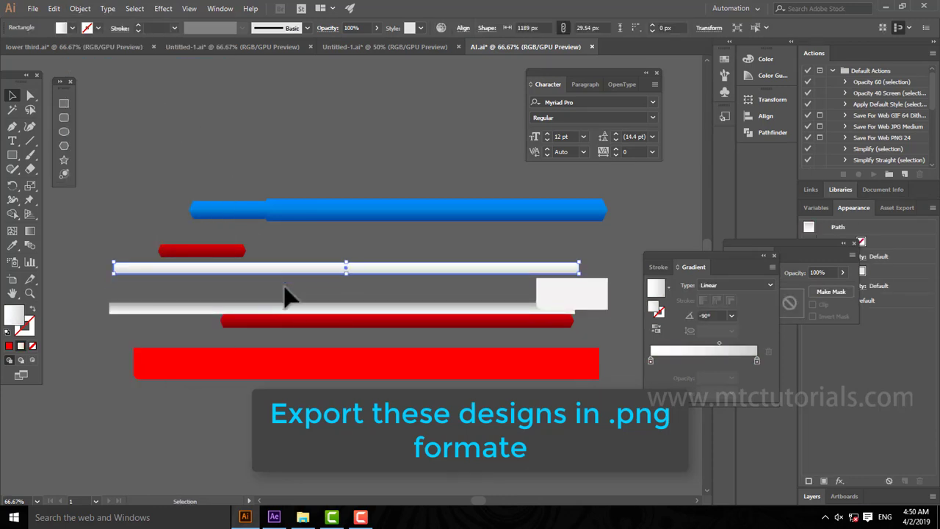
Switch to the document with the blue lower third and try moving the orange tab's gloss strip away, undoing each move
{"action": "left_click", "coordinate": [431, 47]}
{"action": "mouse_move", "coordinate": [321, 336]}
{"action": "left_mouse_down"}
{"action": "mouse_move", "coordinate": [294, 290]}
{"action": "mouse_move", "coordinate": [353, 325]}
{"action": "mouse_move", "coordinate": [306, 328]}
{"action": "left_mouse_up"}
{"action": "left_click_drag", "start_coordinate": [240, 315], "coordinate": [251, 260]}
{"action": "key", "text": "ctrl+z"}
{"action": "left_click_drag", "start_coordinate": [239, 311], "coordinate": [249, 235]}
{"action": "key", "text": "ctrl+z"}
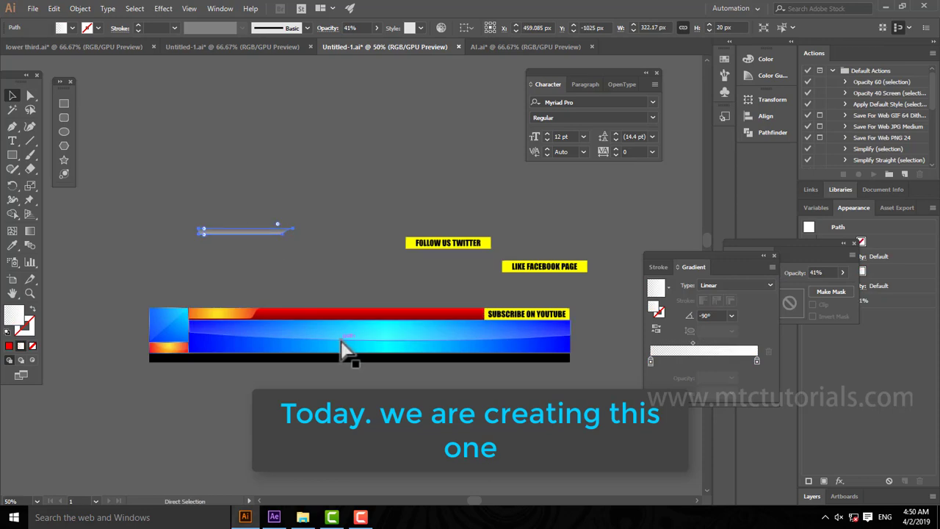
Try moving the logo box's gloss and the LIKE FACEBOOK PAGE label elsewhere, undoing each move
{"action": "left_click_drag", "start_coordinate": [142, 342], "coordinate": [155, 245]}
{"action": "key", "text": "ctrl+z"}
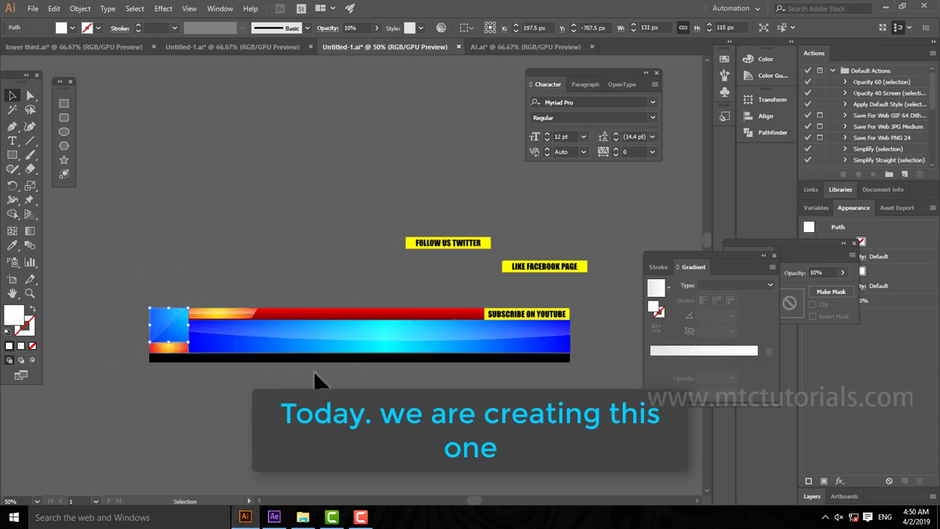
{"action": "left_click_drag", "start_coordinate": [550, 269], "coordinate": [535, 356]}
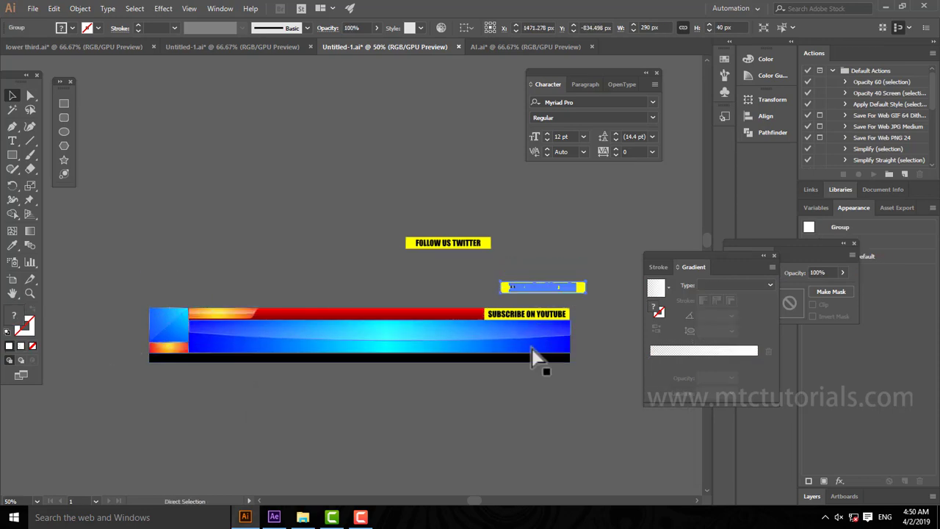
{"action": "key", "text": "ctrl+z"}
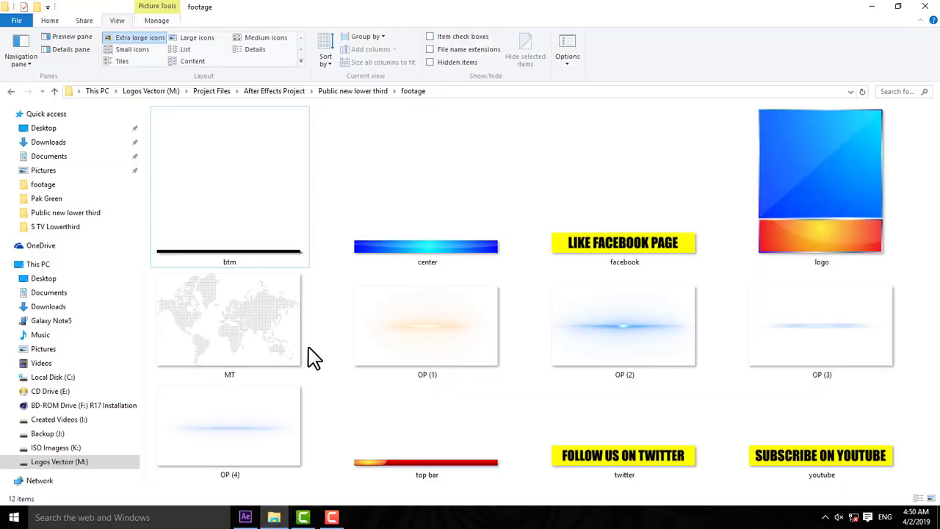
Examine the exported PNG images in the footage folder one by one, starting with btm, and close the image viewer
{"action": "double_click", "coordinate": [297, 253]}
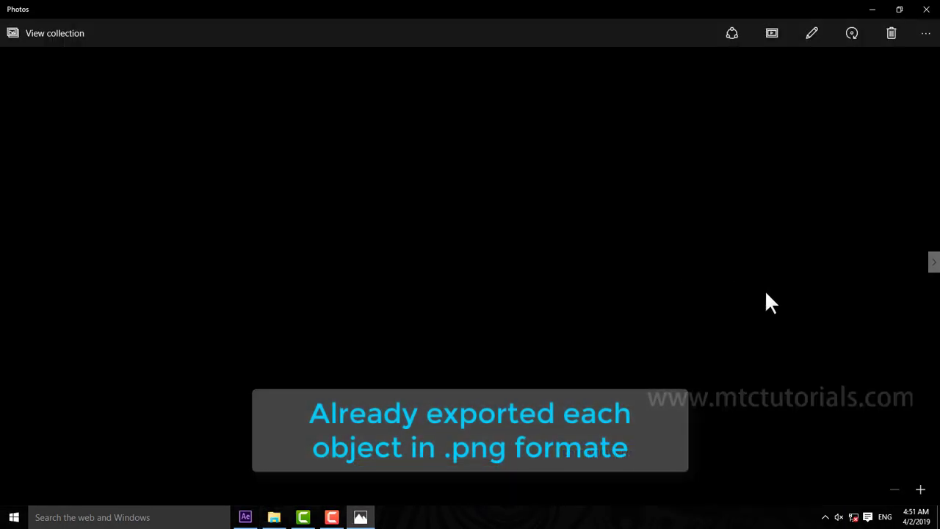
{"action": "left_click", "coordinate": [933, 263]}
{"action": "left_click", "coordinate": [933, 263]}
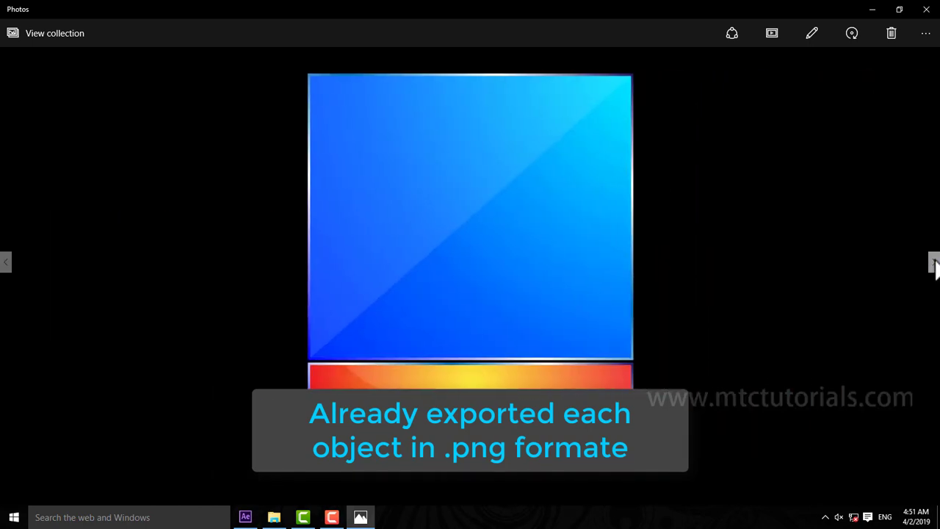
{"action": "left_click", "coordinate": [934, 263]}
{"action": "left_click", "coordinate": [934, 263]}
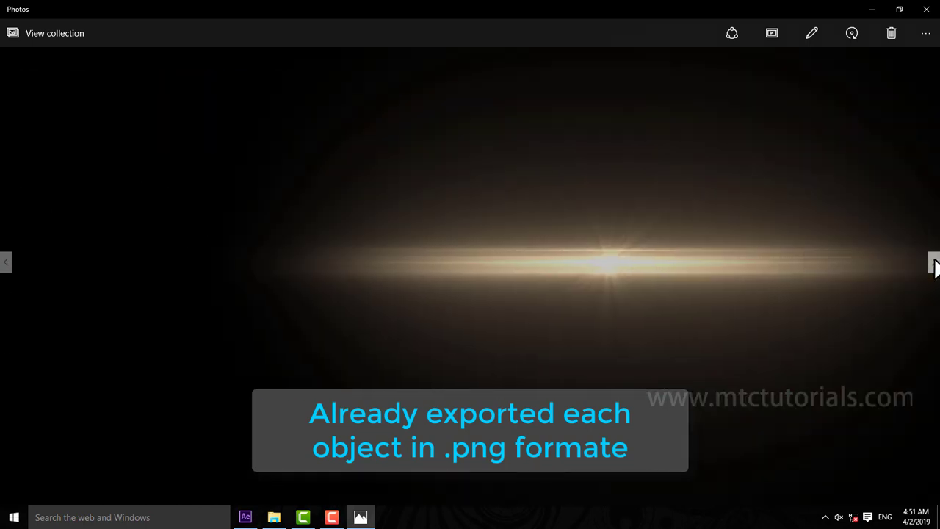
{"action": "left_click", "coordinate": [933, 263]}
{"action": "left_click", "coordinate": [933, 263]}
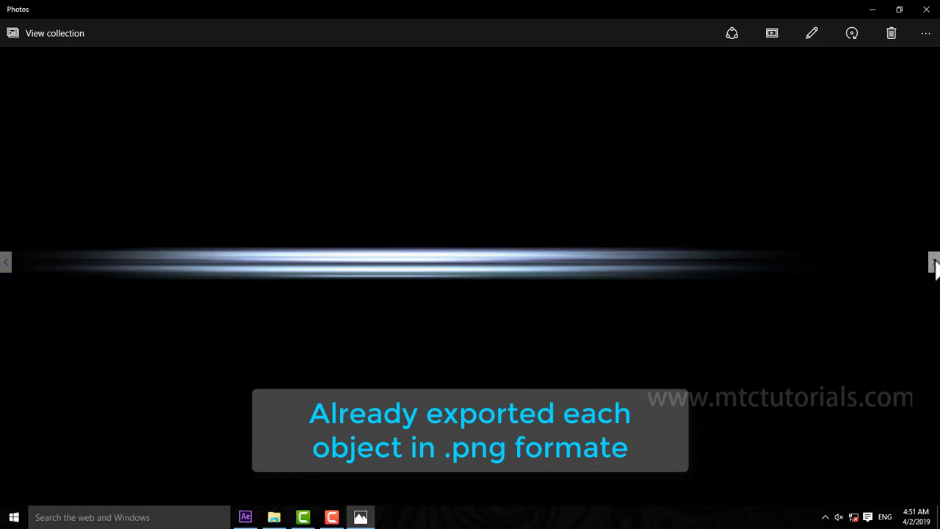
{"action": "left_click", "coordinate": [933, 263]}
{"action": "left_click", "coordinate": [933, 262]}
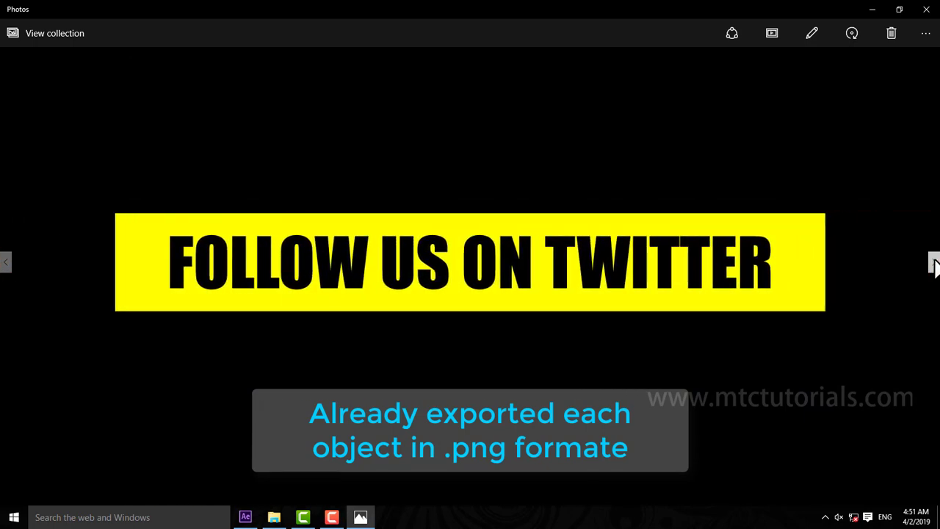
{"action": "left_click", "coordinate": [933, 262]}
{"action": "left_click", "coordinate": [926, 9]}
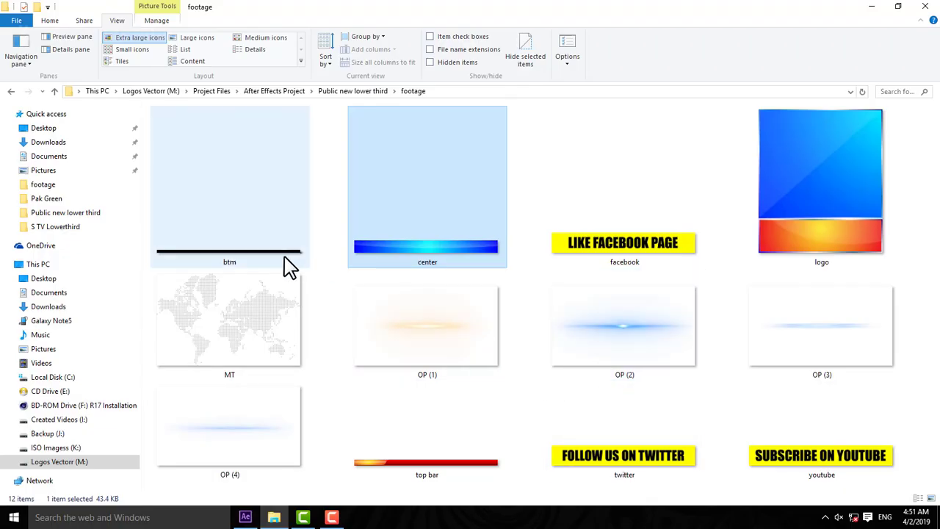
Import btm.png from the footage folder into the Comp 1 timeline in After Effects and show the transparency grid
{"action": "left_click_drag", "start_coordinate": [290, 266], "coordinate": [210, 433]}
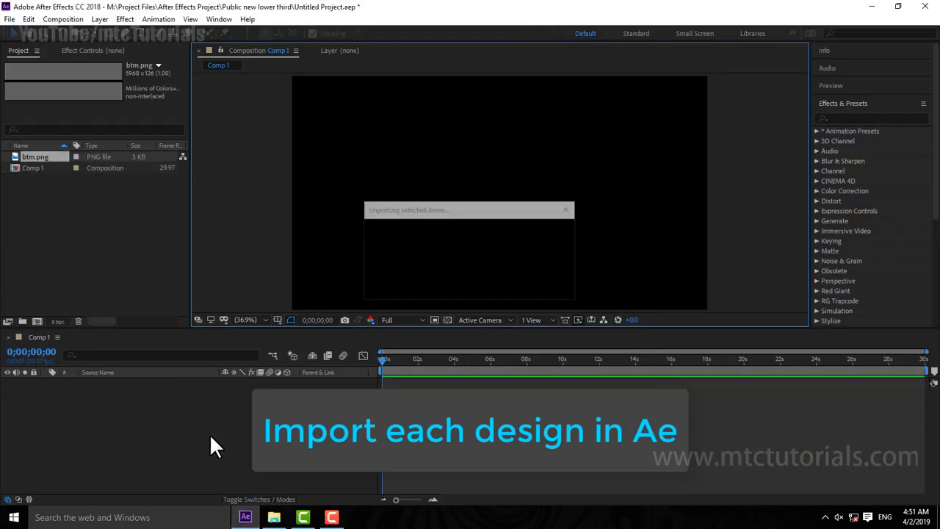
{"action": "left_click", "coordinate": [447, 320]}
Reveal the btm.png layer's transform properties and set its Scale to 32%
{"action": "left_click", "coordinate": [91, 383]}
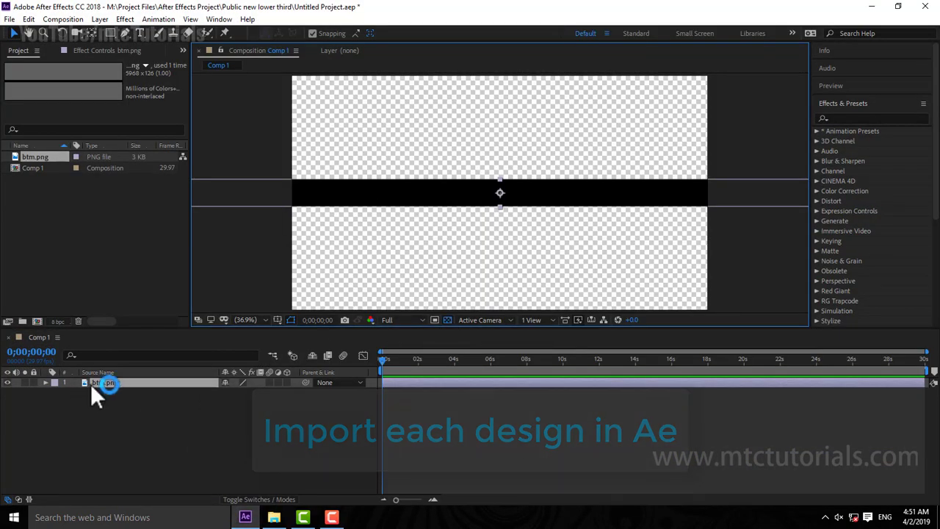
{"action": "key", "text": "s"}
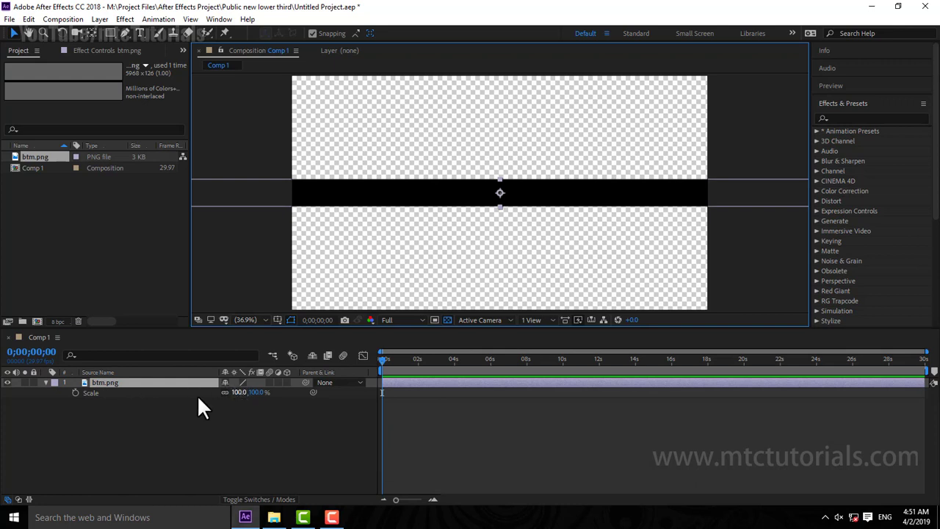
{"action": "left_click", "coordinate": [45, 382]}
{"action": "left_click", "coordinate": [45, 383]}
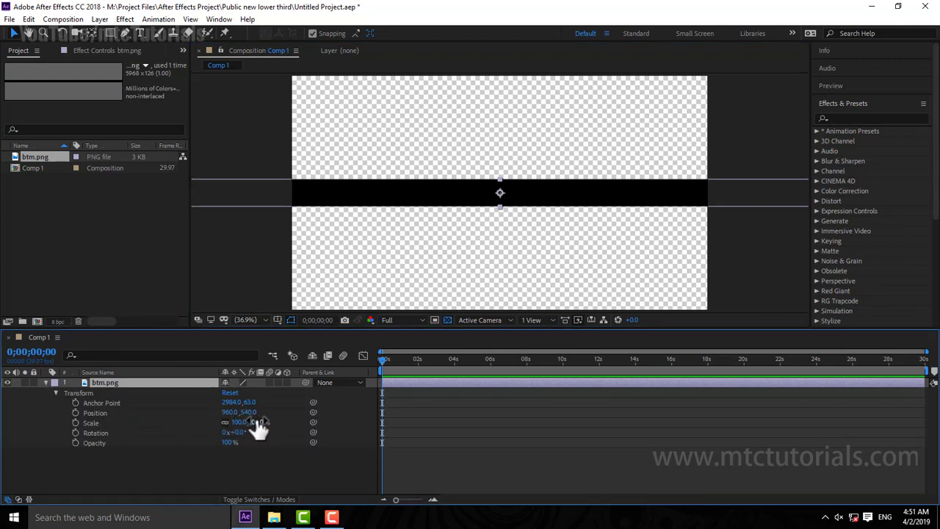
{"action": "left_click_drag", "start_coordinate": [259, 430], "coordinate": [223, 427]}
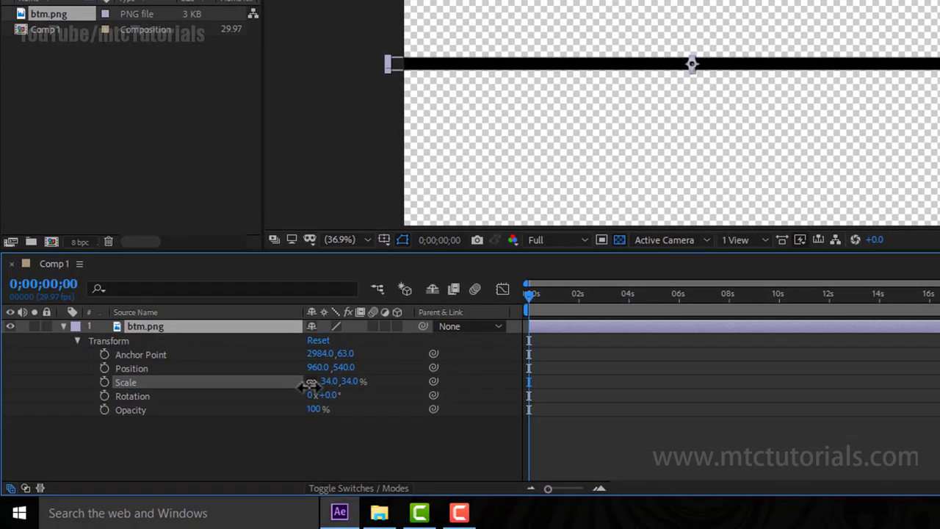
{"action": "left_click_drag", "start_coordinate": [312, 387], "coordinate": [306, 385]}
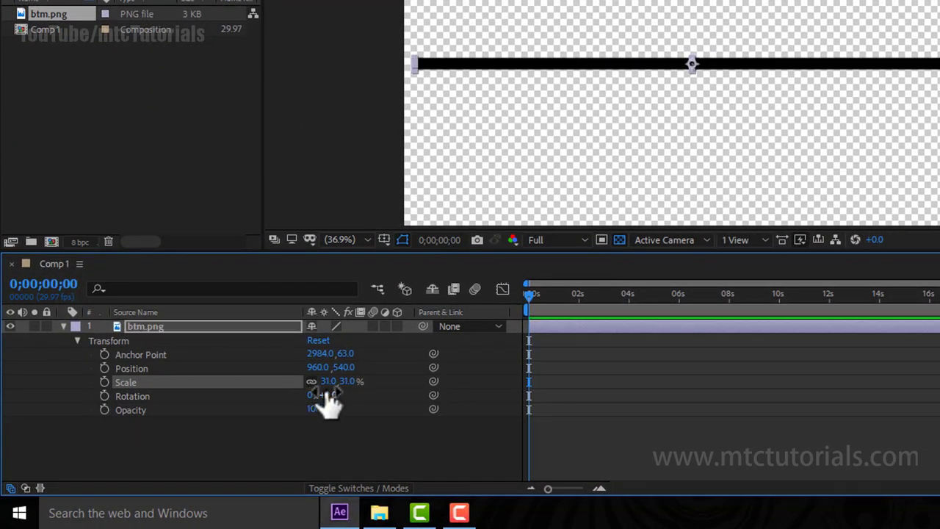
{"action": "key", "text": "Return"}
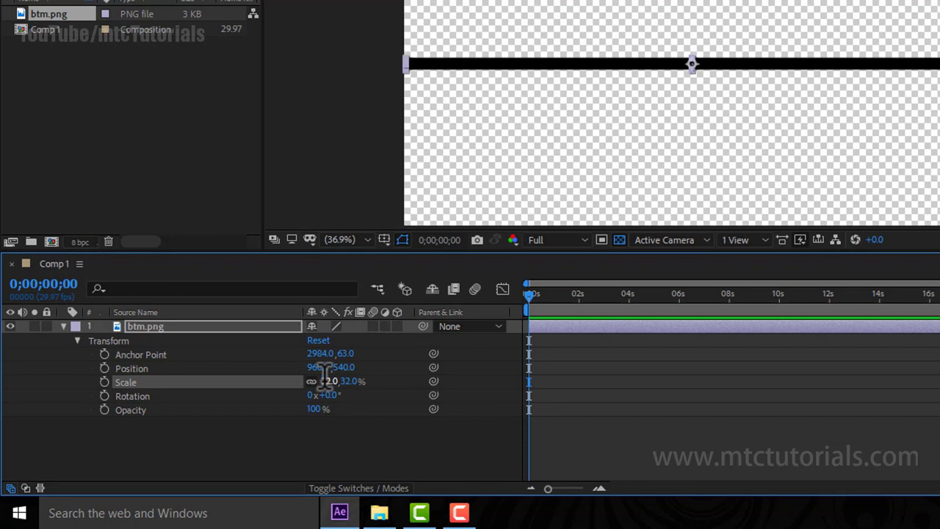
{"action": "left_click", "coordinate": [911, 139]}
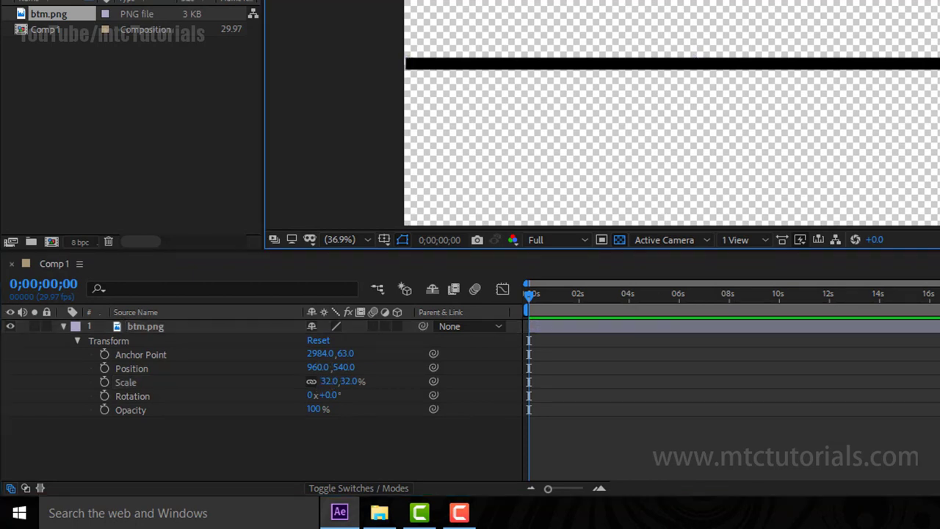
Set the btm.png layer's Scale to 32.5%
{"action": "left_click", "coordinate": [736, 68]}
{"action": "left_click", "coordinate": [328, 382]}
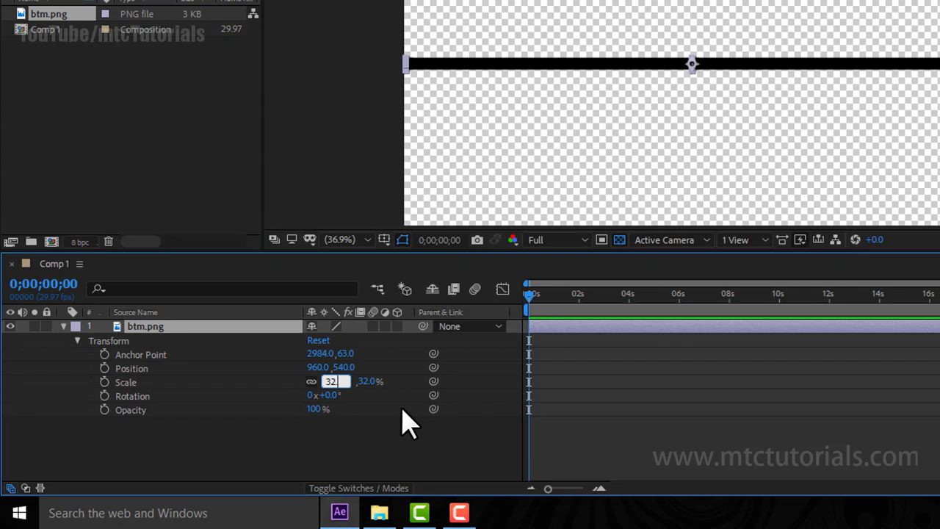
{"action": "key", "text": "Return"}
{"action": "left_click", "coordinate": [929, 147]}
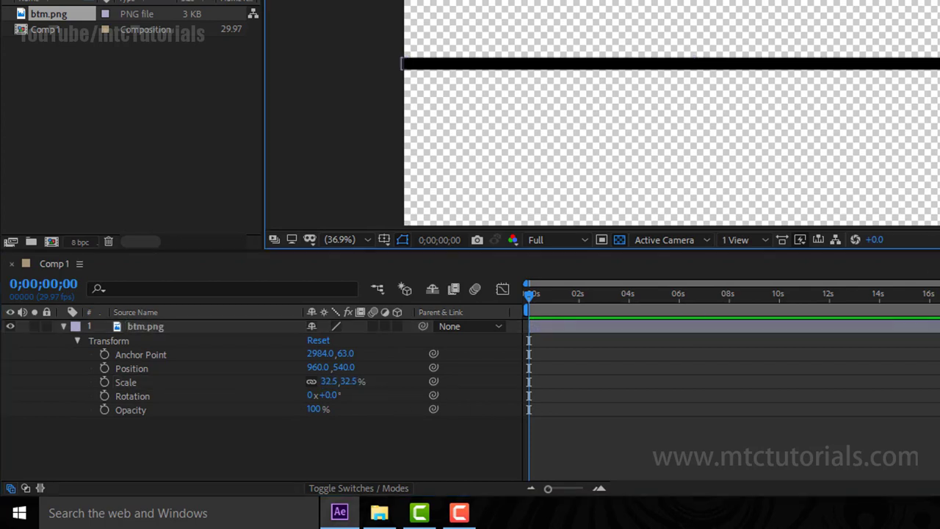
Fine-tune the btm.png layer's Scale to 32.2% so the black bar's ends match the composition's width
{"action": "left_click", "coordinate": [374, 325]}
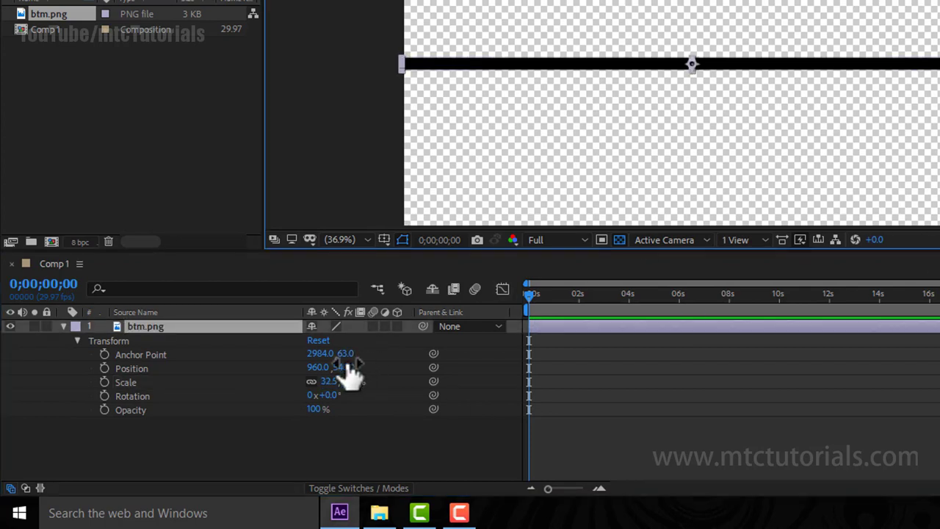
{"action": "scroll", "coordinate": [367, 73], "scroll_direction": "up", "scroll_amount": 5}
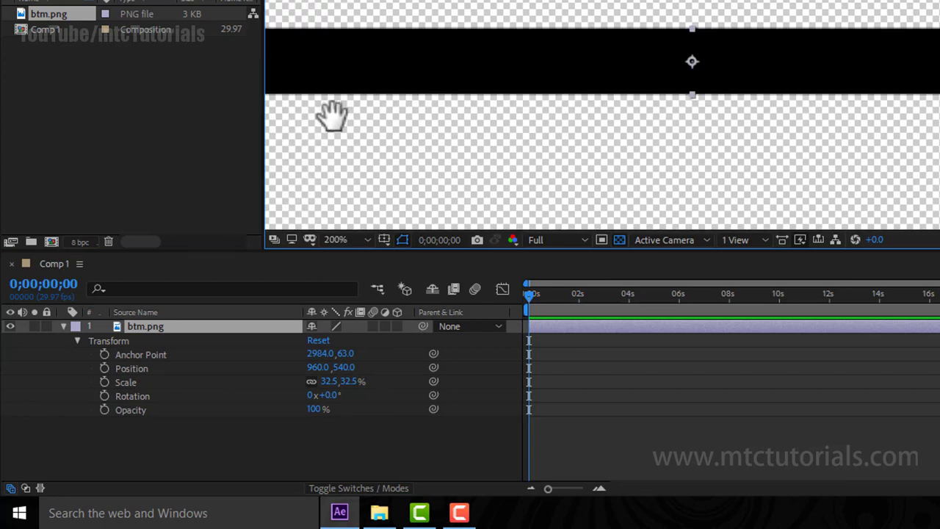
{"action": "left_click_drag", "start_coordinate": [333, 115], "coordinate": [615, 150]}
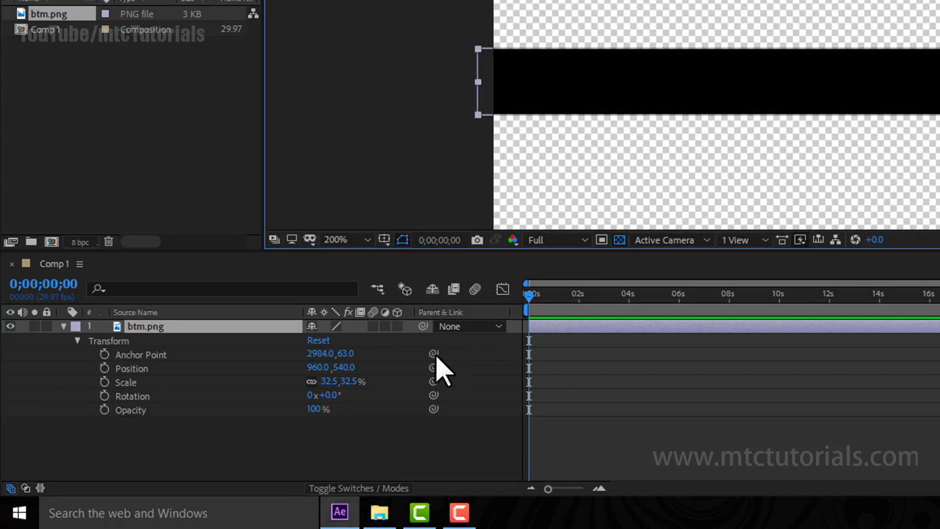
{"action": "left_click", "coordinate": [328, 380]}
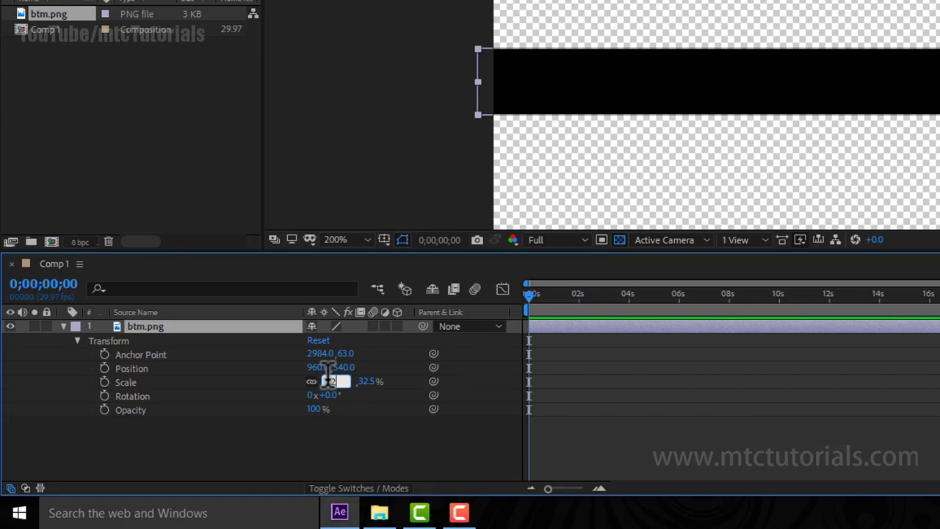
{"action": "type", "text": "33.3"}
{"action": "key", "text": "Return"}
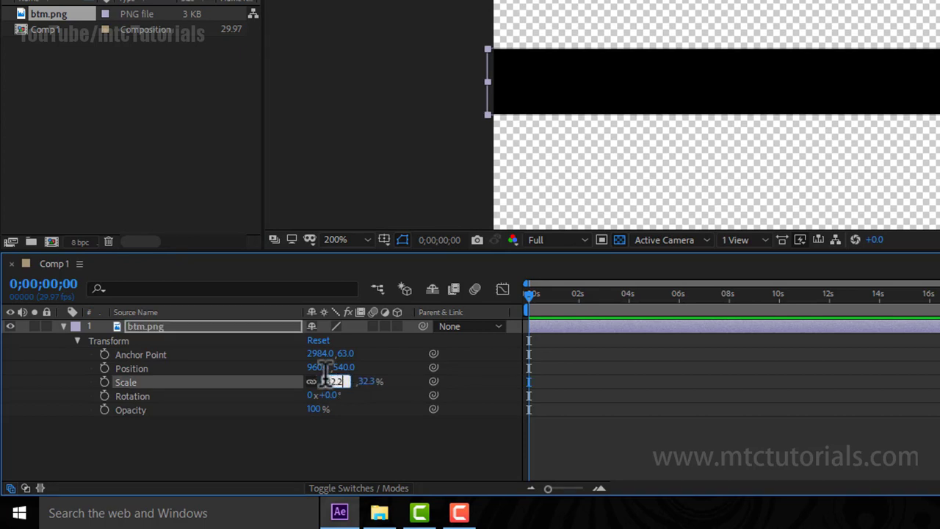
{"action": "left_click", "coordinate": [342, 185]}
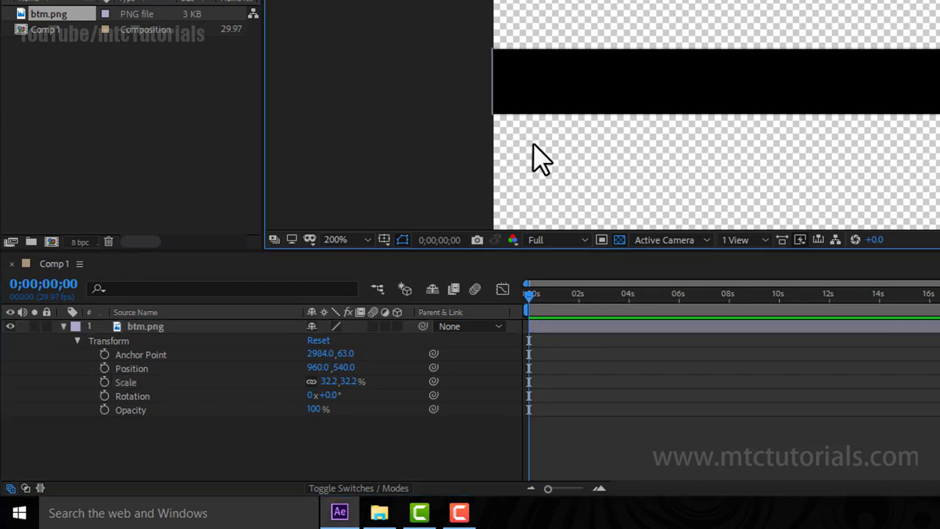
Move the btm.png bar down to the composition's bottom edge, at Position 960, 1059
{"action": "scroll", "coordinate": [542, 159], "scroll_direction": "down", "scroll_amount": 3}
{"action": "scroll", "coordinate": [698, 154], "scroll_direction": "down", "scroll_amount": 2}
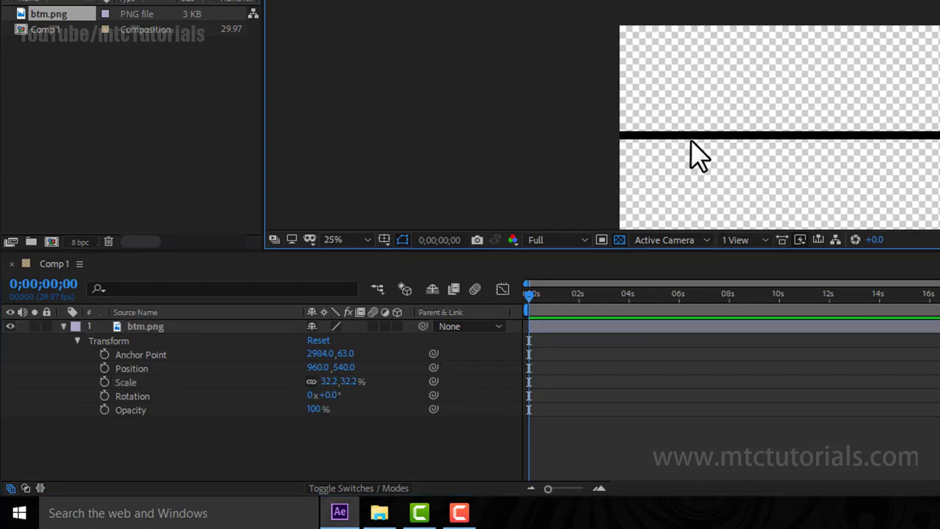
{"action": "left_click", "coordinate": [806, 141]}
{"action": "left_click_drag", "start_coordinate": [786, 162], "coordinate": [636, 67]}
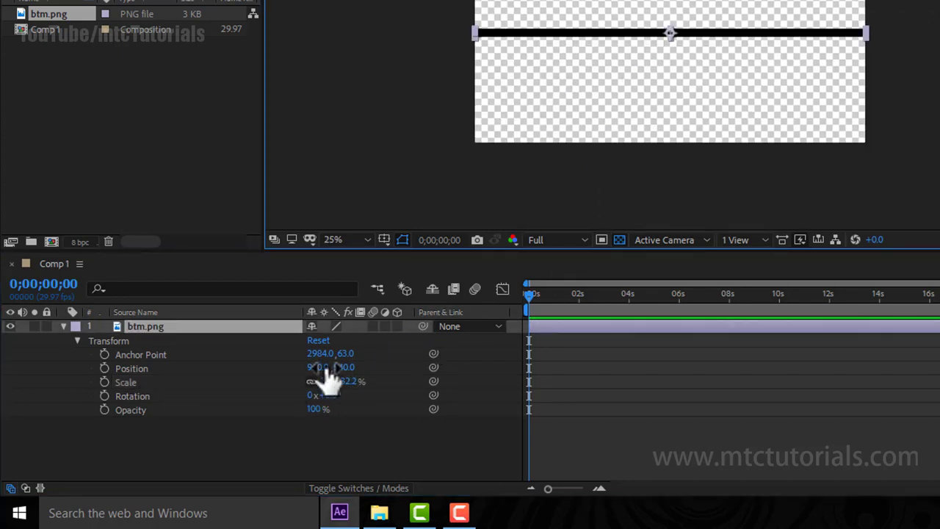
{"action": "left_click_drag", "start_coordinate": [345, 367], "coordinate": [749, 385]}
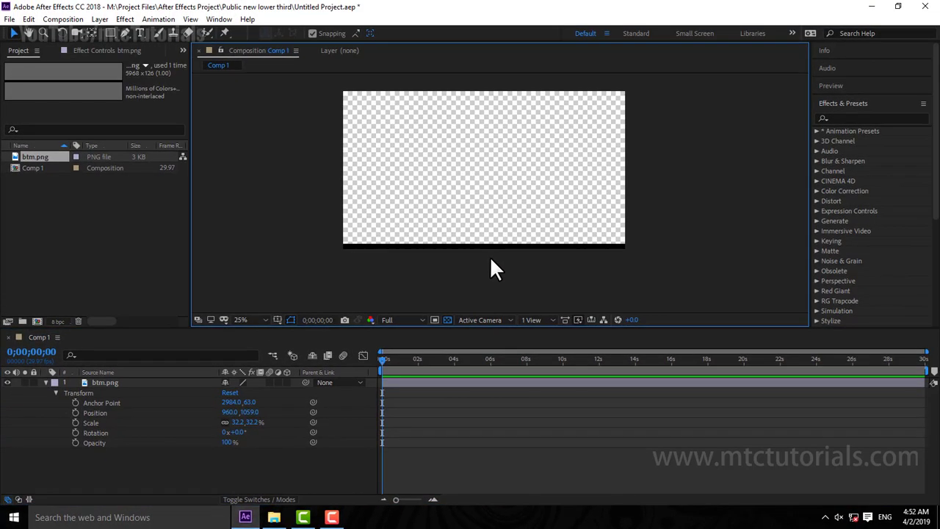
{"action": "key", "text": "period"}
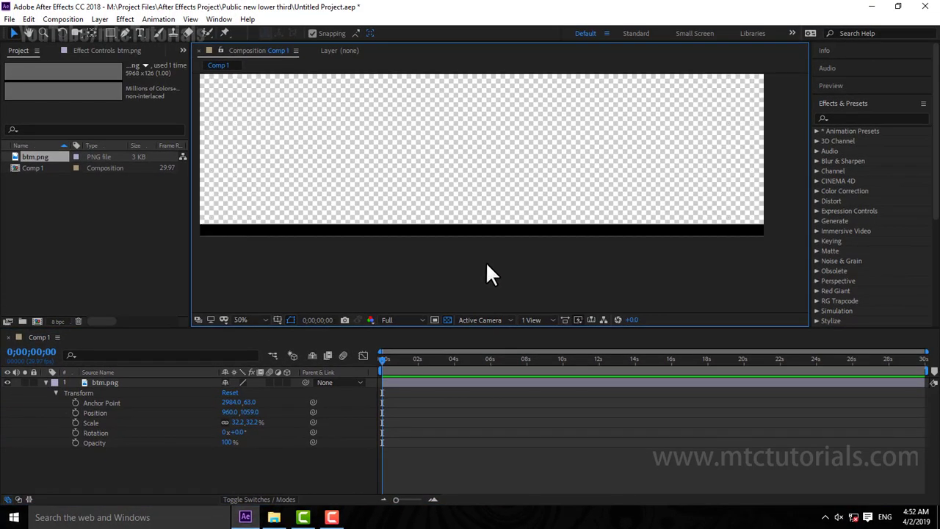
{"action": "key", "text": "comma"}
{"action": "key", "text": "comma"}
Collapse the btm.png layer's properties and import logo.png from the footage folder into the timeline above it
{"action": "left_click", "coordinate": [47, 381]}
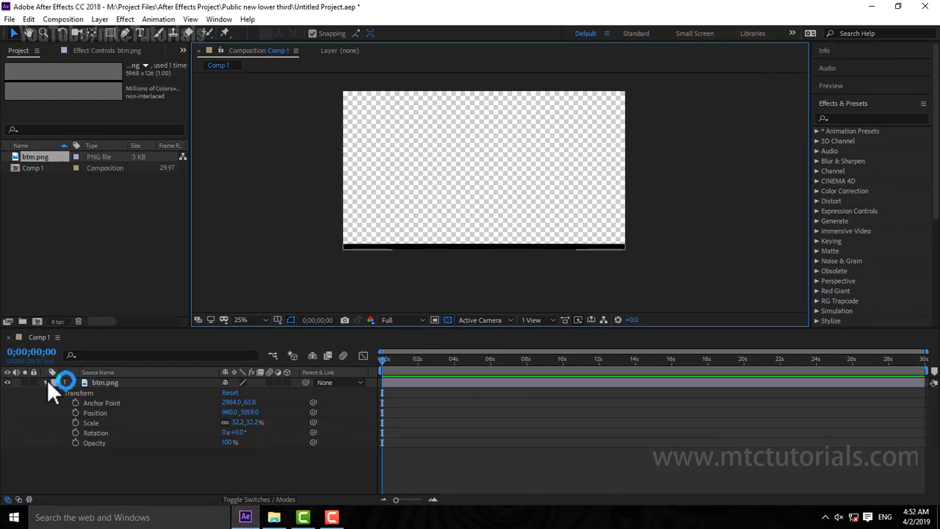
{"action": "left_click", "coordinate": [119, 412]}
{"action": "left_click", "coordinate": [122, 382]}
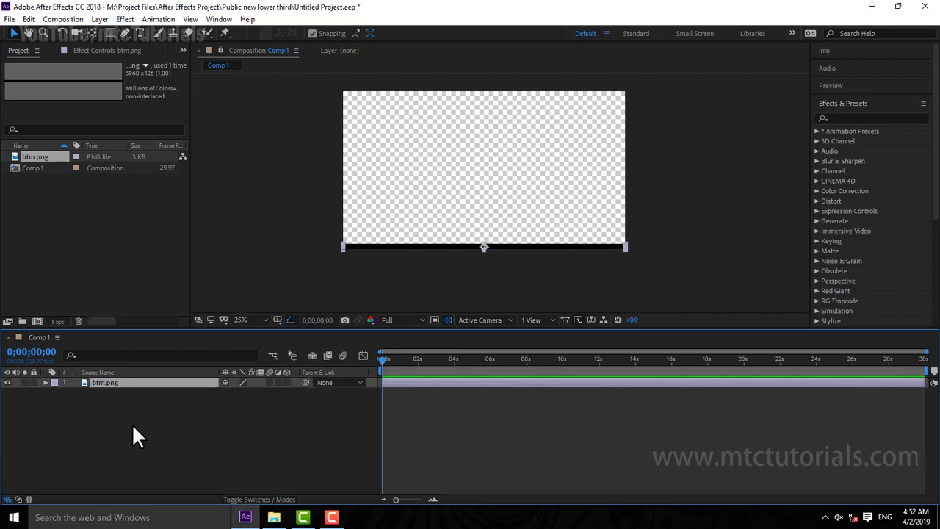
{"action": "right_click", "coordinate": [135, 436]}
{"action": "left_click", "coordinate": [140, 448]}
{"action": "left_click", "coordinate": [274, 517]}
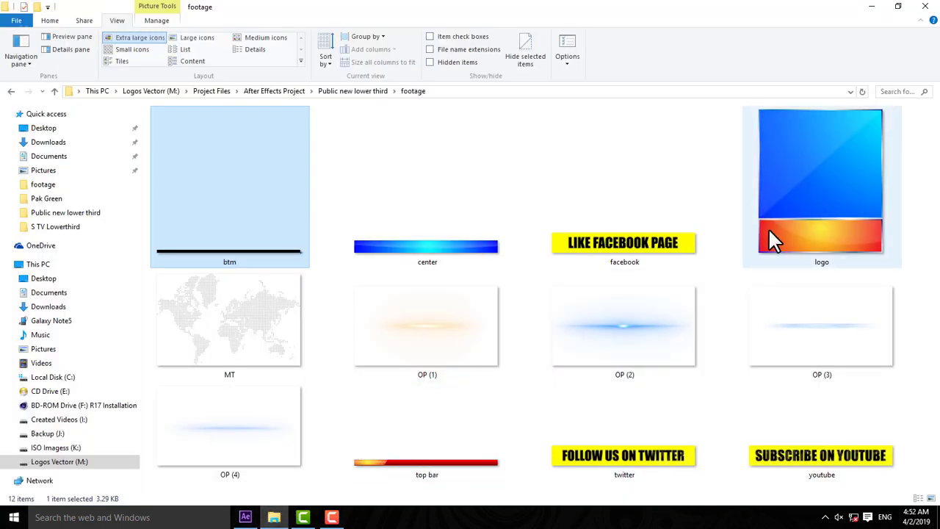
{"action": "left_click_drag", "start_coordinate": [828, 225], "coordinate": [256, 443]}
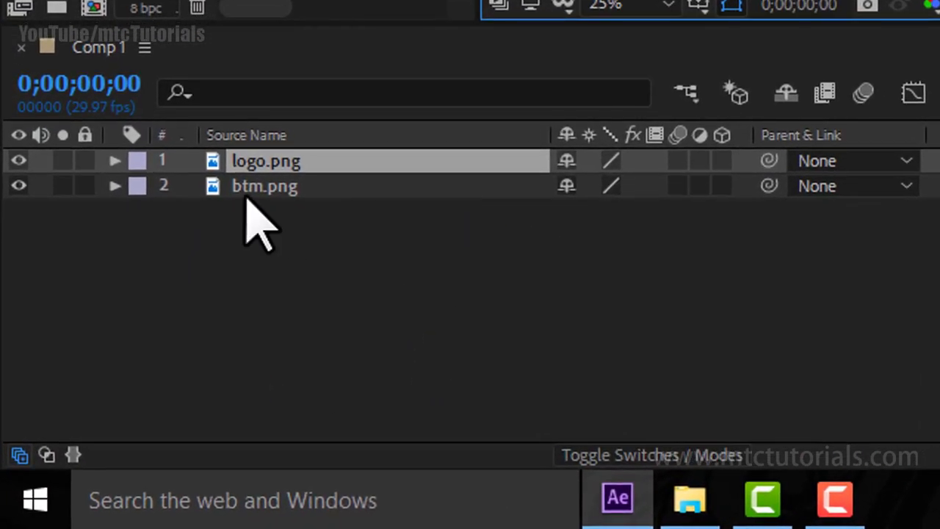
Reveal the logo.png layer's Scale and set it to 32.2%
{"action": "key", "text": "s"}
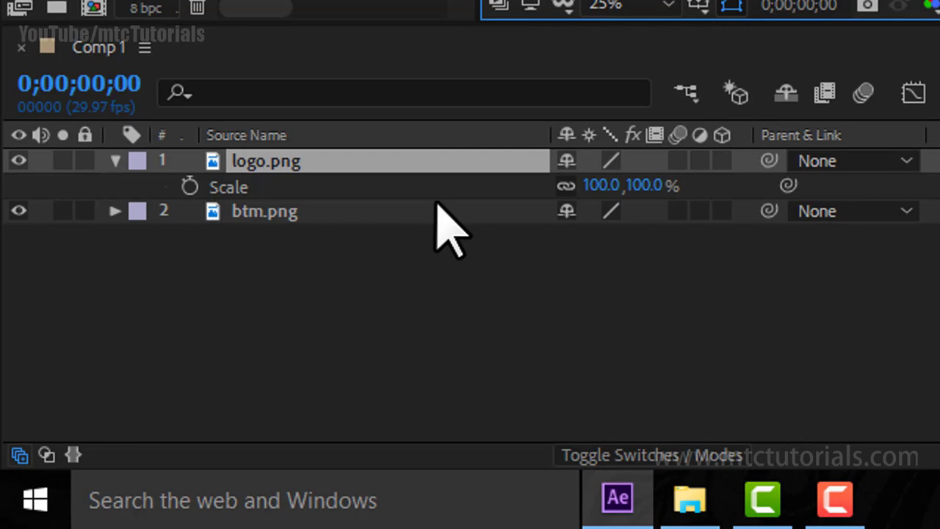
{"action": "left_click", "coordinate": [608, 185]}
{"action": "key", "text": "Return"}
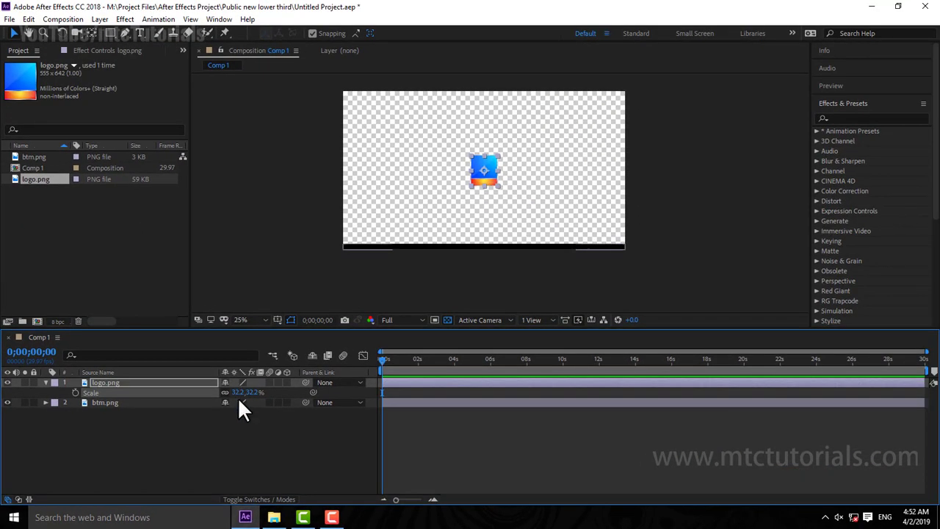
Place the logo.png layer at Position 90, 935, flush with the composition's left edge and resting on the black bar
{"action": "left_click_drag", "start_coordinate": [236, 393], "coordinate": [202, 388]}
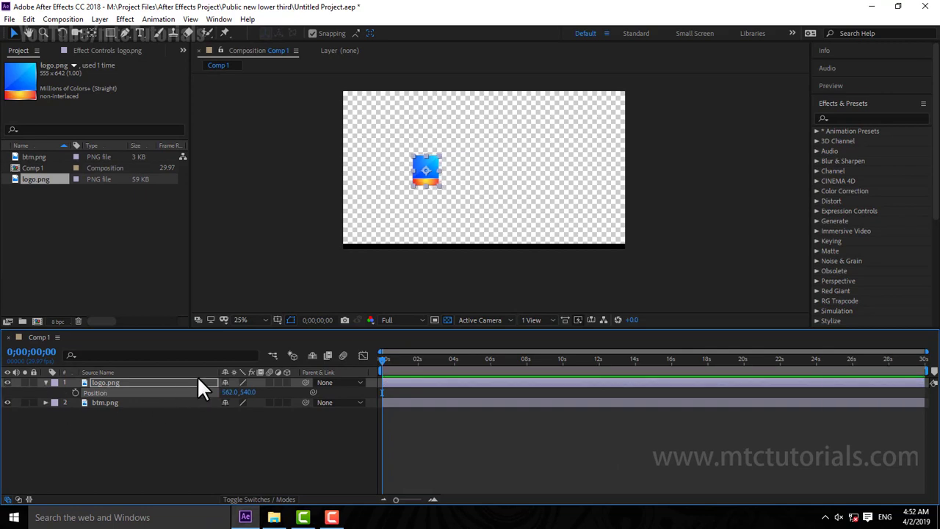
{"action": "left_click", "coordinate": [238, 319]}
{"action": "left_click", "coordinate": [250, 229]}
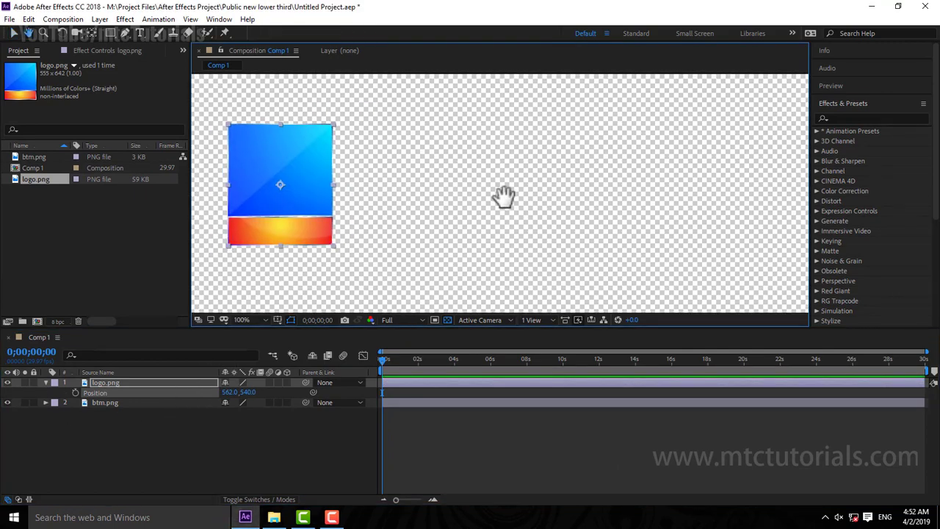
{"action": "left_click_drag", "start_coordinate": [504, 197], "coordinate": [598, 181]}
{"action": "left_click_drag", "start_coordinate": [236, 400], "coordinate": [478, 409]}
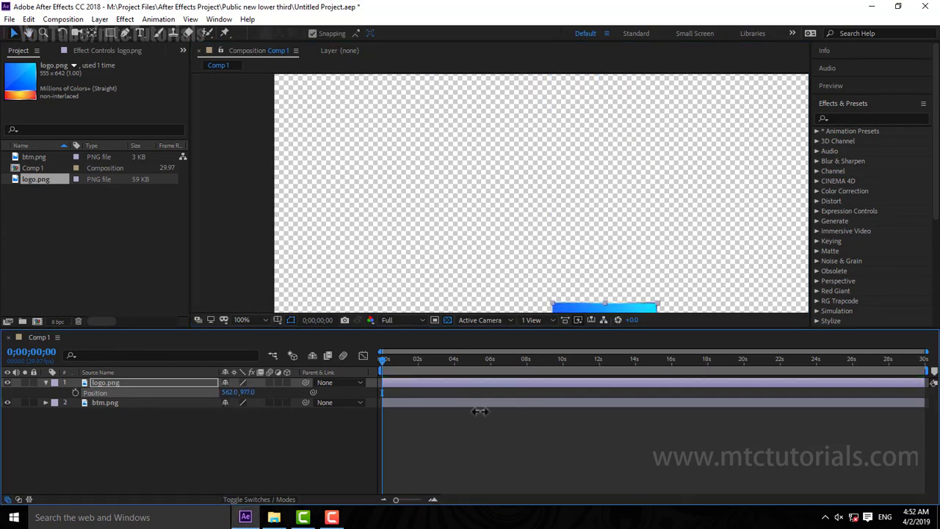
{"action": "left_click_drag", "start_coordinate": [556, 308], "coordinate": [615, 150]}
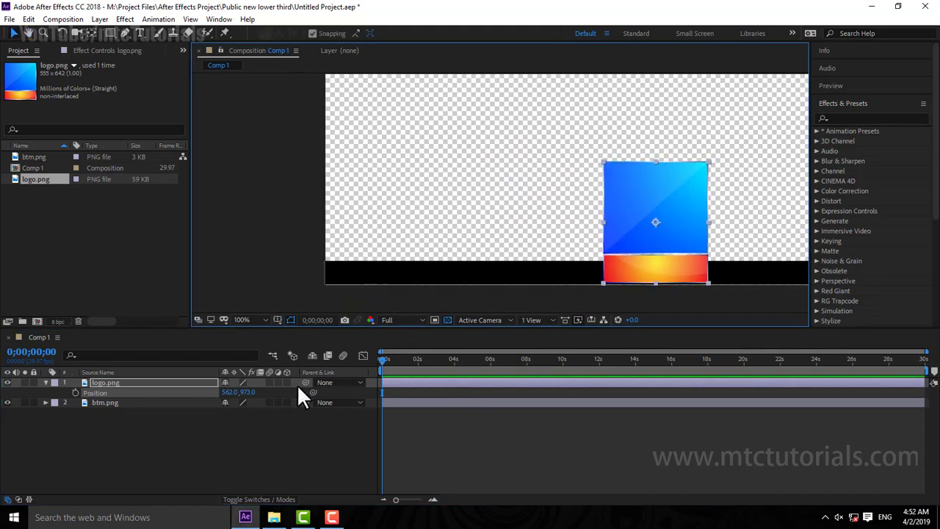
{"action": "left_click_drag", "start_coordinate": [223, 393], "coordinate": [4, 407]}
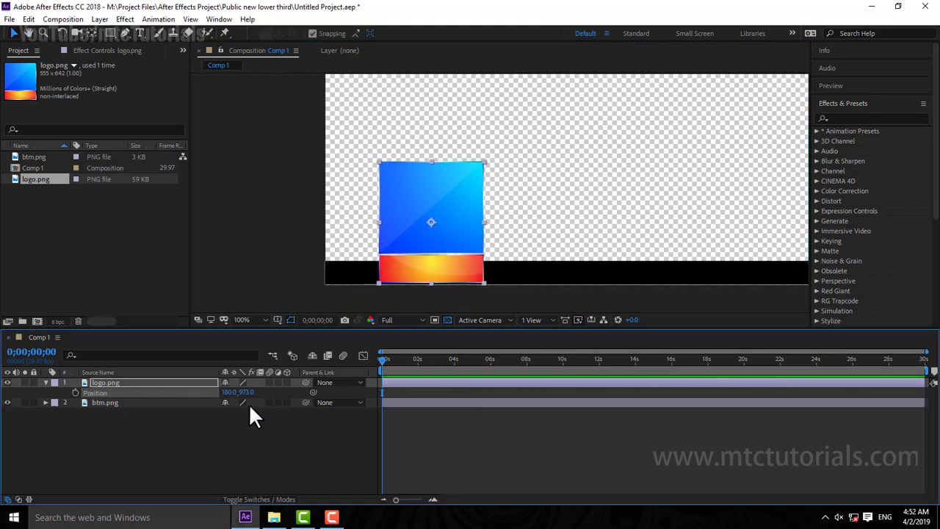
{"action": "left_click_drag", "start_coordinate": [230, 395], "coordinate": [178, 391]}
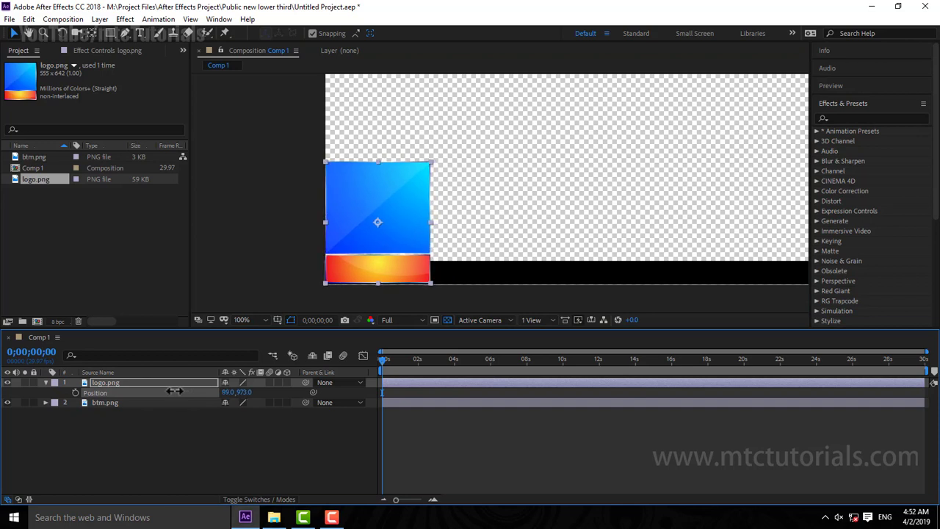
{"action": "left_click_drag", "start_coordinate": [241, 393], "coordinate": [215, 394]}
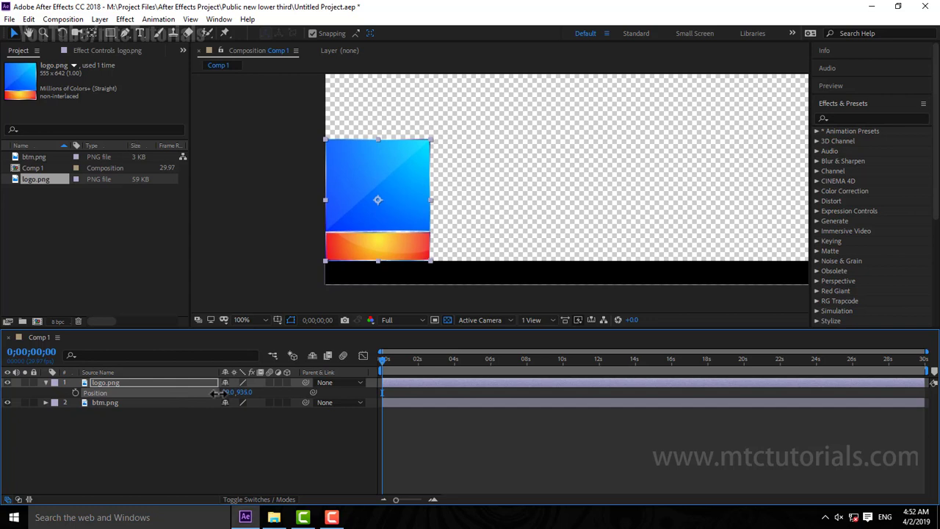
{"action": "left_click", "coordinate": [241, 393]}
{"action": "left_click_drag", "start_coordinate": [225, 393], "coordinate": [228, 392]}
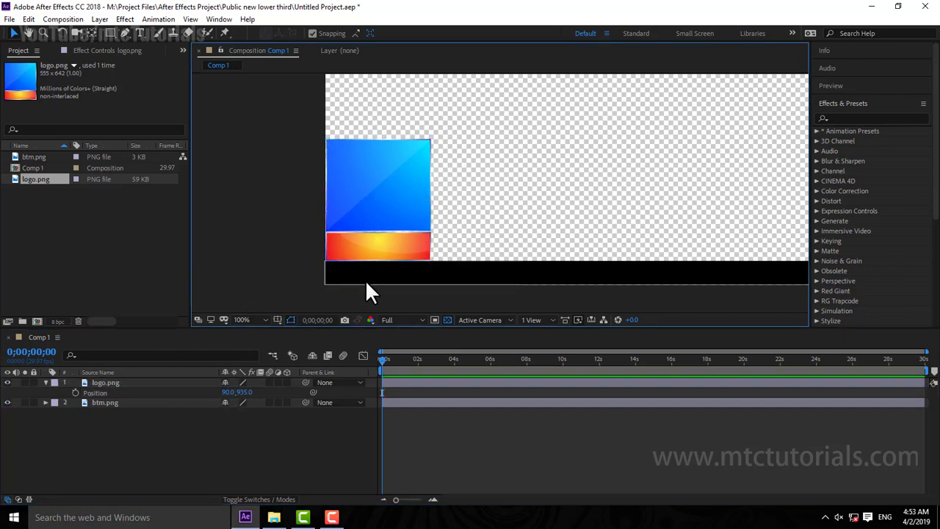
Import top bar.png from the footage folder into the timeline above the logo.png layer
{"action": "scroll", "coordinate": [402, 281], "scroll_direction": "down", "scroll_amount": 4}
{"action": "left_click_drag", "start_coordinate": [401, 281], "coordinate": [388, 311]}
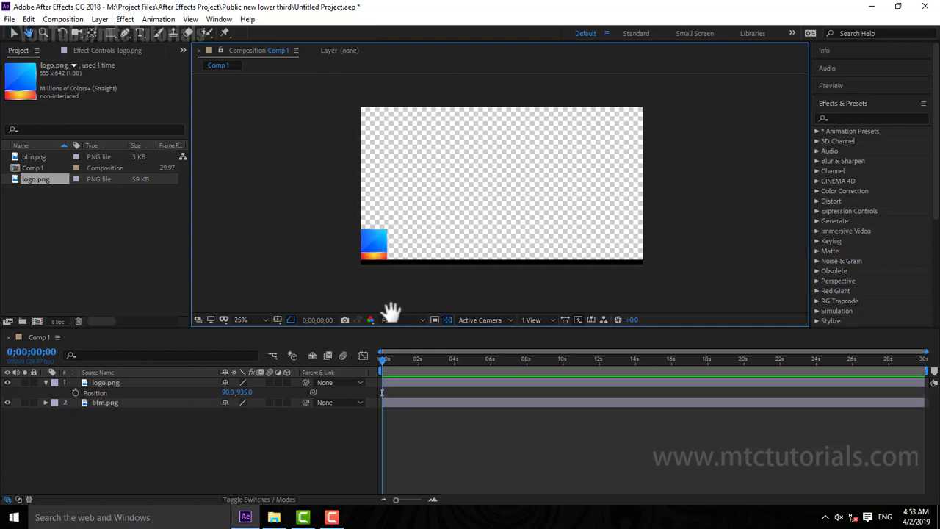
{"action": "left_click", "coordinate": [274, 517]}
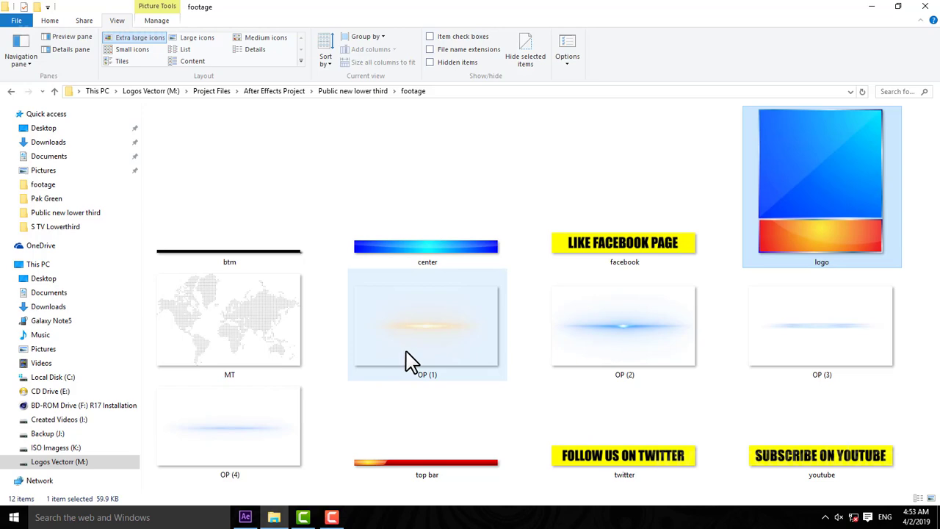
{"action": "left_click_drag", "start_coordinate": [419, 466], "coordinate": [214, 450]}
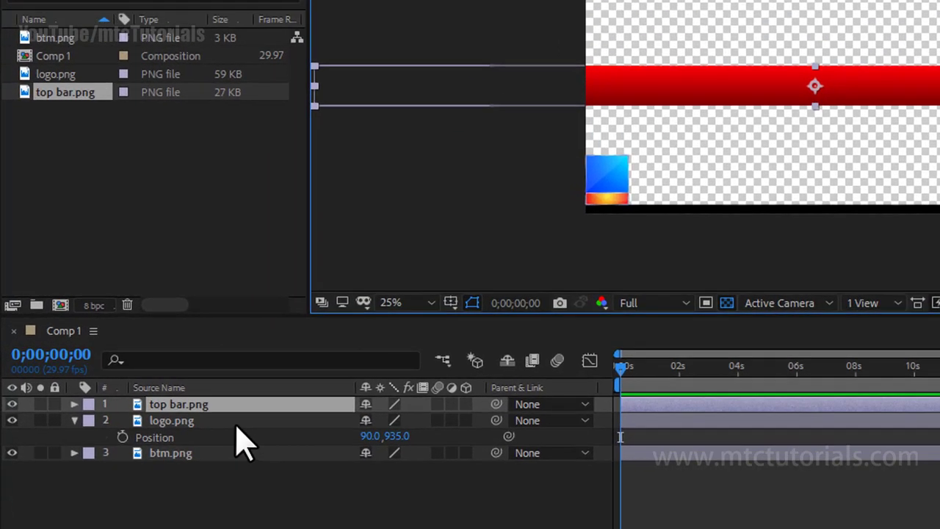
Reveal the top bar.png layer's Scale and set it to 32.2%
{"action": "key", "text": "s"}
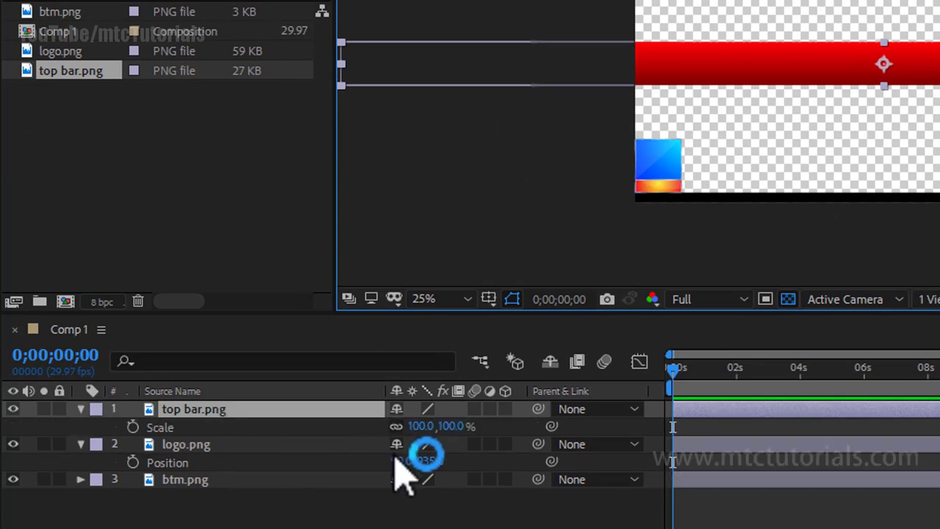
{"action": "left_click", "coordinate": [420, 426]}
{"action": "type", "text": "32.2"}
{"action": "key", "text": "Return"}
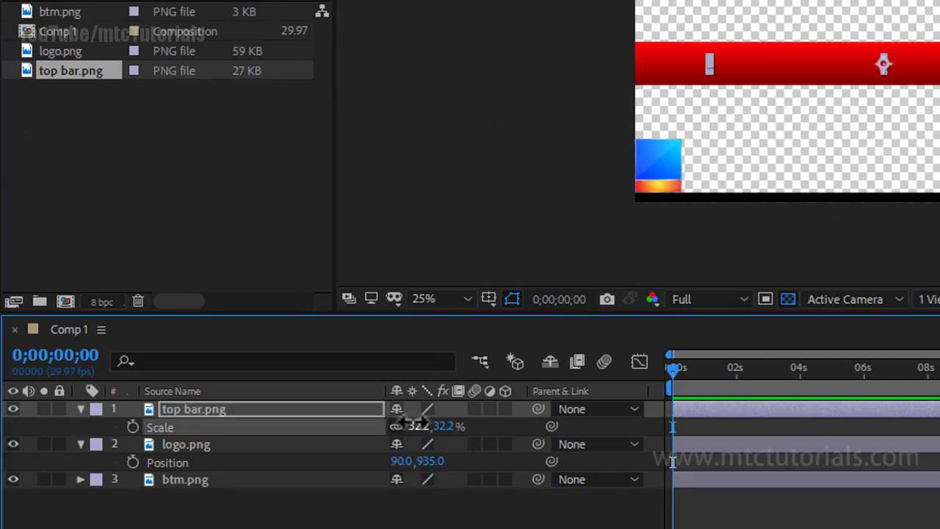
Reveal the top bar.png layer's Position and move it to about 869, 866, just beside the logo box
{"action": "left_click", "coordinate": [302, 412]}
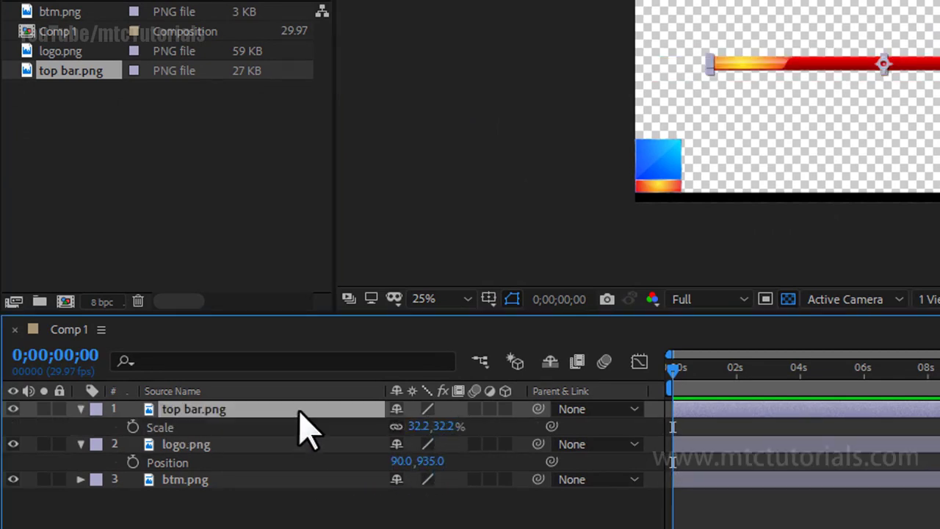
{"action": "key", "text": "p"}
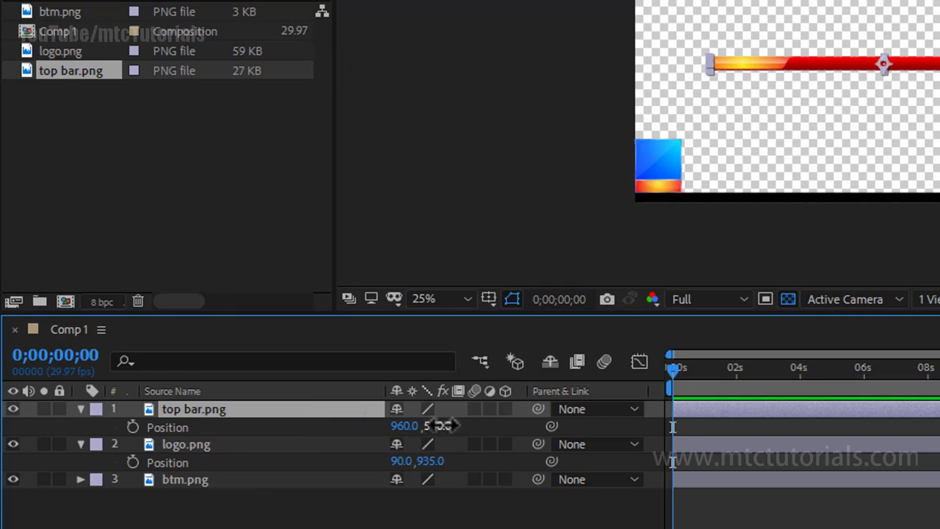
{"action": "left_click_drag", "start_coordinate": [440, 426], "coordinate": [768, 430]}
{"action": "left_click_drag", "start_coordinate": [402, 426], "coordinate": [325, 419]}
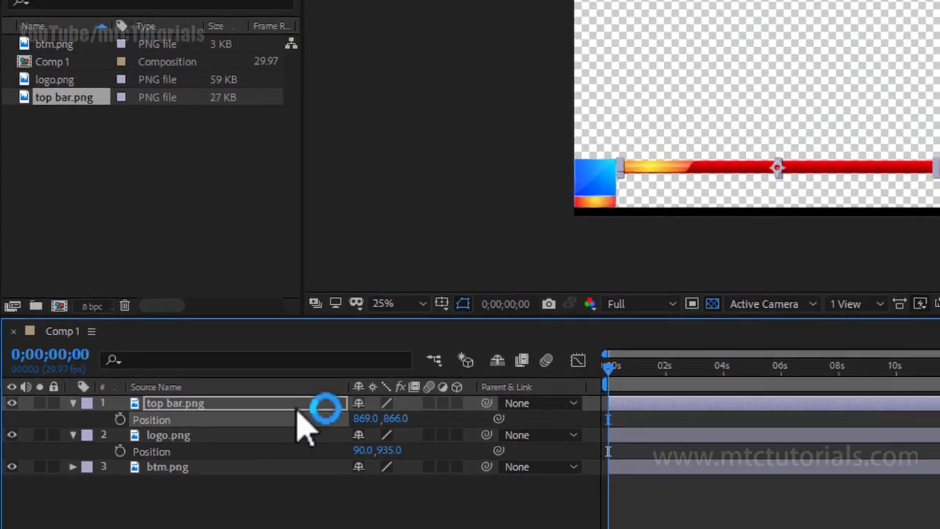
Fine-tune the top bar.png layer's Position to 856, 859 so the bar sits flush against the logo box
{"action": "scroll", "coordinate": [623, 168], "scroll_direction": "up", "scroll_amount": 3}
{"action": "key", "text": "space"}
{"action": "left_click_drag", "start_coordinate": [598, 220], "coordinate": [872, 1]}
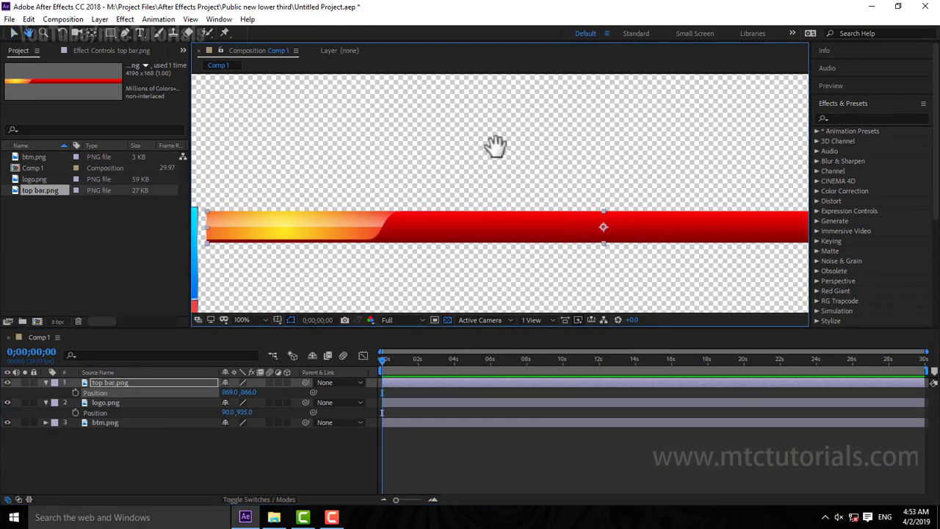
{"action": "scroll", "coordinate": [556, 195], "scroll_direction": "up", "scroll_amount": 3}
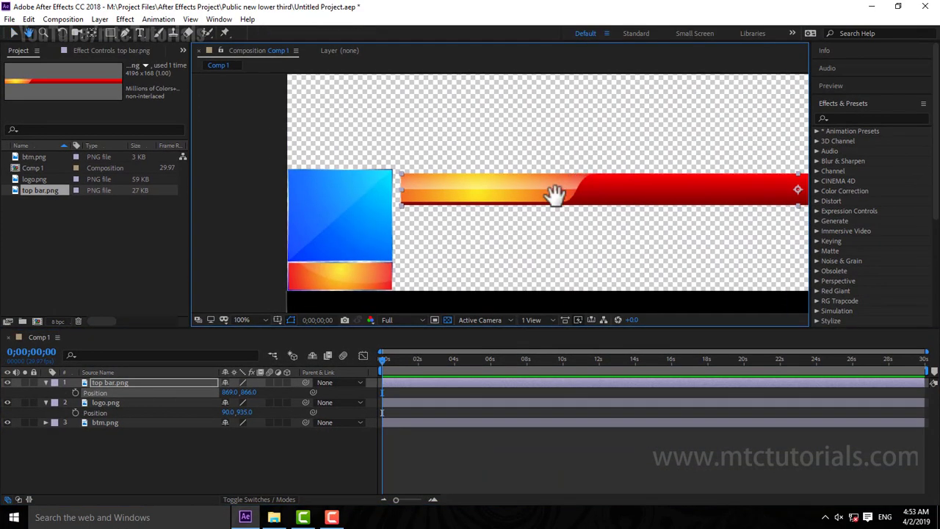
{"action": "left_click_drag", "start_coordinate": [455, 235], "coordinate": [463, 235]}
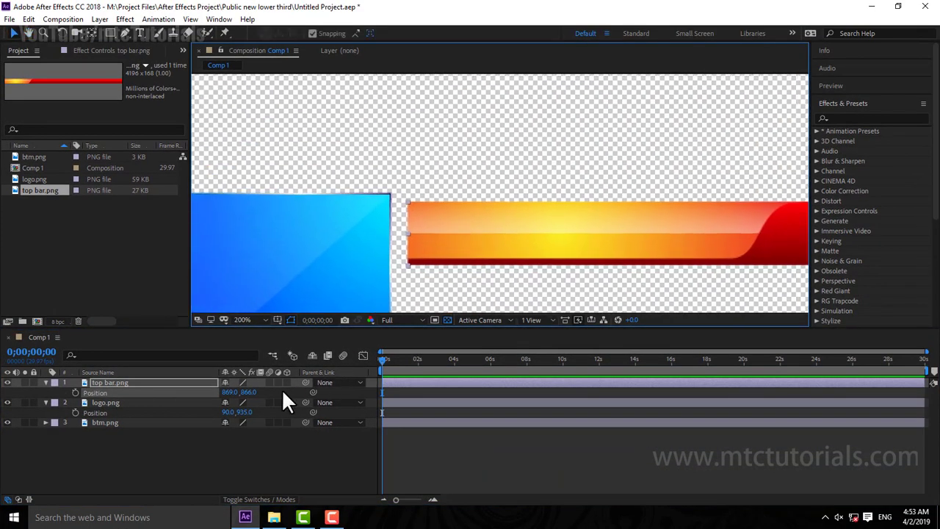
{"action": "mouse_move", "coordinate": [250, 400]}
{"action": "left_mouse_down"}
{"action": "mouse_move", "coordinate": [227, 401]}
{"action": "mouse_move", "coordinate": [253, 393]}
{"action": "left_mouse_up"}
{"action": "key", "text": "period"}
{"action": "scroll", "coordinate": [418, 255], "scroll_direction": "down", "scroll_amount": 8}
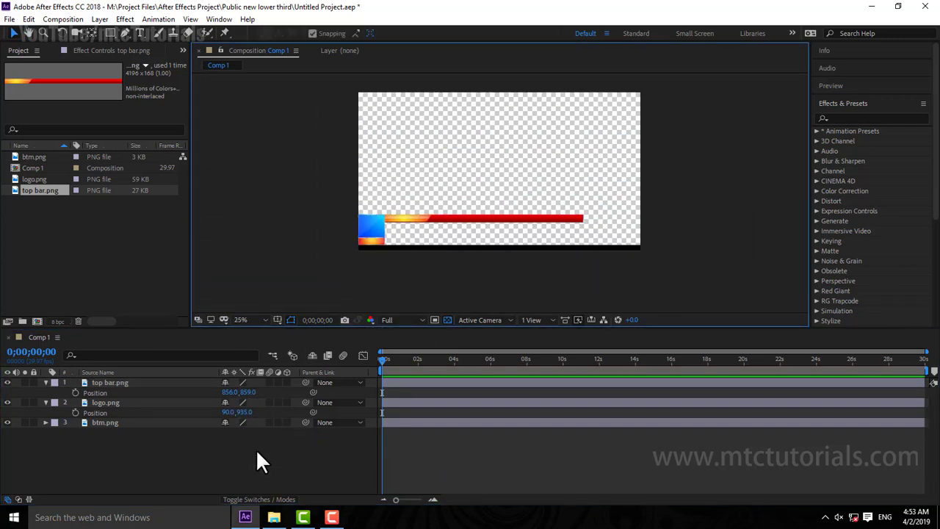
Import facebook.png from the footage folder above the top bar.png layer and set its Scale to 32.2%
{"action": "left_click", "coordinate": [274, 518]}
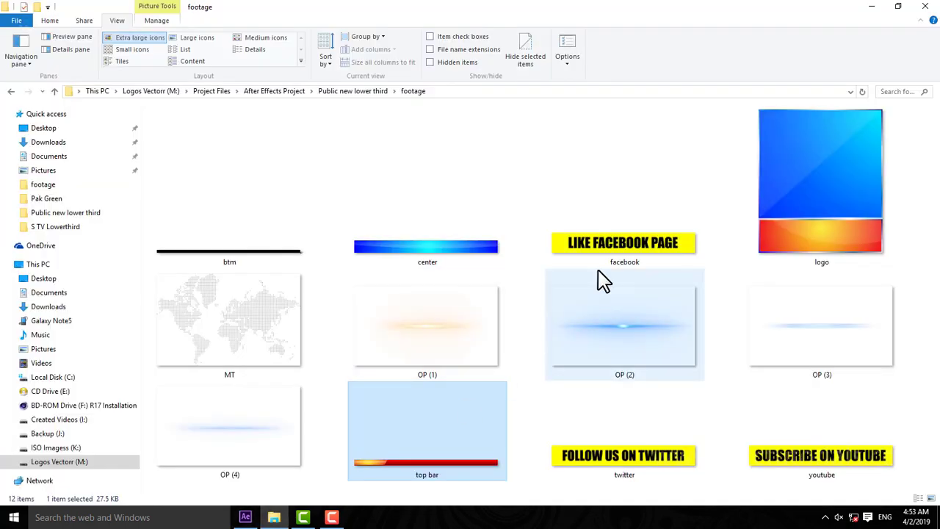
{"action": "left_click_drag", "start_coordinate": [604, 250], "coordinate": [250, 447]}
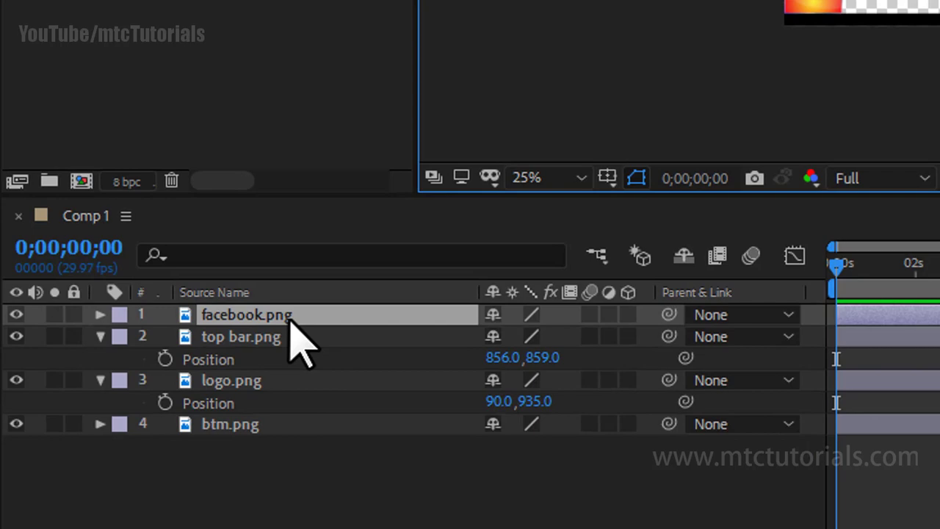
{"action": "key", "text": "s"}
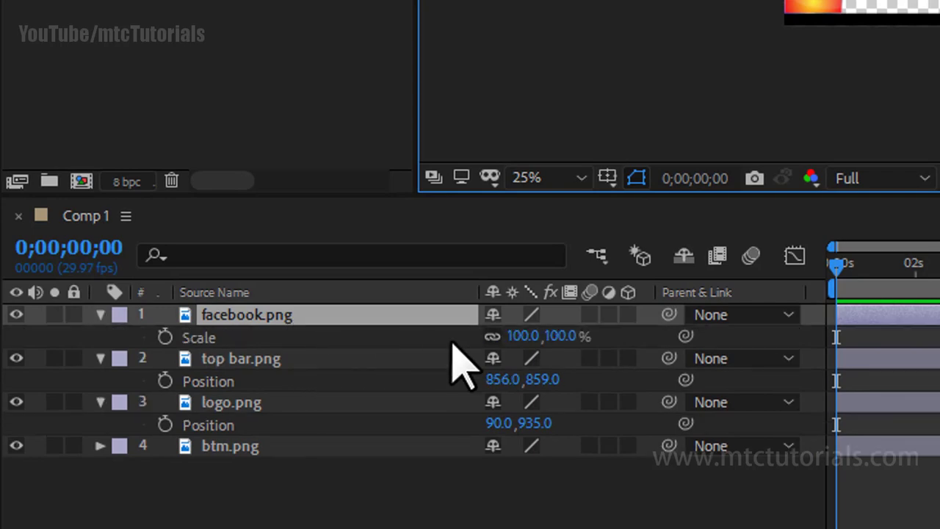
{"action": "left_click", "coordinate": [523, 335]}
{"action": "type", "text": "32.2"}
{"action": "key", "text": "Return"}
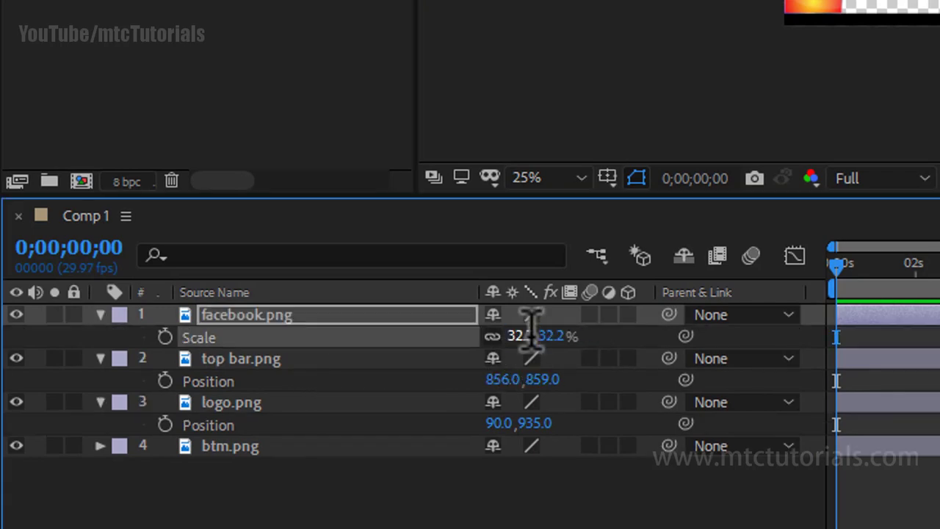
{"action": "left_click", "coordinate": [572, 327]}
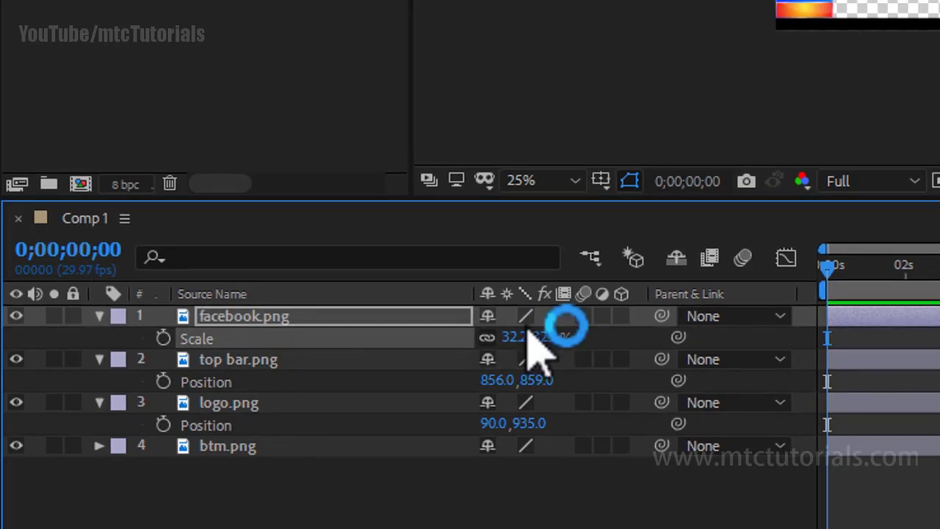
Place the facebook.png layer at Position 1727, 859, between the red bar's end and the composition's right edge
{"action": "key", "text": "p"}
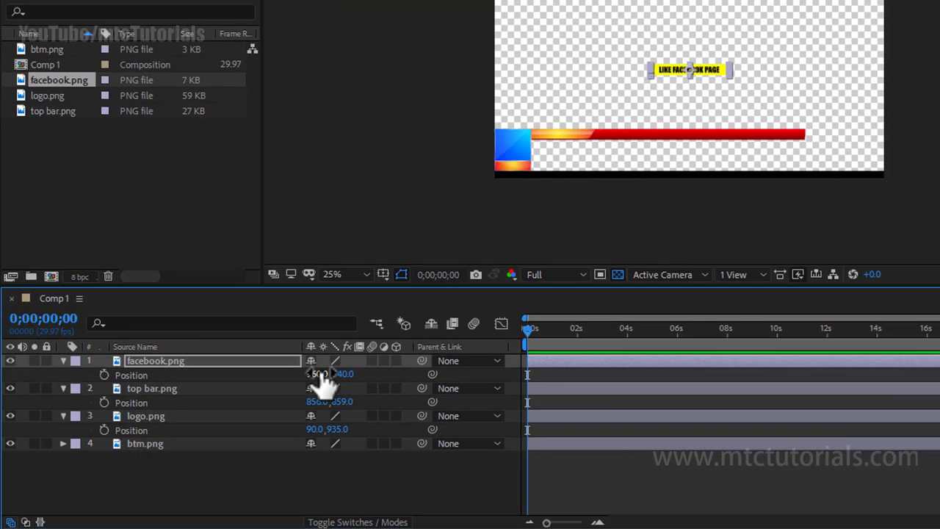
{"action": "left_click_drag", "start_coordinate": [506, 337], "coordinate": [939, 423]}
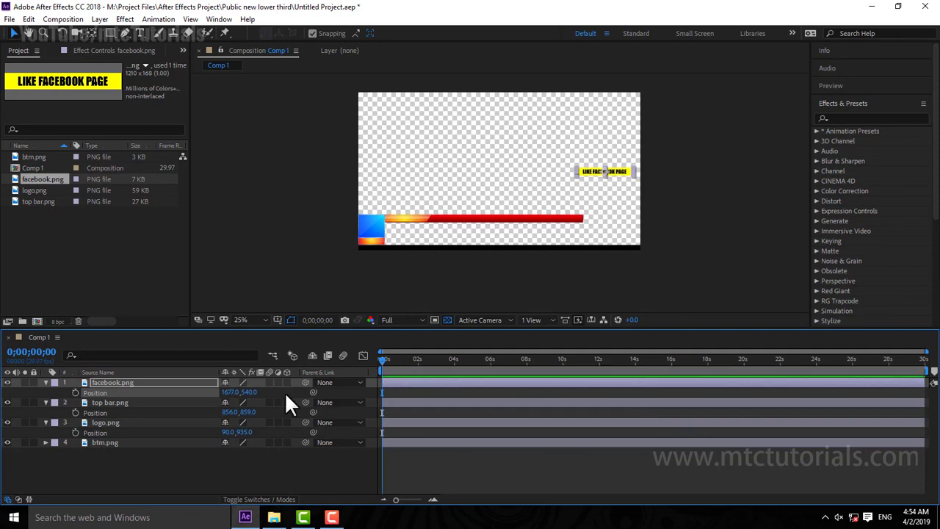
{"action": "left_click_drag", "start_coordinate": [259, 389], "coordinate": [417, 402]}
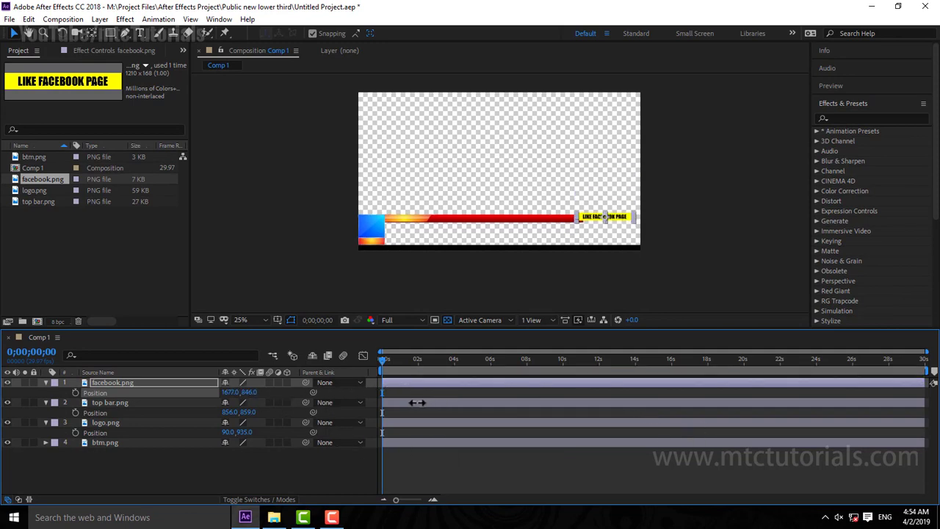
{"action": "scroll", "coordinate": [587, 249], "scroll_direction": "up", "scroll_amount": 4}
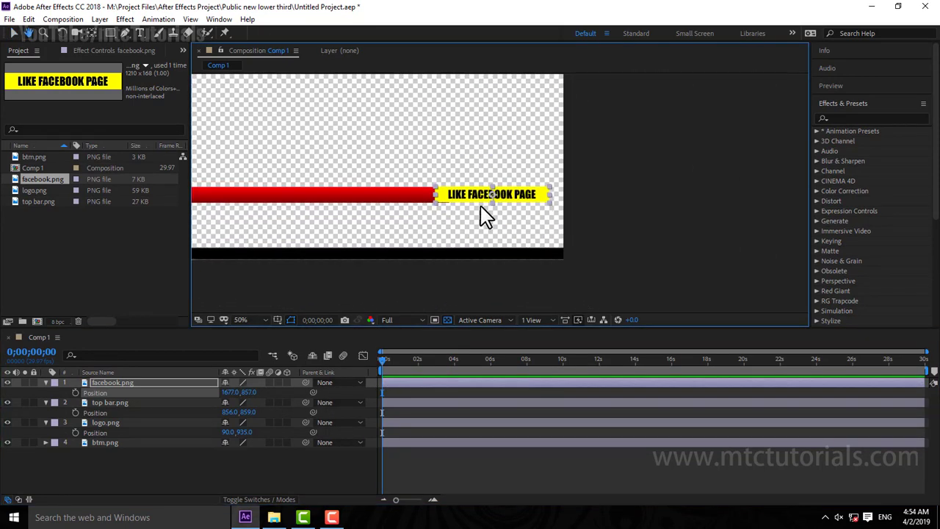
{"action": "left_click_drag", "start_coordinate": [456, 233], "coordinate": [474, 252]}
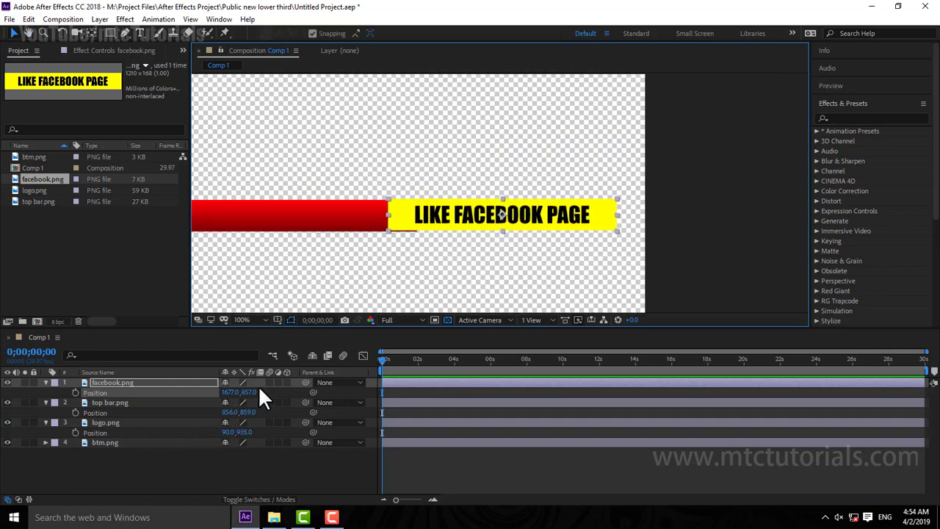
{"action": "mouse_move", "coordinate": [251, 394]}
{"action": "left_mouse_down"}
{"action": "mouse_move", "coordinate": [280, 389]}
{"action": "mouse_move", "coordinate": [254, 390]}
{"action": "left_mouse_up"}
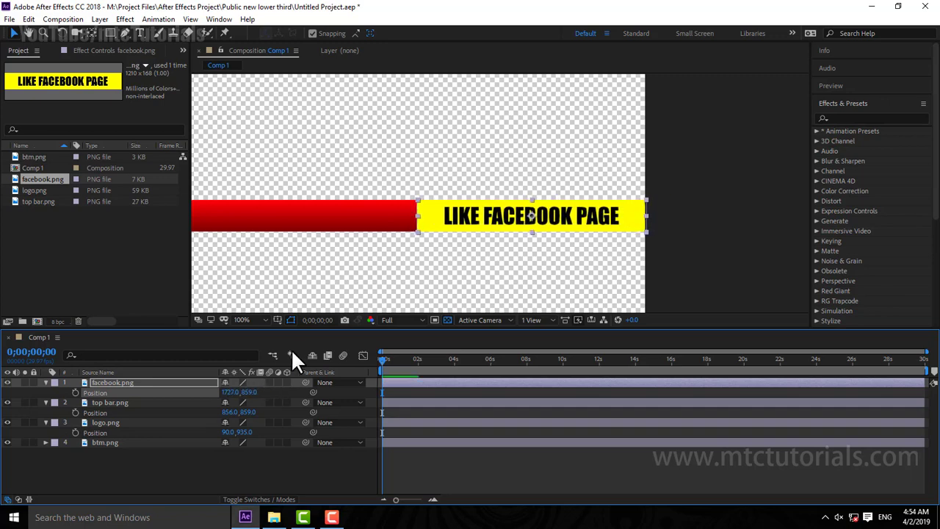
{"action": "key", "text": "period"}
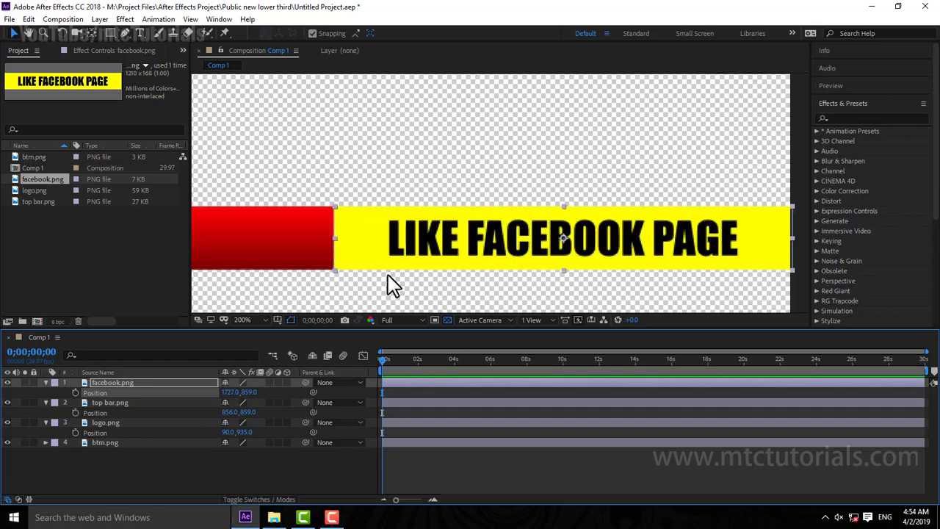
{"action": "key", "text": "comma"}
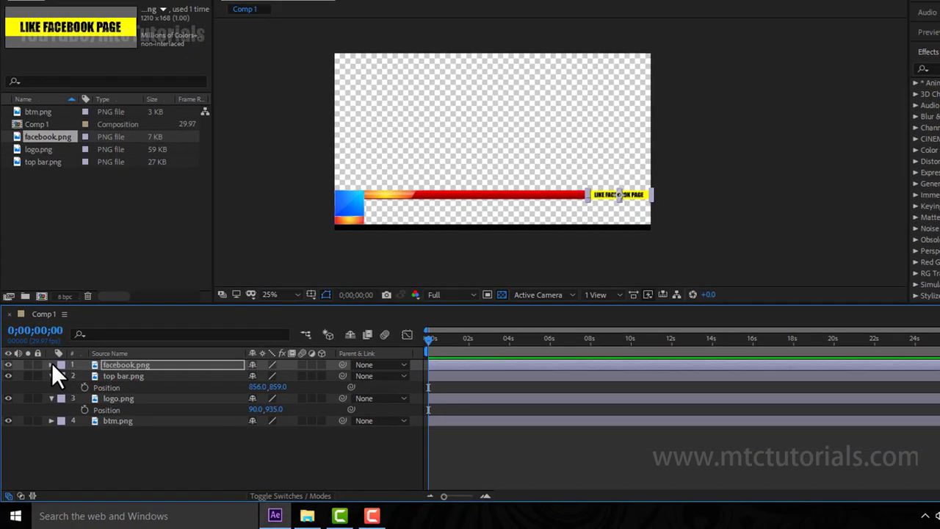
Expand the facebook.png layer's properties and copy its whole Transform group
{"action": "left_click", "coordinate": [46, 383]}
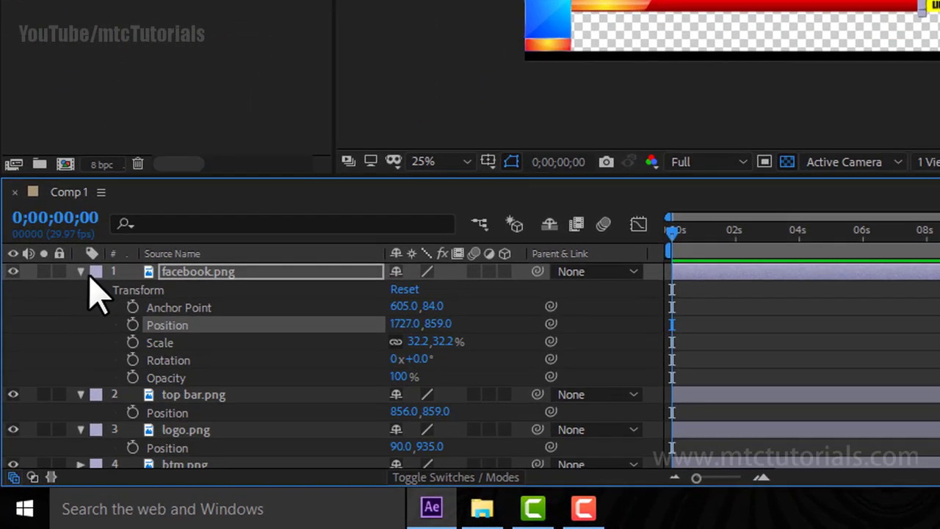
{"action": "right_click", "coordinate": [155, 281]}
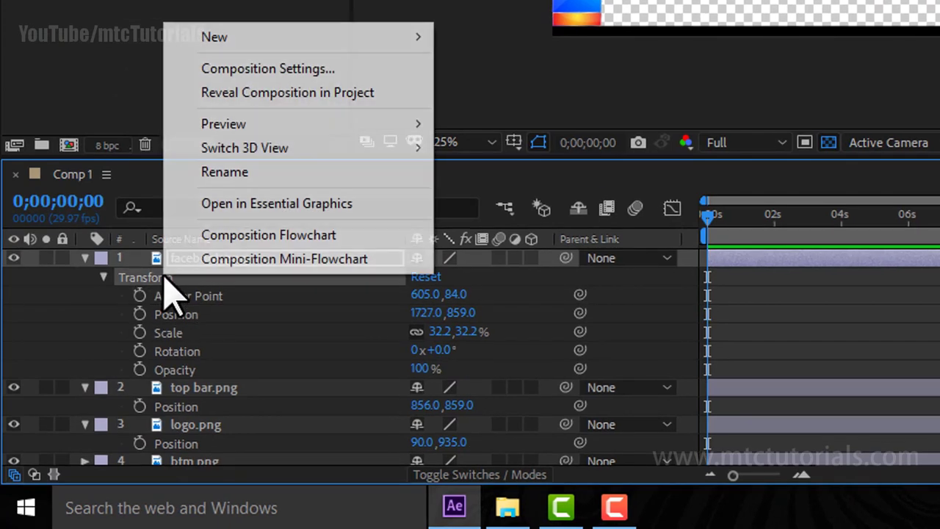
{"action": "key", "text": "Escape"}
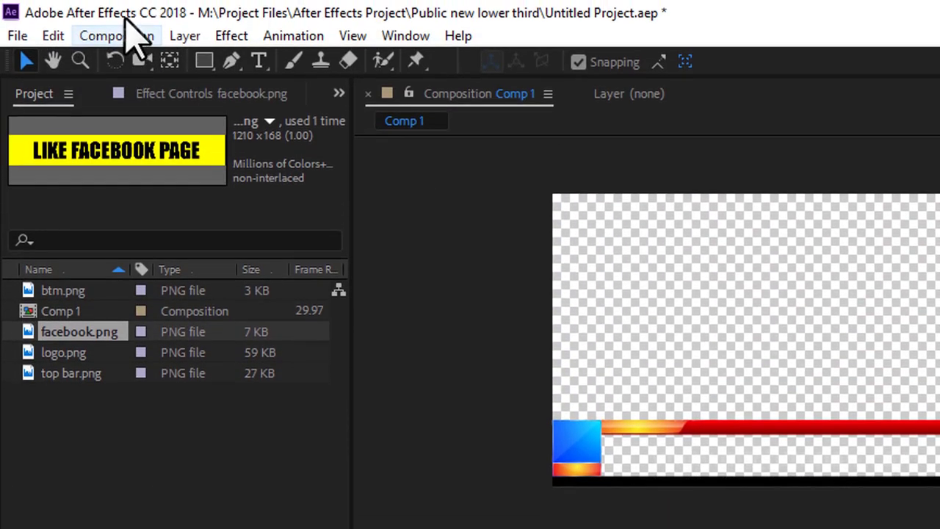
{"action": "left_click", "coordinate": [52, 35]}
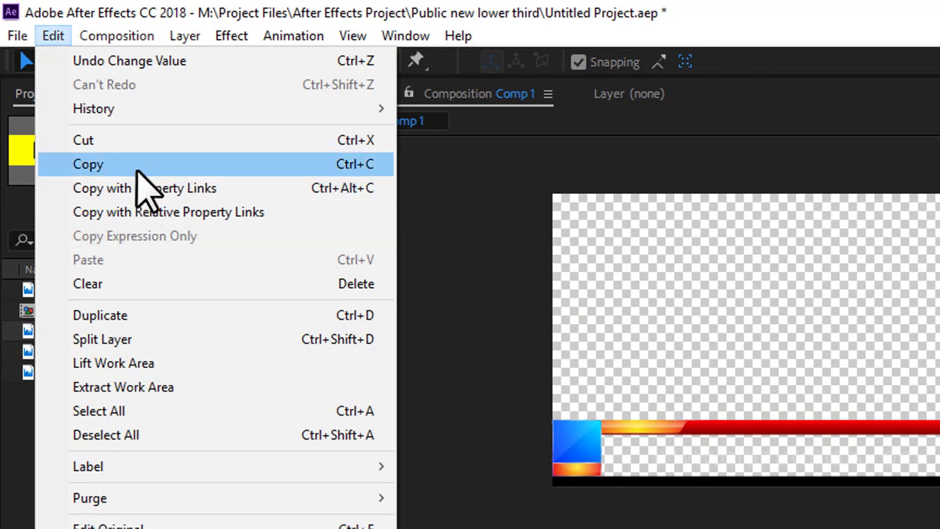
{"action": "left_click", "coordinate": [135, 169]}
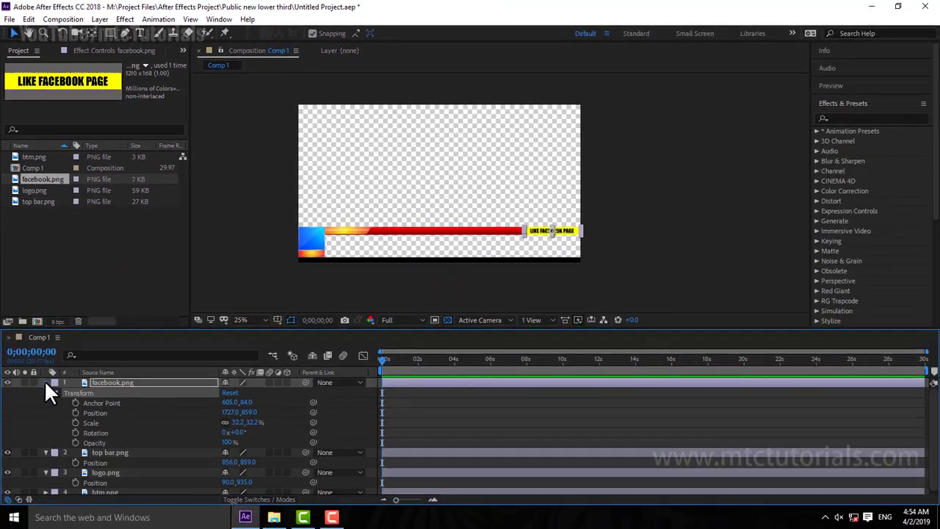
Import twitter.png from the footage folder as the top layer and paste the copied Transform values onto it
{"action": "left_click", "coordinate": [272, 518]}
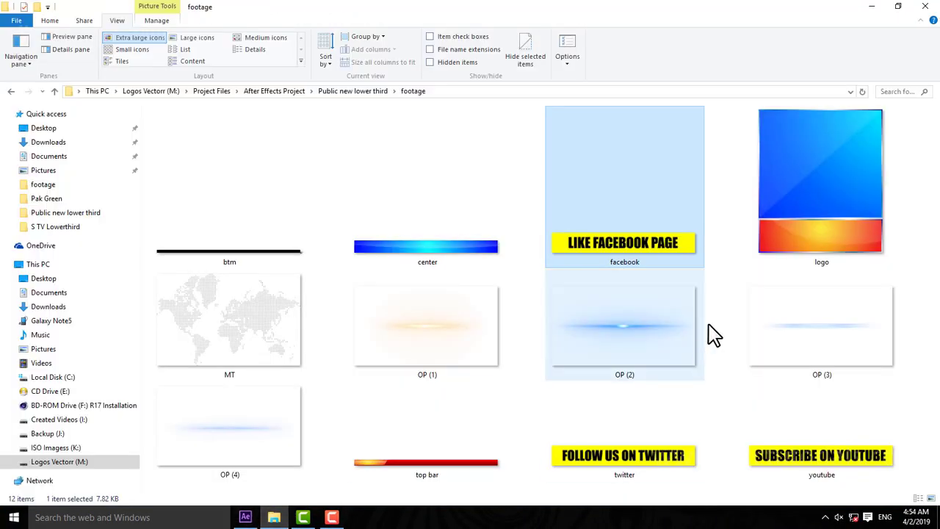
{"action": "left_click_drag", "start_coordinate": [650, 452], "coordinate": [153, 378]}
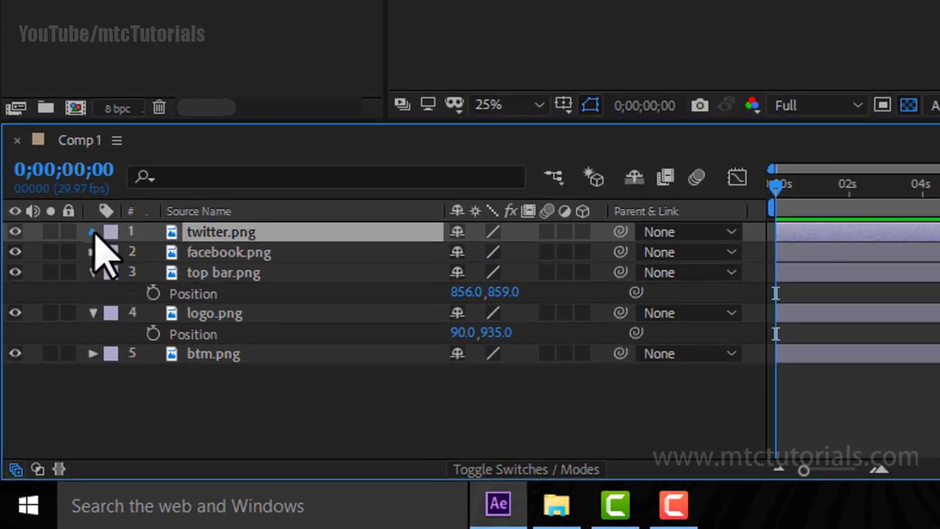
{"action": "left_click", "coordinate": [66, 316]}
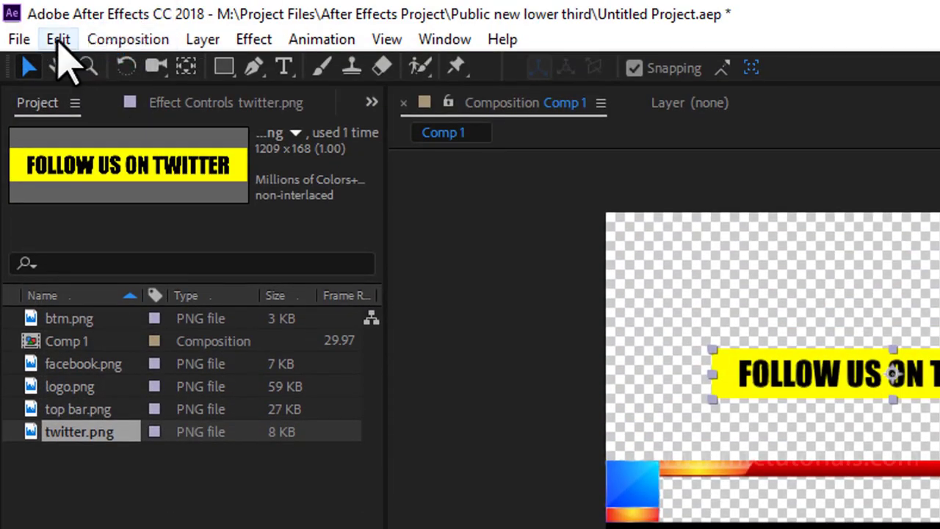
{"action": "left_click", "coordinate": [58, 38]}
{"action": "left_click", "coordinate": [150, 285]}
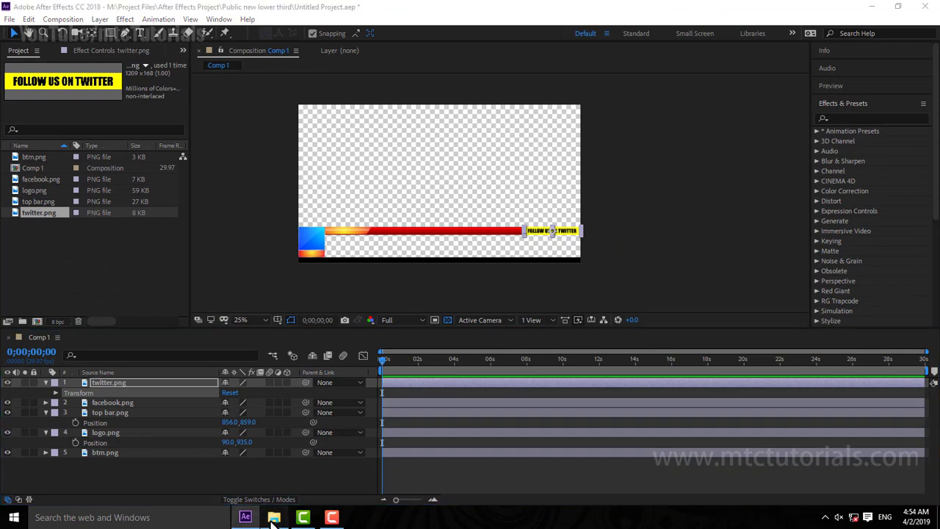
Import youtube.png from the footage folder above the twitter.png layer and paste the same Transform values onto it
{"action": "left_click", "coordinate": [274, 517]}
{"action": "left_click_drag", "start_coordinate": [852, 429], "coordinate": [193, 387]}
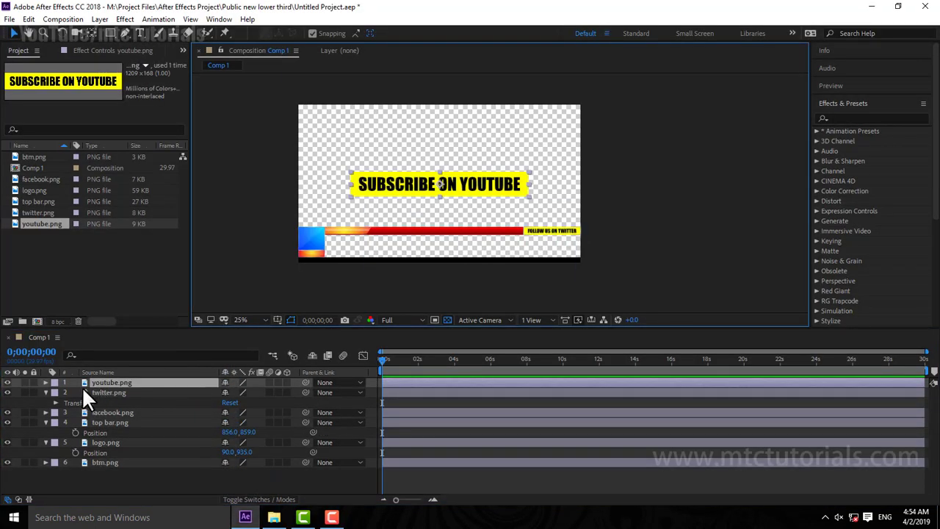
{"action": "left_click", "coordinate": [46, 382]}
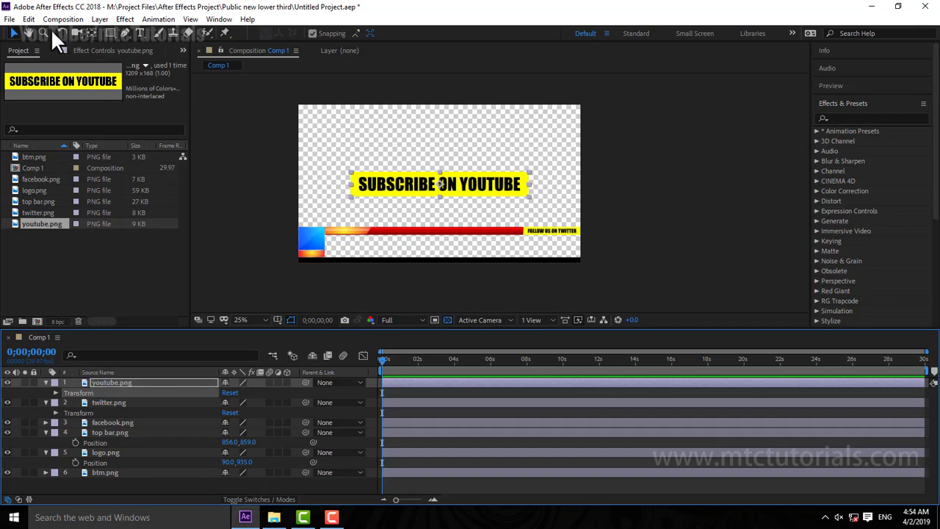
{"action": "left_click", "coordinate": [27, 19]}
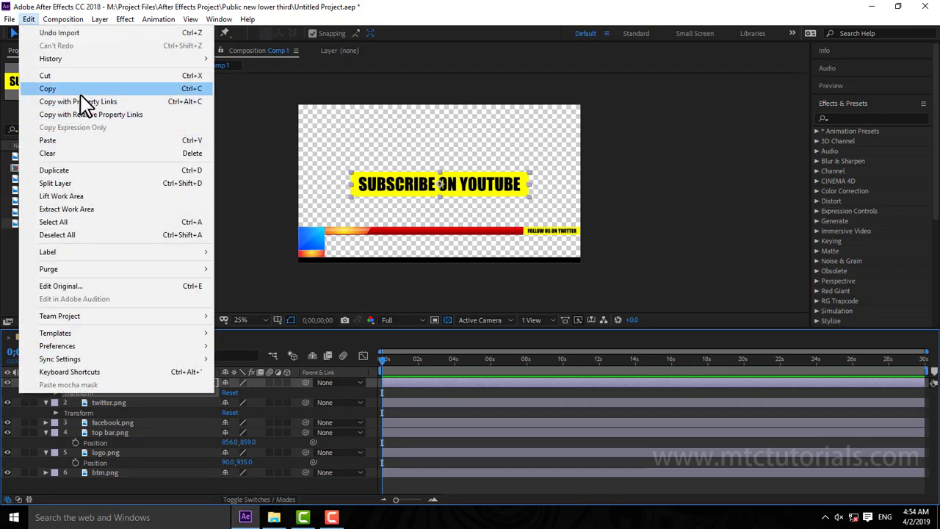
{"action": "left_click", "coordinate": [78, 141]}
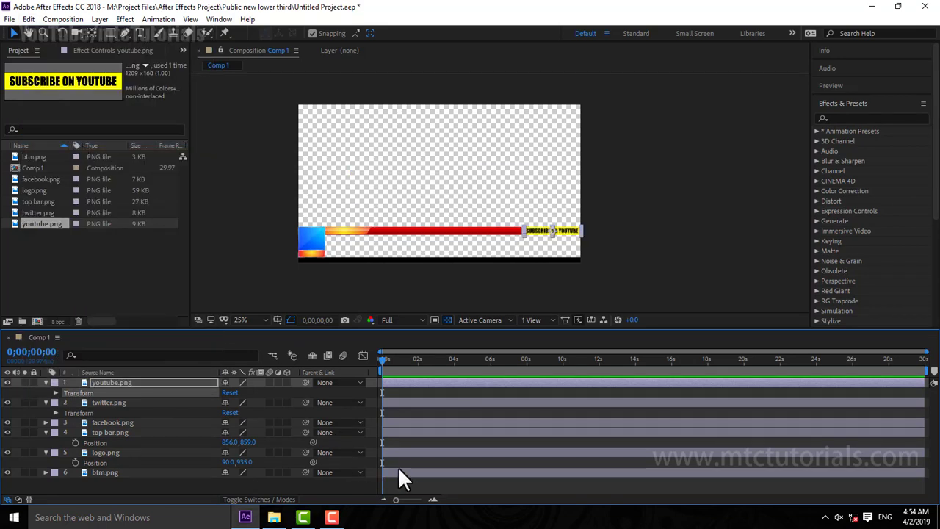
Collapse the open properties of the youtube, twitter, top bar and logo layers
{"action": "left_click", "coordinate": [427, 484]}
{"action": "left_click", "coordinate": [46, 383]}
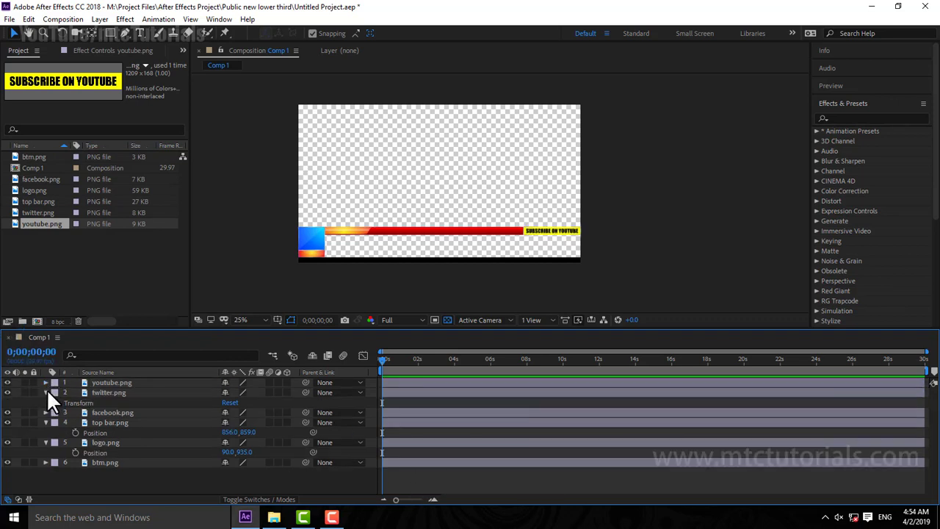
{"action": "left_click", "coordinate": [47, 392]}
{"action": "left_click", "coordinate": [46, 412]}
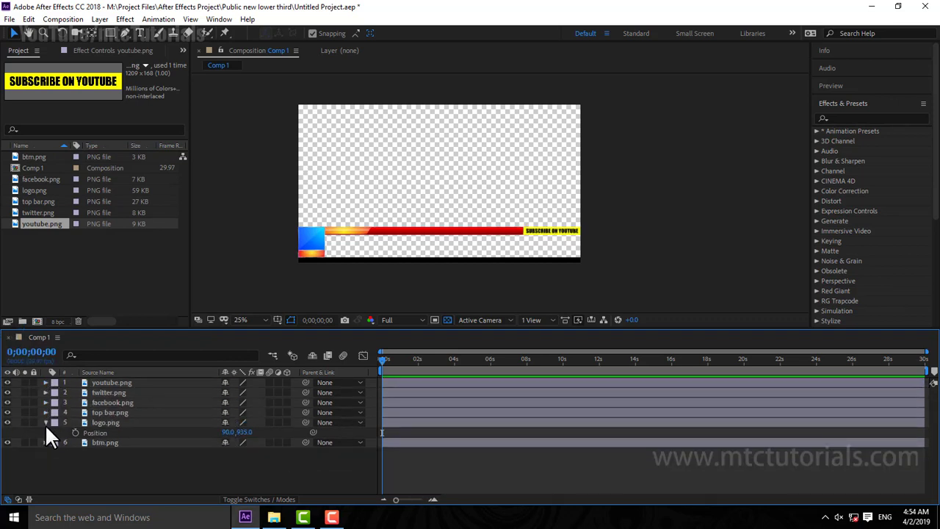
{"action": "left_click", "coordinate": [45, 424]}
{"action": "left_click", "coordinate": [45, 432]}
{"action": "left_click", "coordinate": [44, 432]}
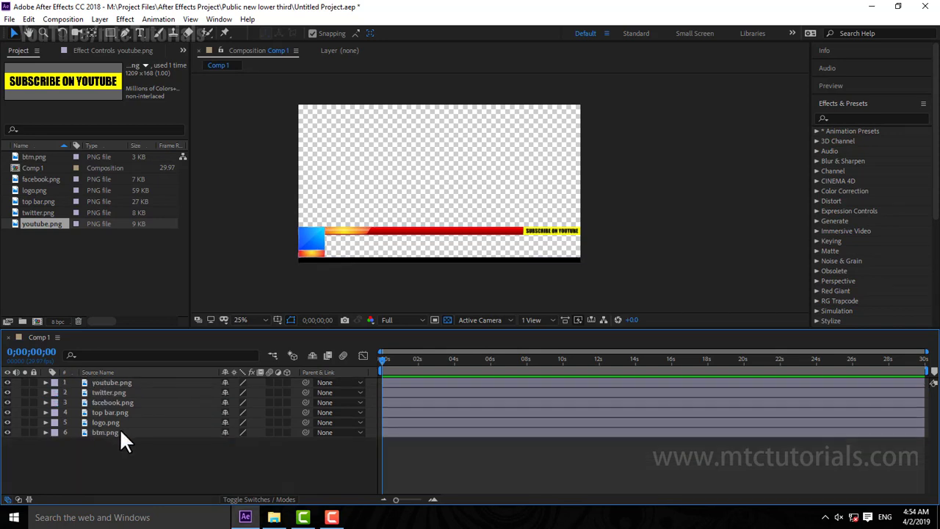
Import center.png from the footage folder as the top layer and set its Scale to 32.2%
{"action": "left_click", "coordinate": [274, 517]}
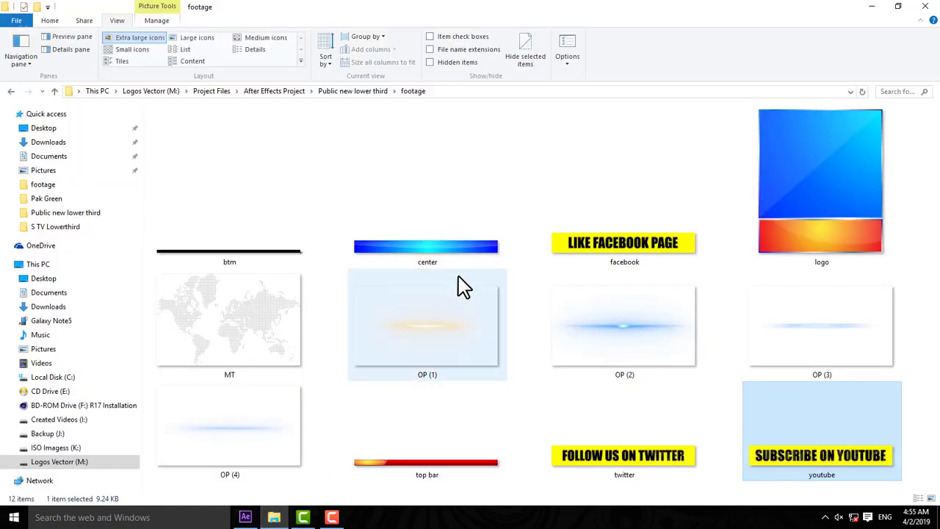
{"action": "left_click_drag", "start_coordinate": [461, 271], "coordinate": [109, 392]}
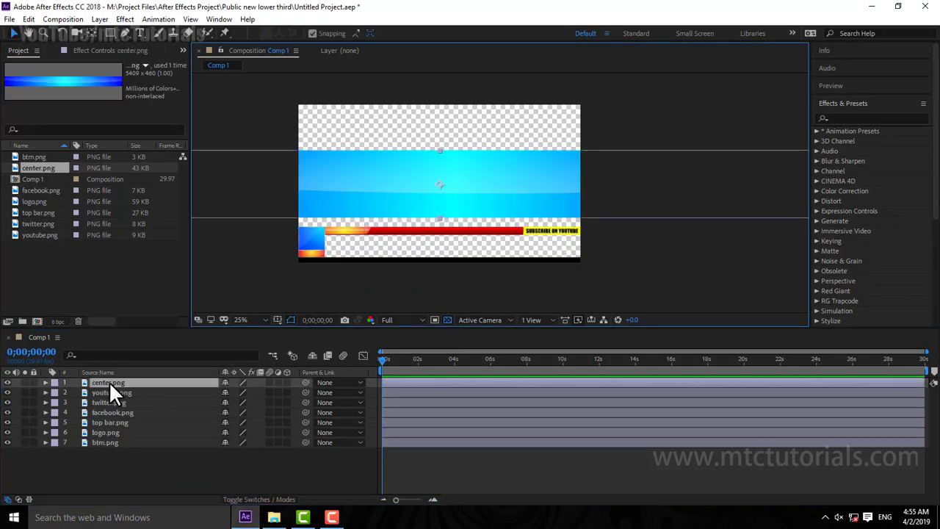
{"action": "left_click", "coordinate": [45, 382]}
{"action": "left_click", "coordinate": [57, 392]}
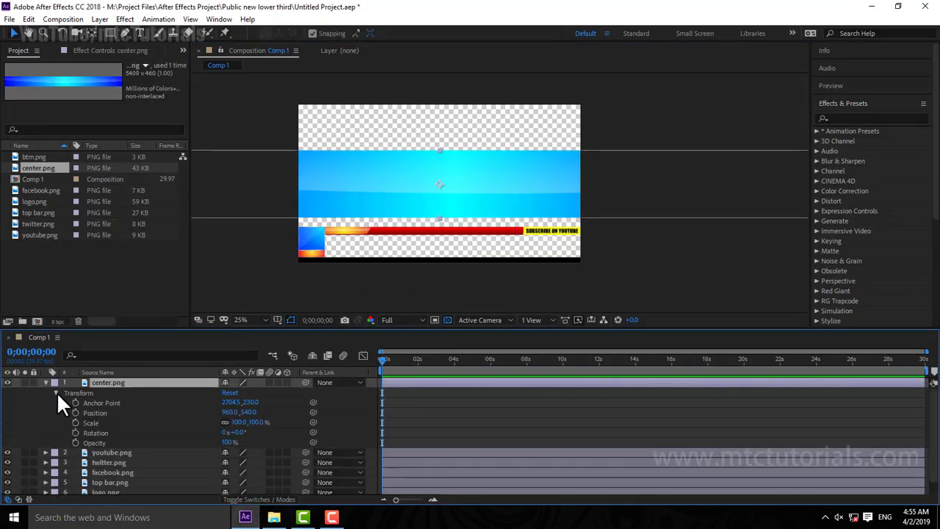
{"action": "left_click", "coordinate": [239, 423]}
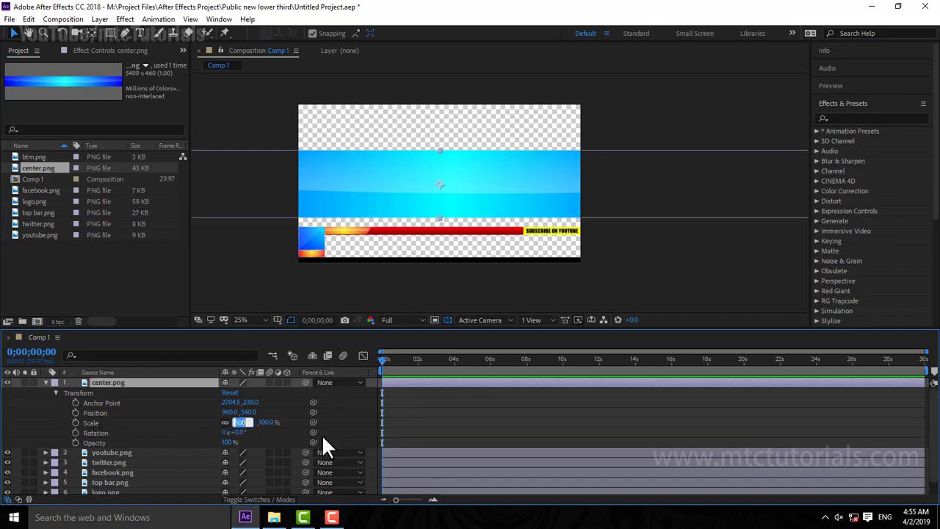
{"action": "type", "text": "32.2"}
{"action": "key", "text": "Return"}
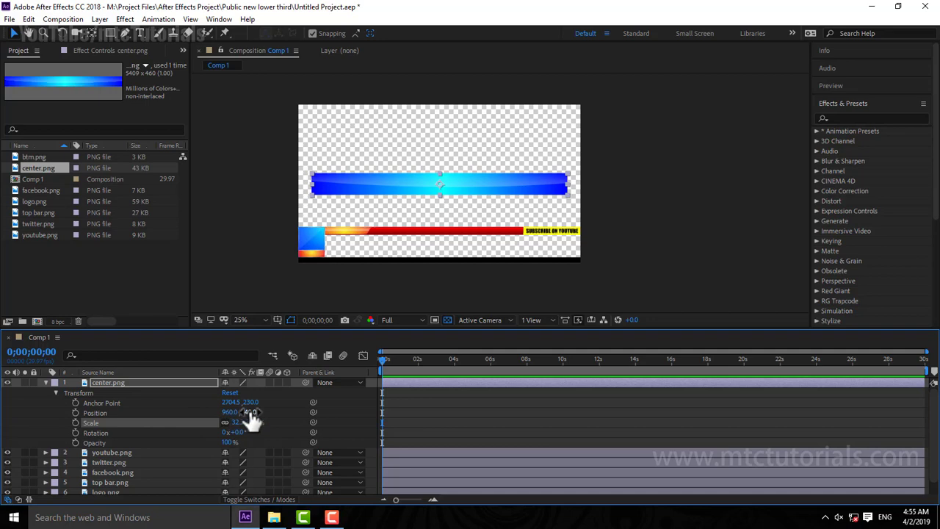
Place the center.png layer at Position 1052, 963, beside the logo box and under the red bar
{"action": "left_click_drag", "start_coordinate": [252, 415], "coordinate": [511, 390]}
{"action": "scroll", "coordinate": [367, 247], "scroll_direction": "up", "scroll_amount": 2}
{"action": "scroll", "coordinate": [413, 224], "scroll_direction": "up", "scroll_amount": 4}
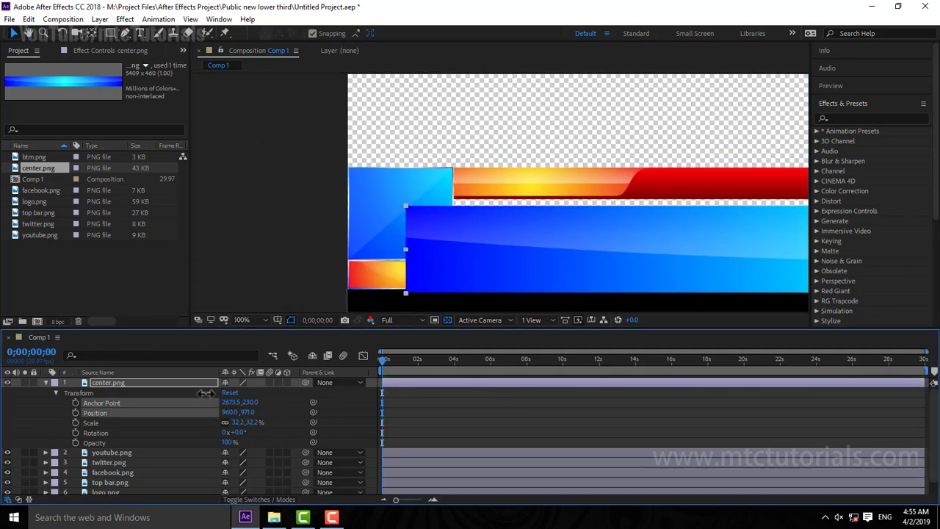
{"action": "left_click_drag", "start_coordinate": [234, 413], "coordinate": [242, 415]}
{"action": "scroll", "coordinate": [516, 269], "scroll_direction": "down", "scroll_amount": 6}
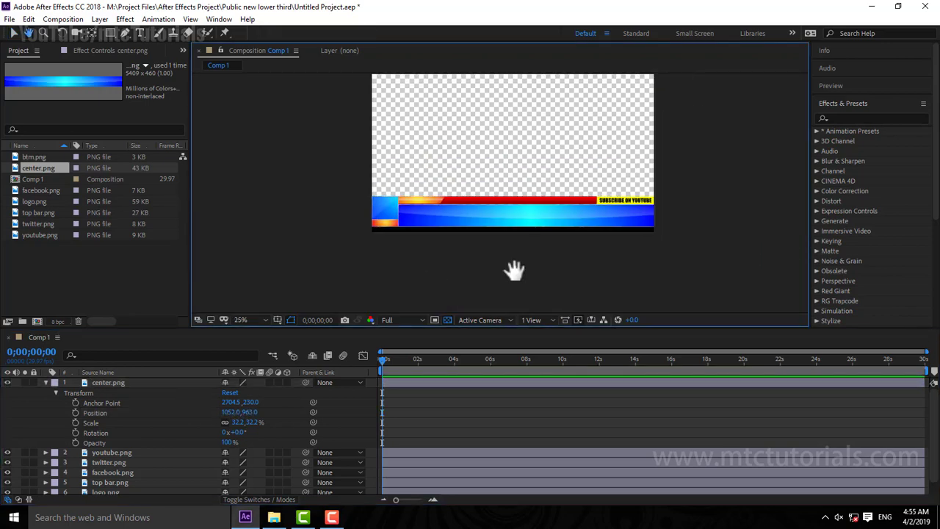
Save the project, return to the Selection tool and collapse the center.png layer's properties
{"action": "key", "text": "ctrl+s"}
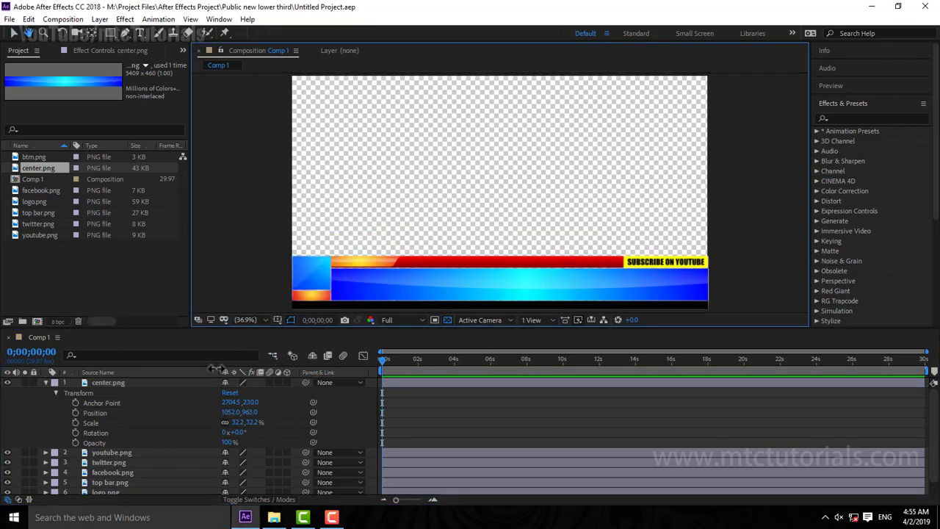
{"action": "left_click", "coordinate": [44, 383]}
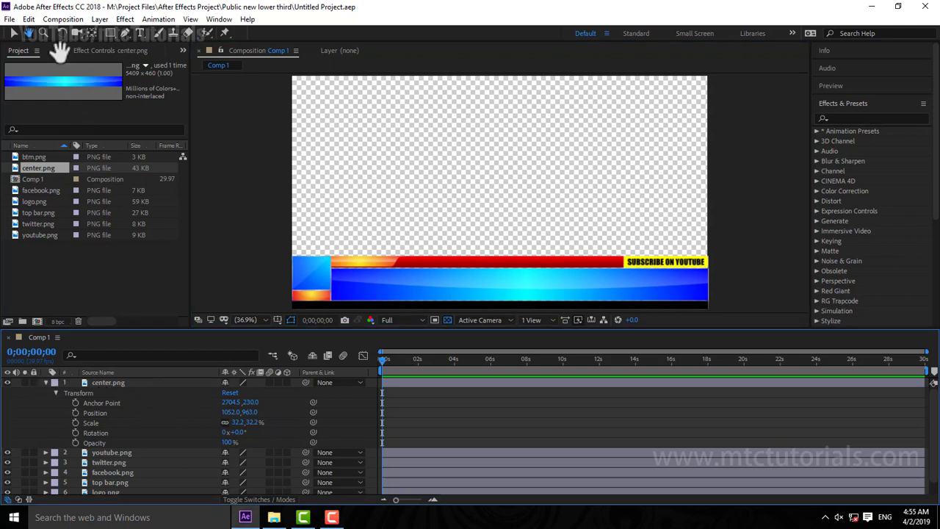
{"action": "left_click", "coordinate": [16, 32]}
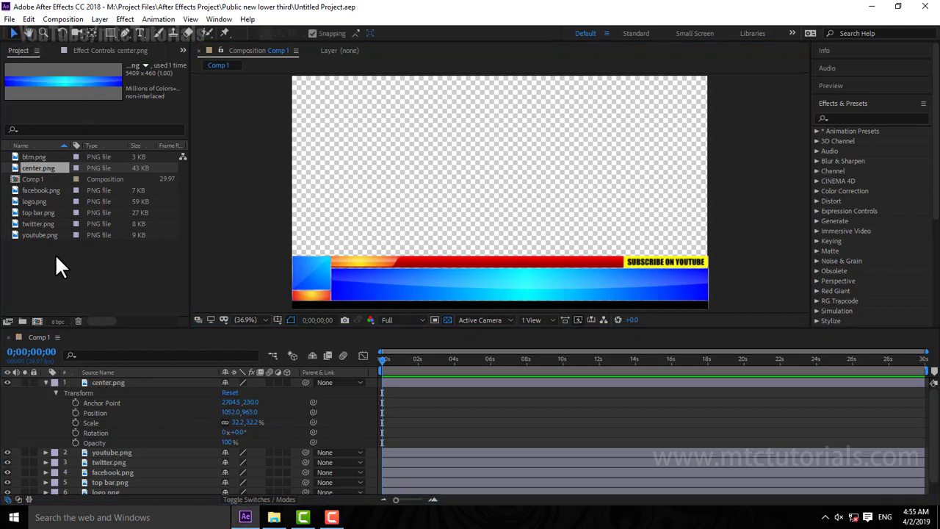
{"action": "left_click", "coordinate": [44, 382]}
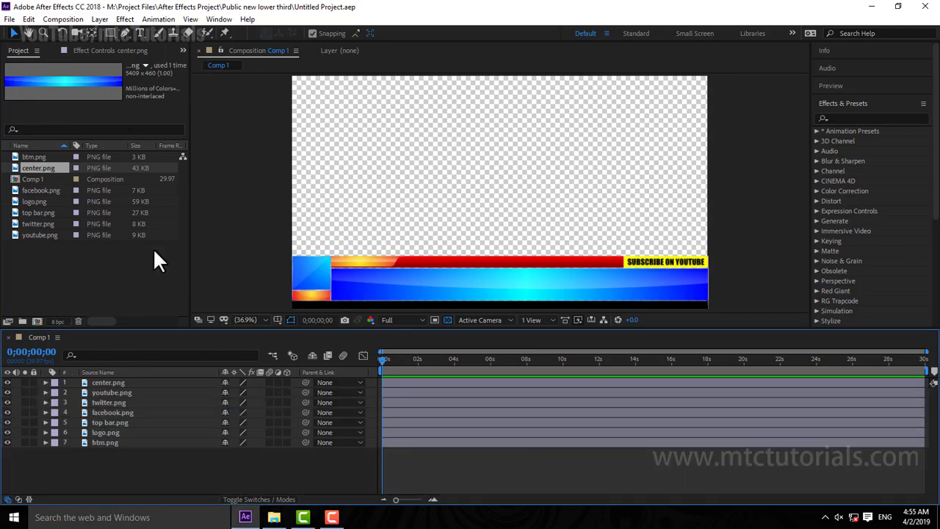
Draw a white rectangle covering the whole lower third and move its shape layer beneath all other layers
{"action": "left_click", "coordinate": [110, 33]}
{"action": "mouse_move", "coordinate": [287, 254]}
{"action": "left_mouse_down"}
{"action": "mouse_move", "coordinate": [737, 304]}
{"action": "mouse_move", "coordinate": [714, 310]}
{"action": "left_mouse_up"}
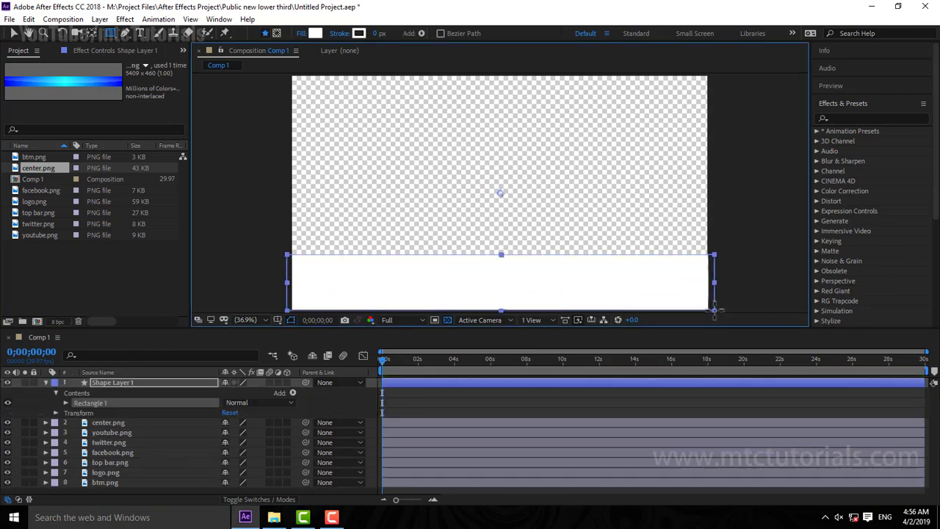
{"action": "left_click_drag", "start_coordinate": [128, 385], "coordinate": [116, 481]}
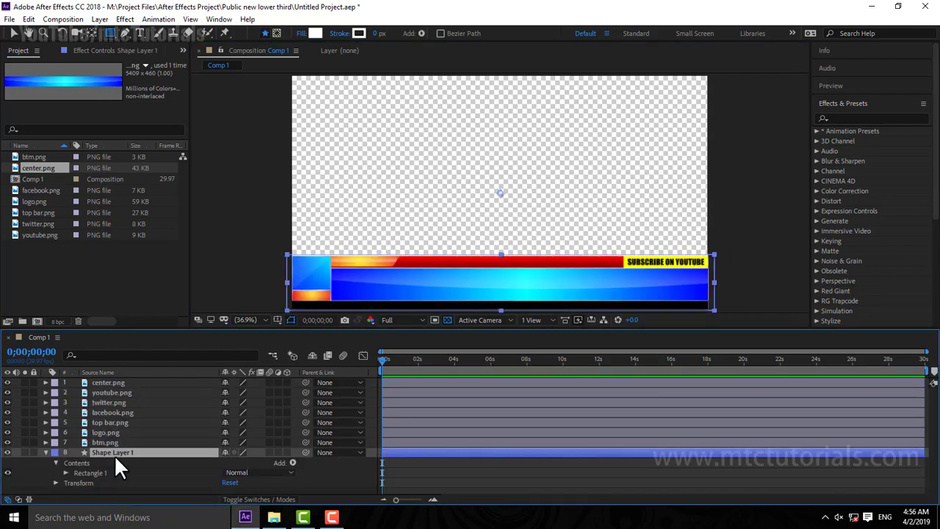
Rename the rectangle's shape layer as BG, then collapse and deselect it
{"action": "key", "text": "Return"}
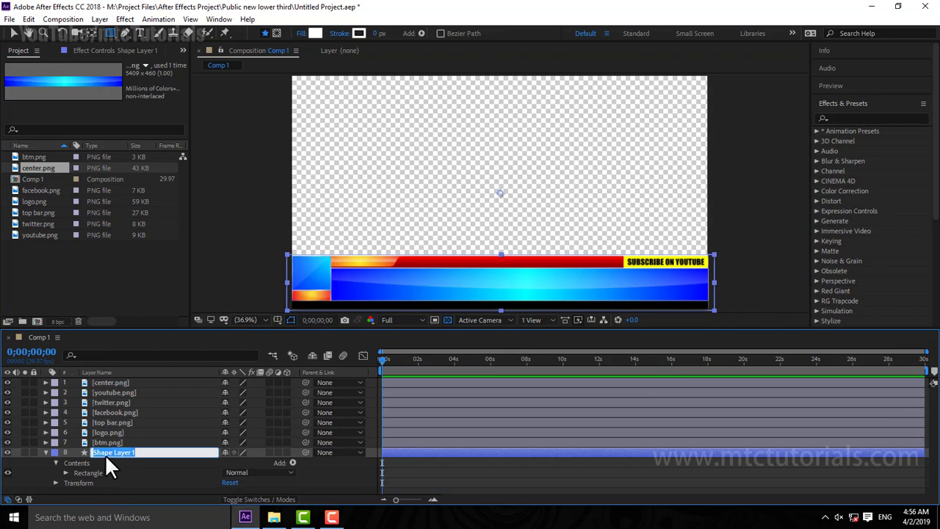
{"action": "key", "text": "Return"}
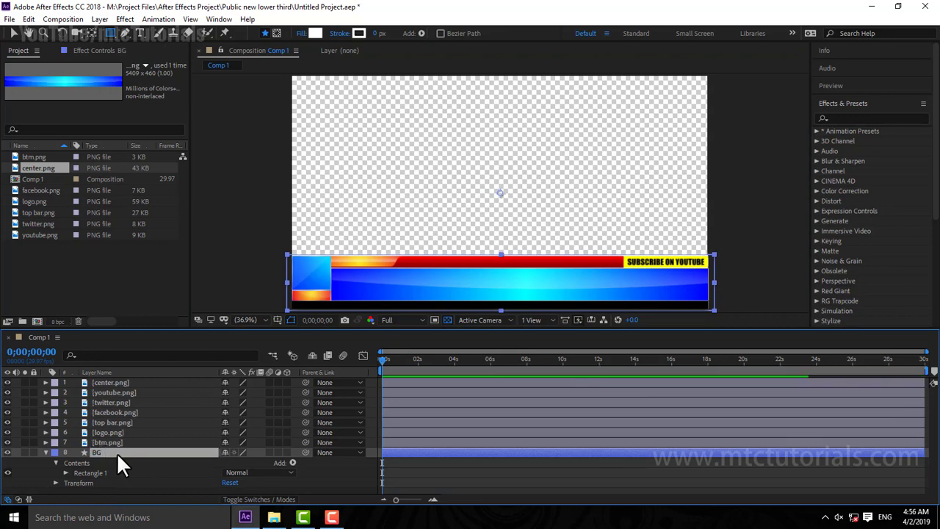
{"action": "left_click", "coordinate": [44, 452]}
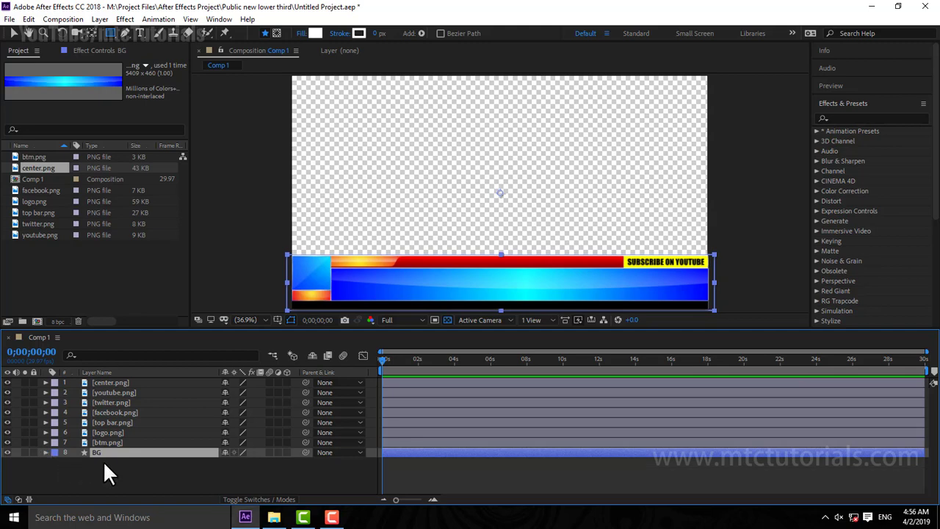
{"action": "left_click", "coordinate": [110, 462]}
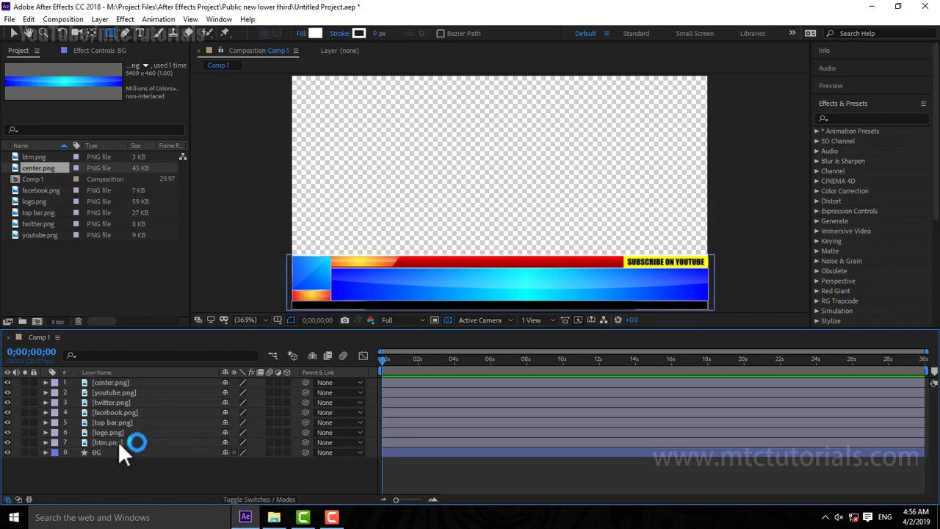
Pre-compose the center.png layer, moving all attributes into the new composition, and check it by toggling its visibility
{"action": "left_click", "coordinate": [121, 382]}
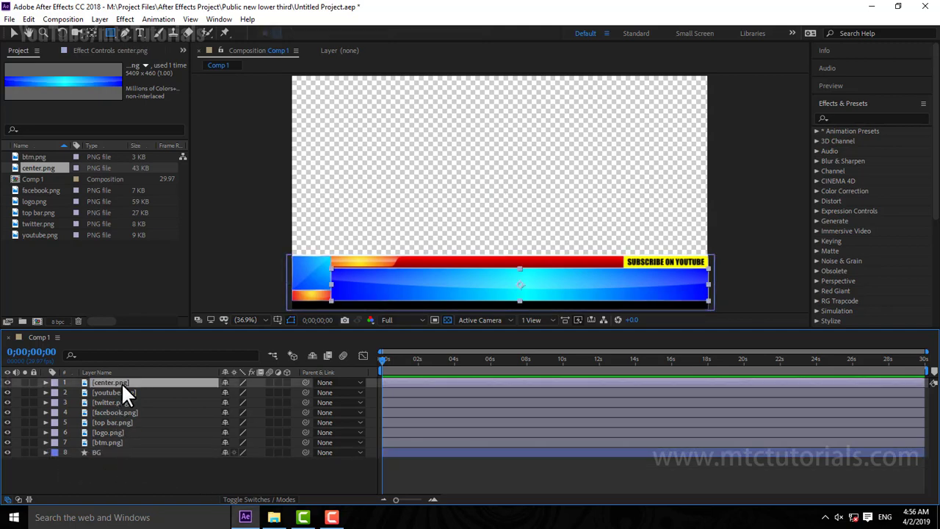
{"action": "right_click", "coordinate": [121, 382]}
{"action": "left_click", "coordinate": [204, 334]}
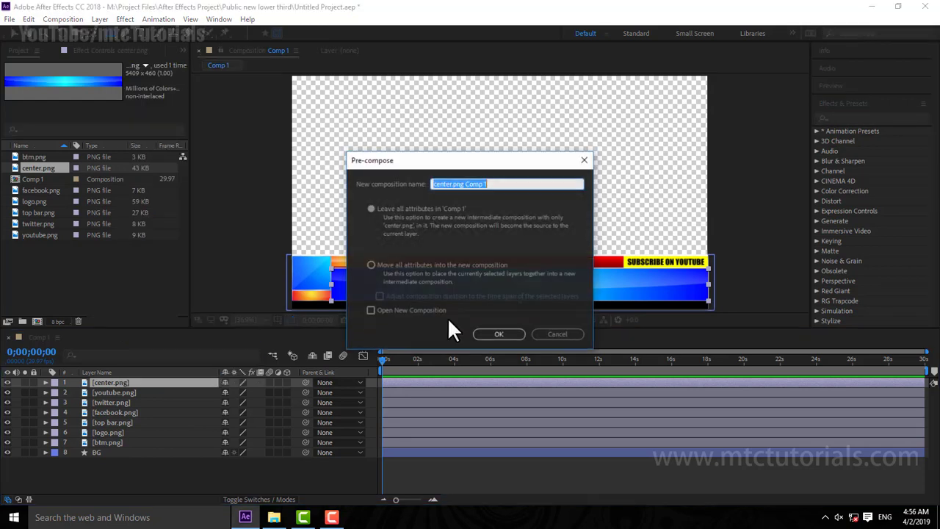
{"action": "left_click", "coordinate": [392, 265]}
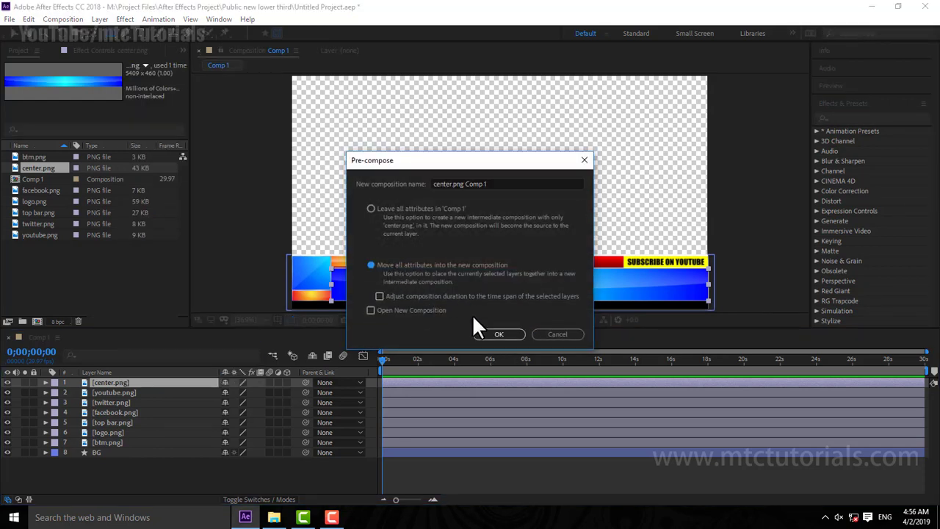
{"action": "left_click", "coordinate": [497, 334]}
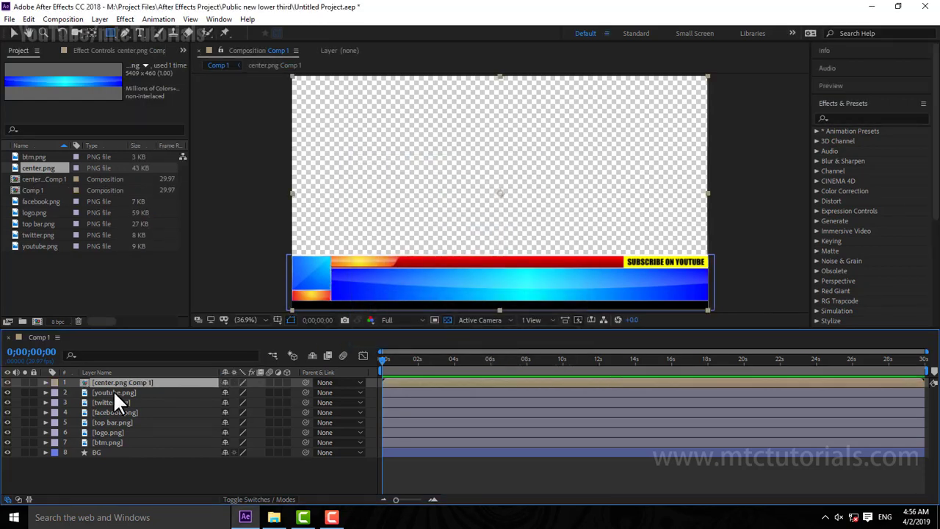
{"action": "left_click", "coordinate": [8, 382]}
{"action": "left_click", "coordinate": [8, 383]}
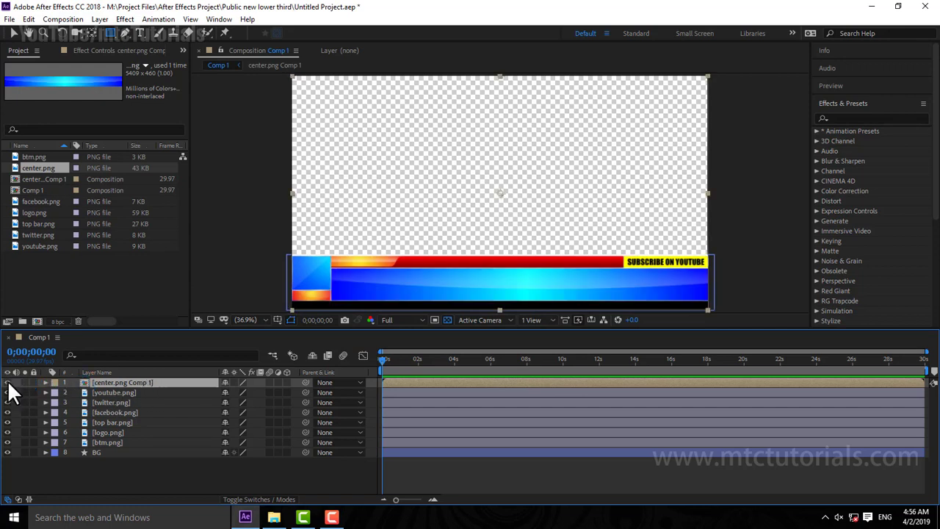
Pre-compose the youtube, twitter and facebook layers together into one composition and check it by toggling its visibility
{"action": "left_click", "coordinate": [118, 392]}
{"action": "left_click", "coordinate": [118, 402], "text": "ctrl"}
{"action": "left_click", "coordinate": [117, 411], "text": "ctrl"}
{"action": "right_click", "coordinate": [118, 411]}
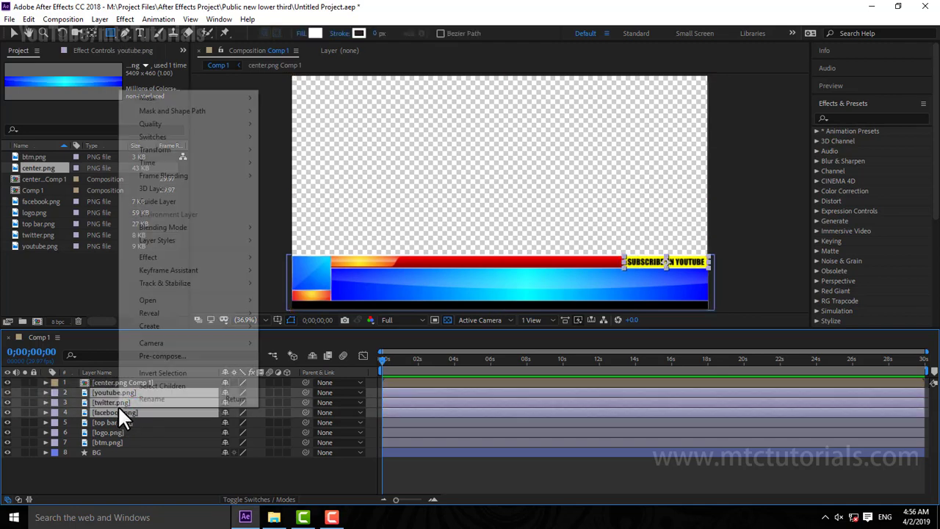
{"action": "left_click", "coordinate": [199, 356]}
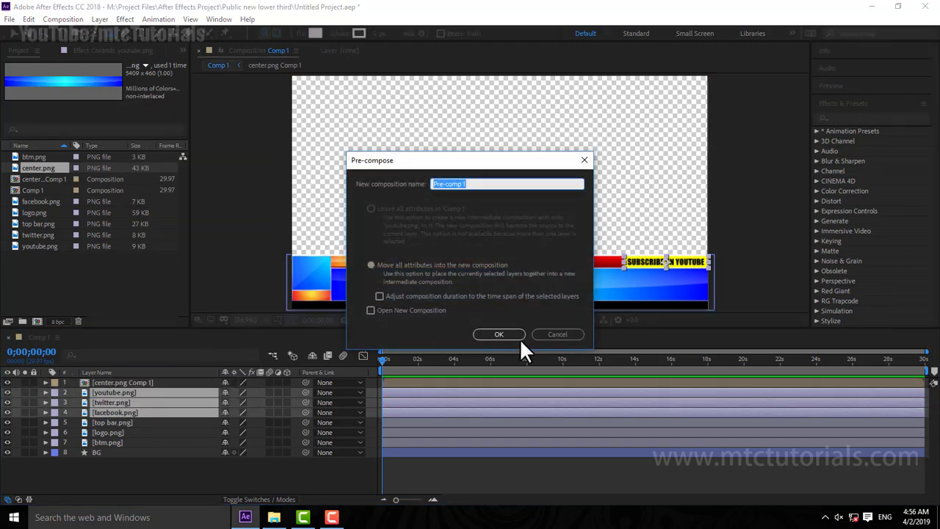
{"action": "left_click", "coordinate": [512, 332]}
{"action": "left_click", "coordinate": [8, 392]}
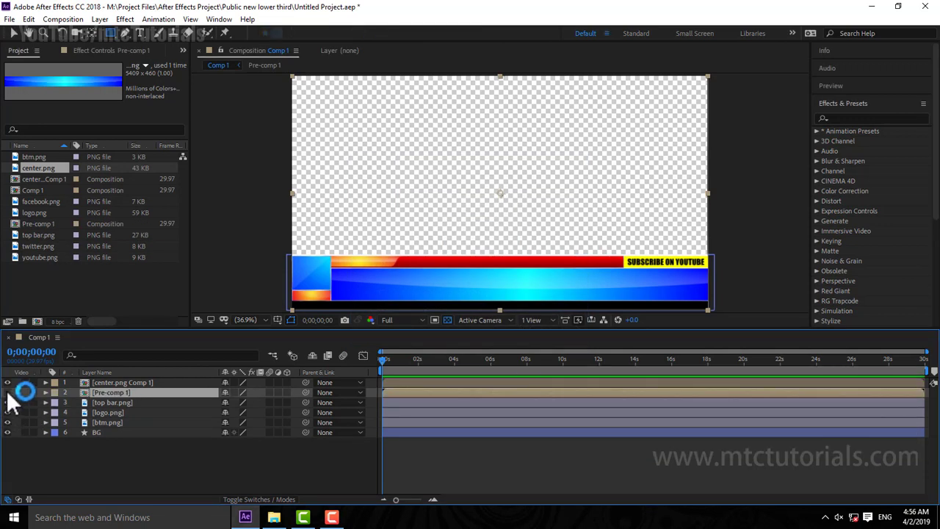
{"action": "left_click", "coordinate": [8, 392]}
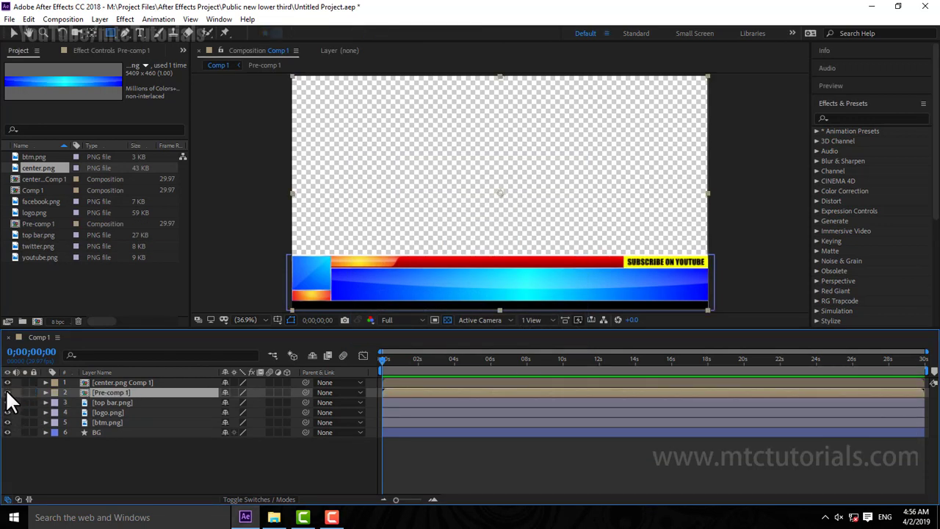
Pre-compose the top bar.png layer, moving all its attributes into the new composition
{"action": "left_click", "coordinate": [108, 402]}
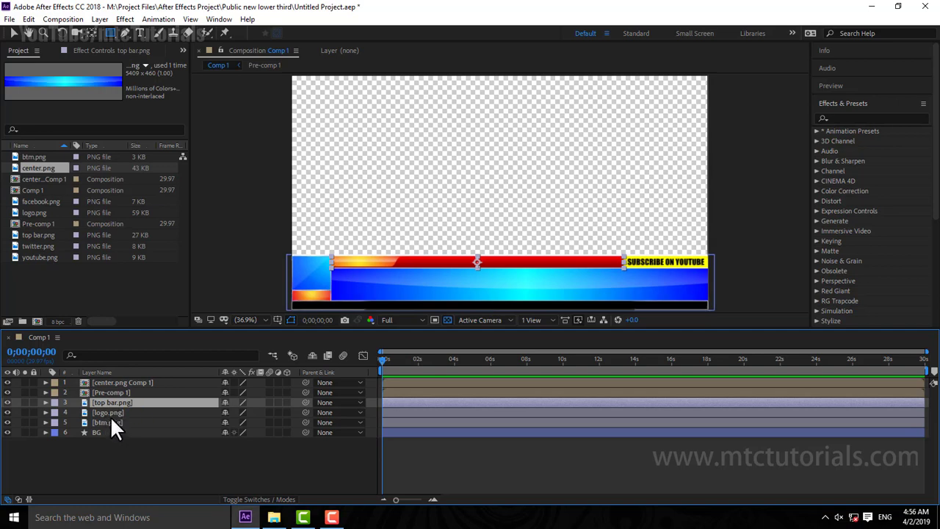
{"action": "right_click", "coordinate": [121, 403]}
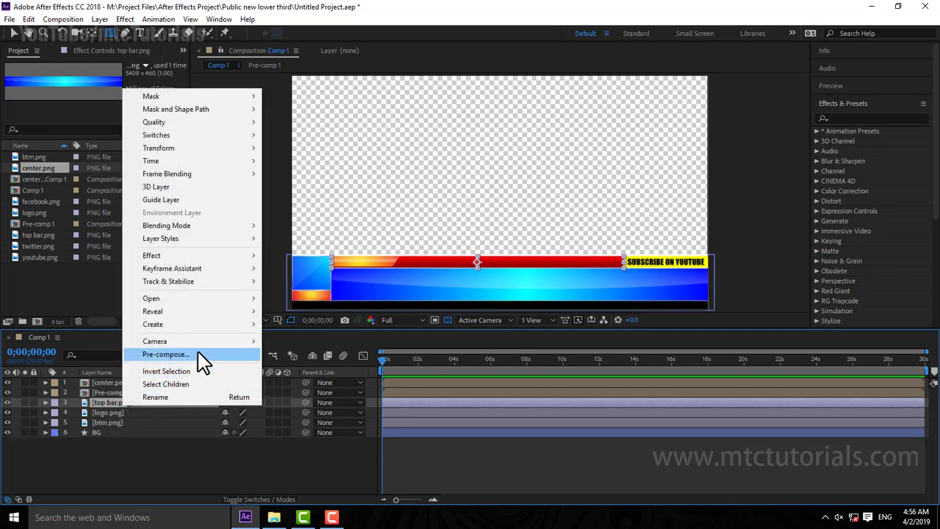
{"action": "left_click", "coordinate": [166, 354]}
{"action": "left_click", "coordinate": [501, 335]}
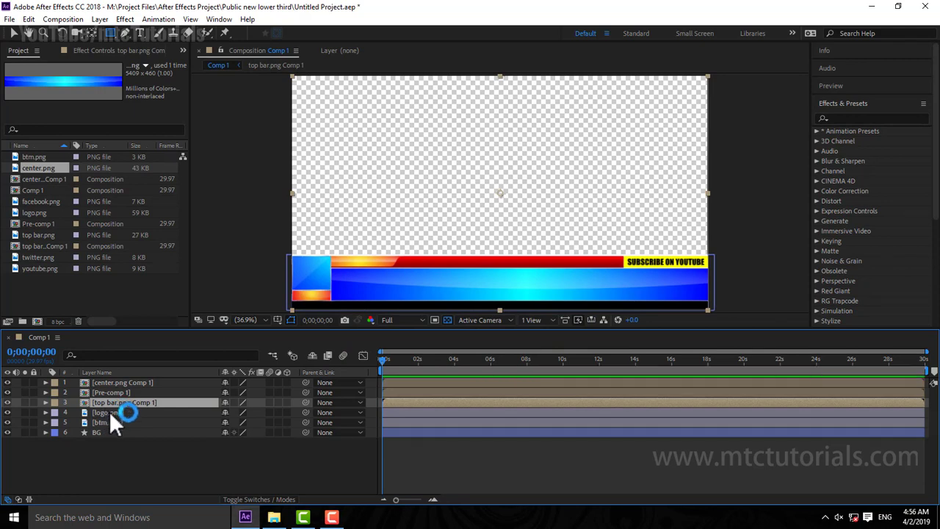
Pre-compose the logo.png layer, moving all its attributes into the new composition
{"action": "left_click", "coordinate": [110, 413]}
{"action": "right_click", "coordinate": [108, 411]}
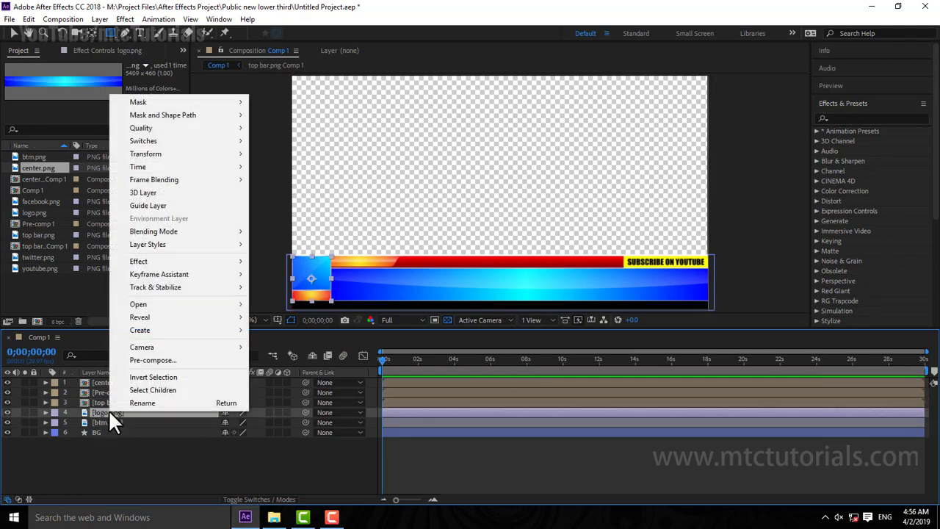
{"action": "left_click", "coordinate": [176, 359]}
{"action": "left_click", "coordinate": [496, 334]}
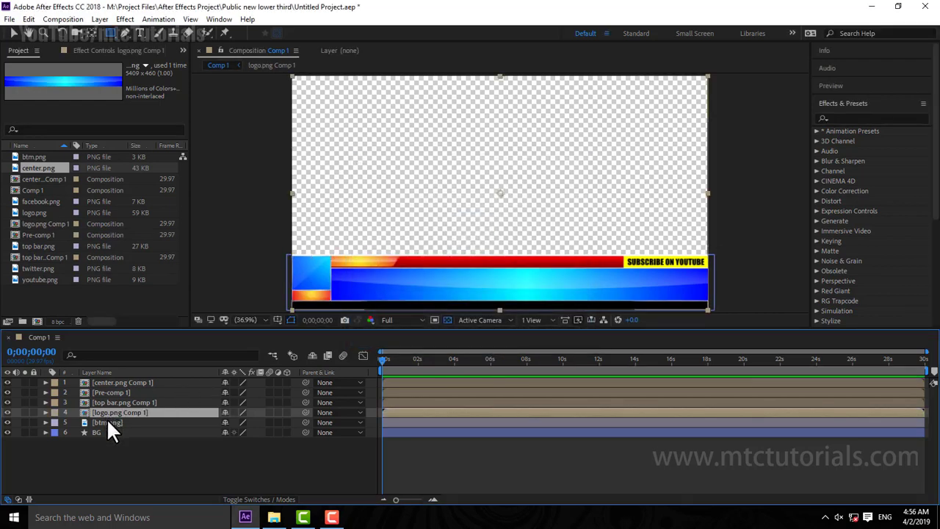
Pre-compose the btm.png layer, moving all its attributes into the new composition
{"action": "right_click", "coordinate": [107, 422]}
{"action": "left_click", "coordinate": [158, 369]}
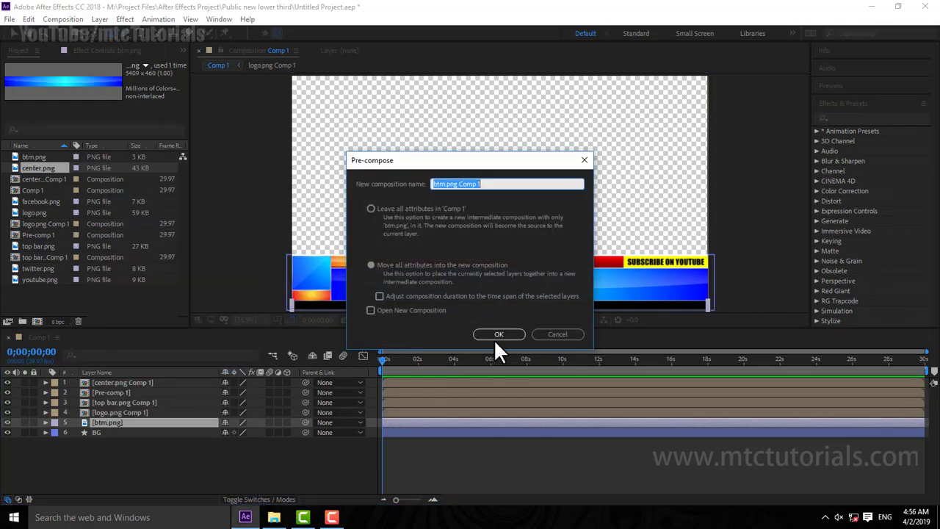
{"action": "left_click", "coordinate": [494, 337]}
{"action": "left_click", "coordinate": [272, 446]}
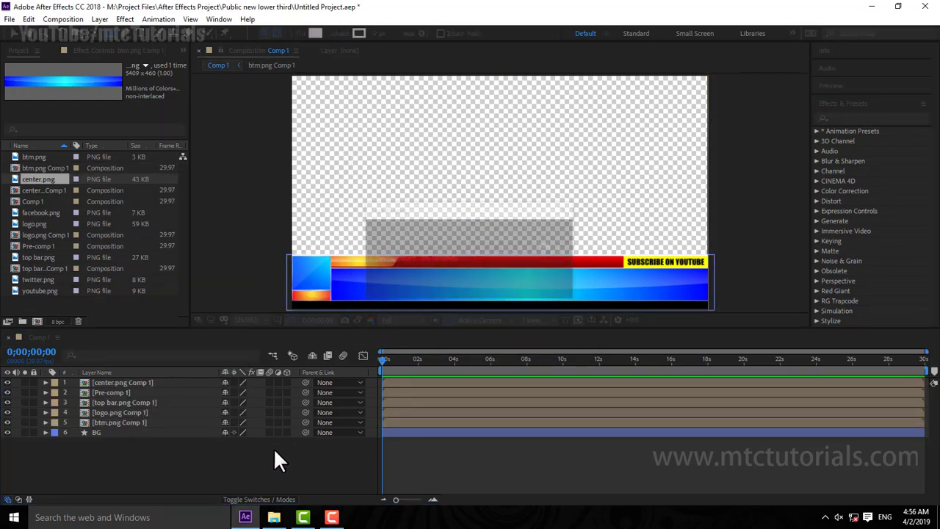
Check which artwork the pre-composed layers hold, toggling the visibility of the logo and top bar layers
{"action": "left_click", "coordinate": [122, 393]}
{"action": "left_click", "coordinate": [118, 382]}
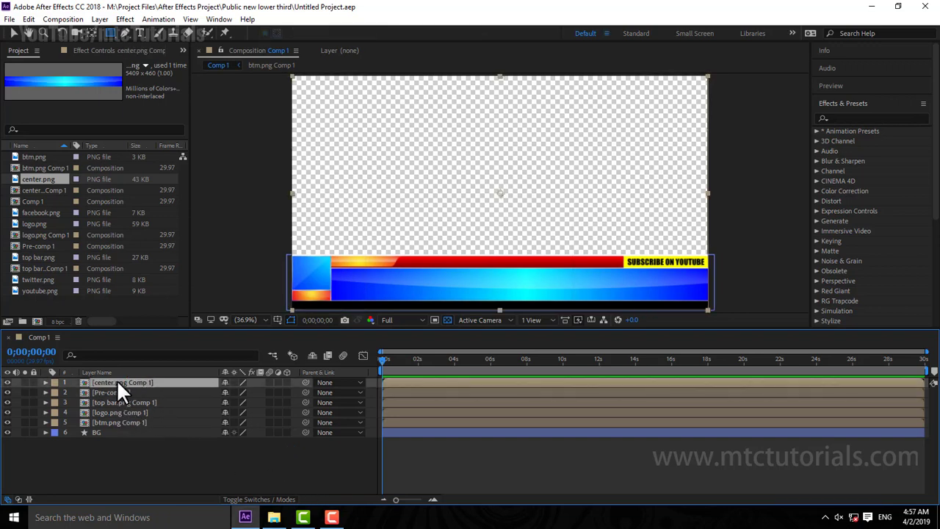
{"action": "left_click", "coordinate": [117, 423]}
{"action": "left_click", "coordinate": [117, 412]}
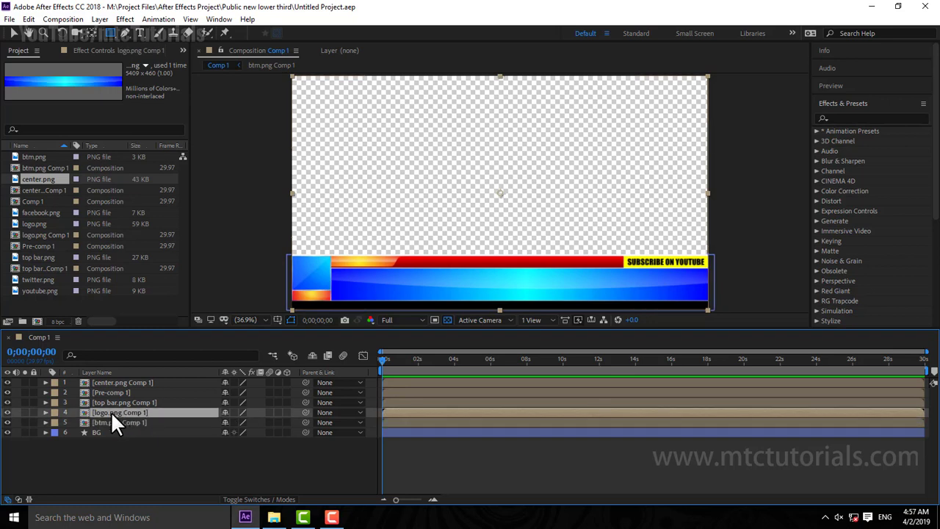
{"action": "left_click", "coordinate": [8, 413]}
{"action": "left_click", "coordinate": [7, 413]}
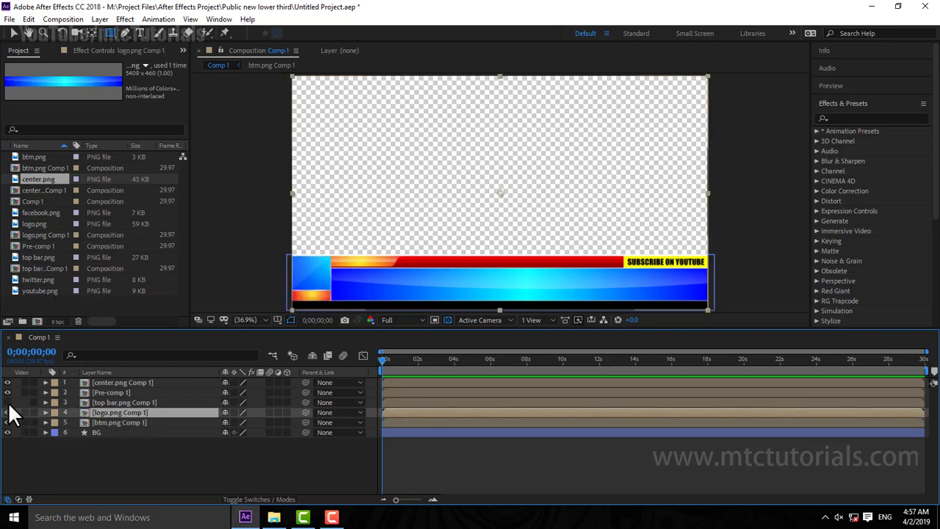
{"action": "left_click", "coordinate": [8, 403]}
{"action": "left_click", "coordinate": [8, 402]}
{"action": "left_click", "coordinate": [8, 402]}
{"action": "left_click", "coordinate": [8, 403]}
Identify the Pre-comp 1 layer by toggling its visibility and rename it "social"
{"action": "left_click", "coordinate": [7, 393]}
{"action": "left_click", "coordinate": [7, 392]}
{"action": "left_click", "coordinate": [99, 392]}
{"action": "key", "text": "Return"}
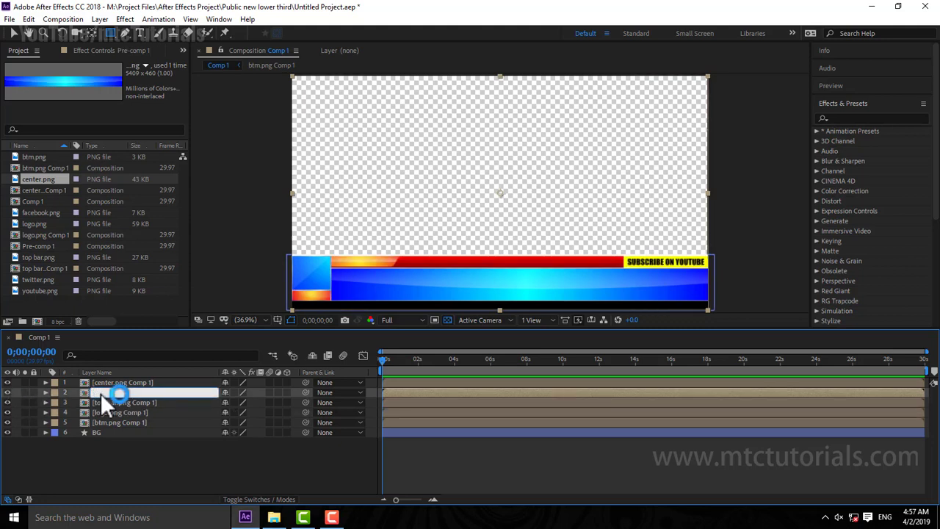
{"action": "type", "text": "social"}
{"action": "key", "text": "Return"}
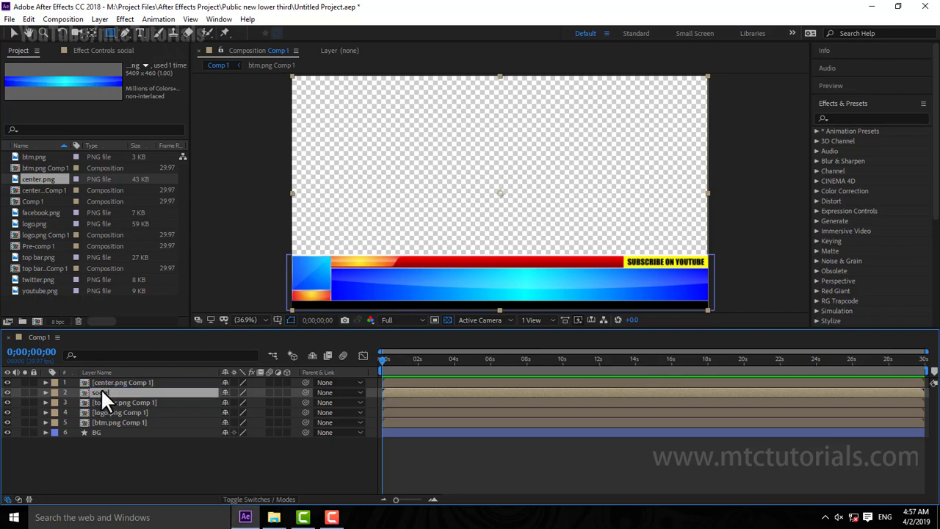
Identify the center.png Comp 1 layer by toggling its visibility and rename it "Blue centre"
{"action": "left_click", "coordinate": [8, 383]}
{"action": "left_click", "coordinate": [7, 383]}
{"action": "left_click", "coordinate": [129, 382]}
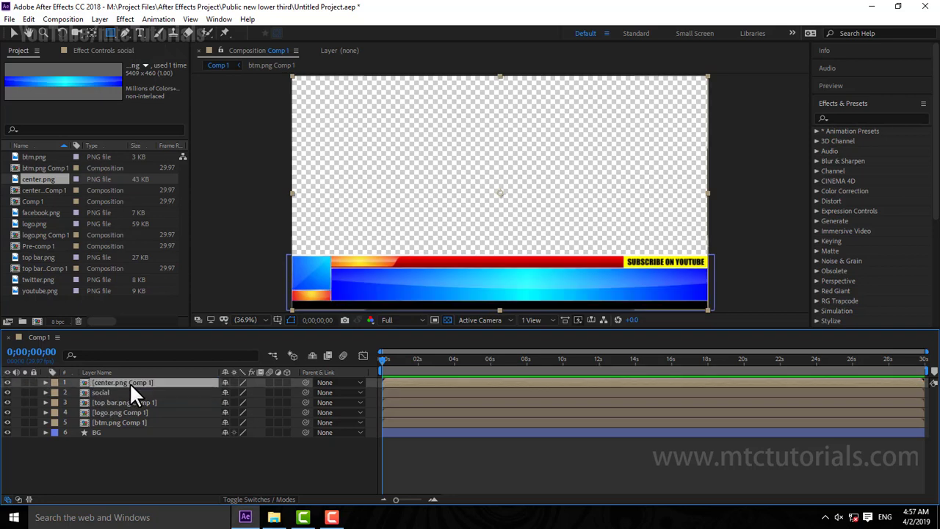
{"action": "key", "text": "Return"}
{"action": "type", "text": "B"}
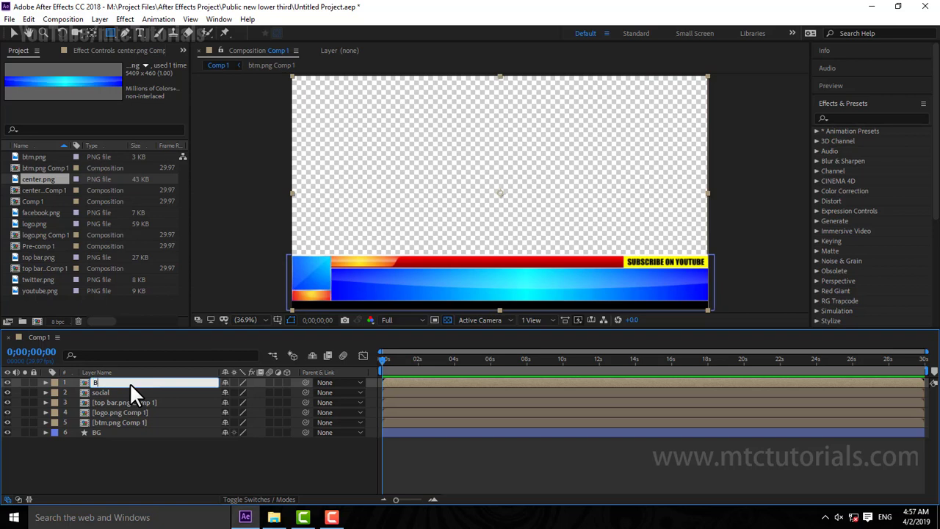
{"action": "type", "text": "lue centre"}
{"action": "key", "text": "Return"}
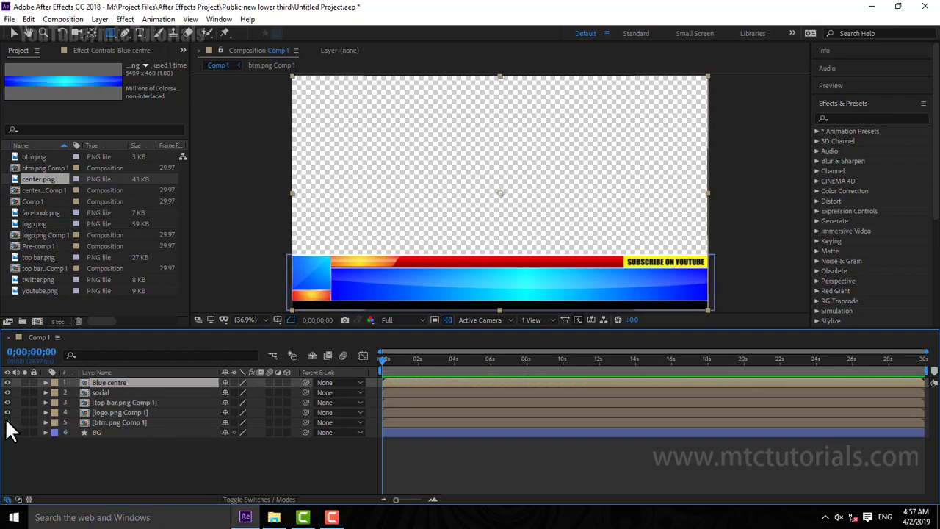
Identify the btm.png Comp 1 layer by toggling its visibility and rename it "black bar"
{"action": "left_click", "coordinate": [8, 422]}
{"action": "left_click", "coordinate": [7, 422]}
{"action": "left_click", "coordinate": [103, 420]}
{"action": "key", "text": "Return"}
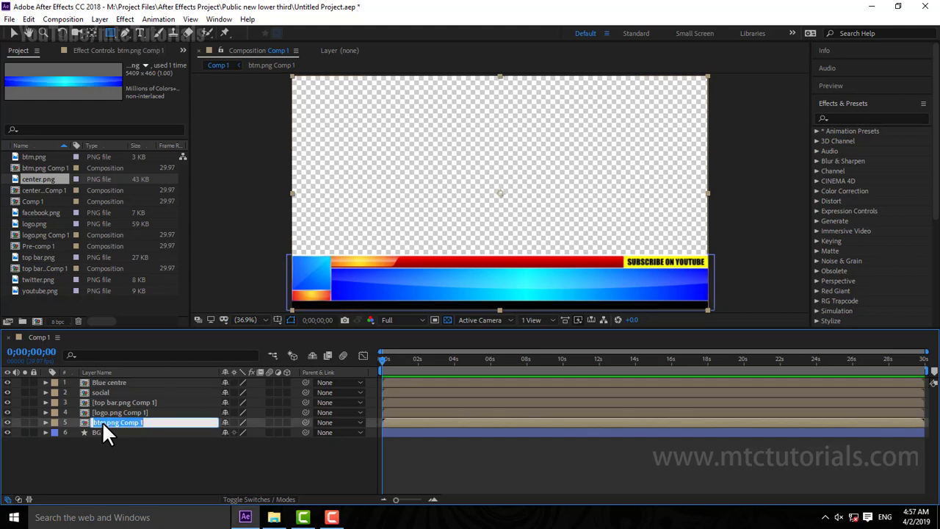
{"action": "type", "text": "black bar"}
{"action": "key", "text": "Return"}
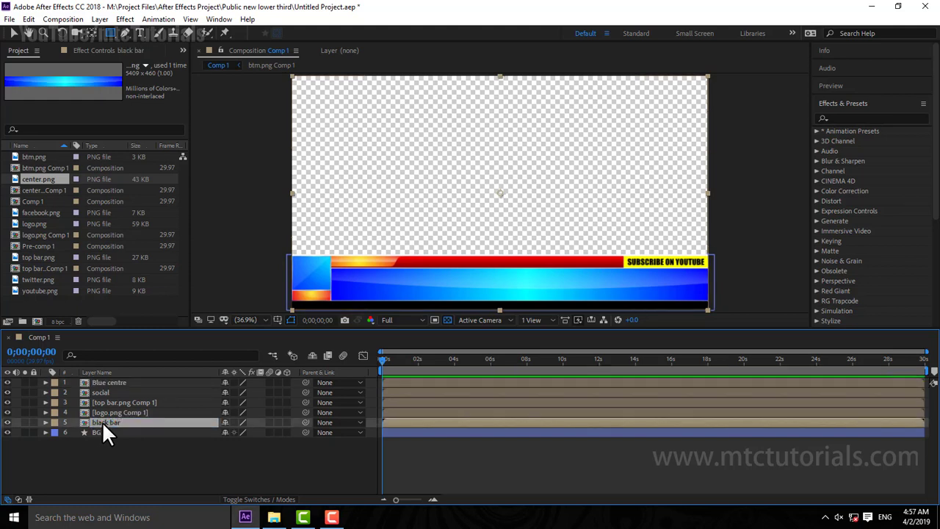
Identify the logo.png Comp 1 layer by toggling its visibility and rename it "left logo"
{"action": "left_click", "coordinate": [96, 410]}
{"action": "left_click", "coordinate": [7, 412]}
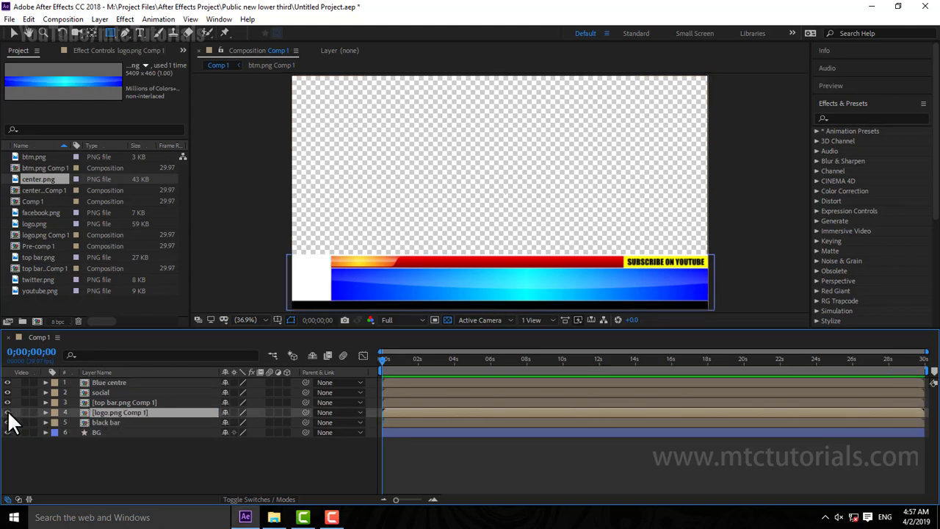
{"action": "left_click", "coordinate": [8, 412]}
{"action": "key", "text": "Return"}
{"action": "type", "text": "lef"}
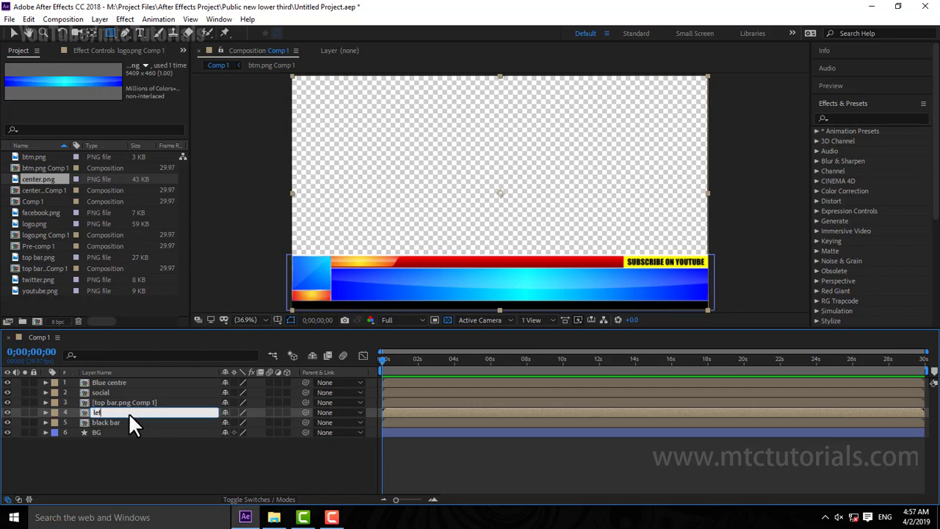
{"action": "type", "text": "t logo"}
{"action": "key", "text": "Return"}
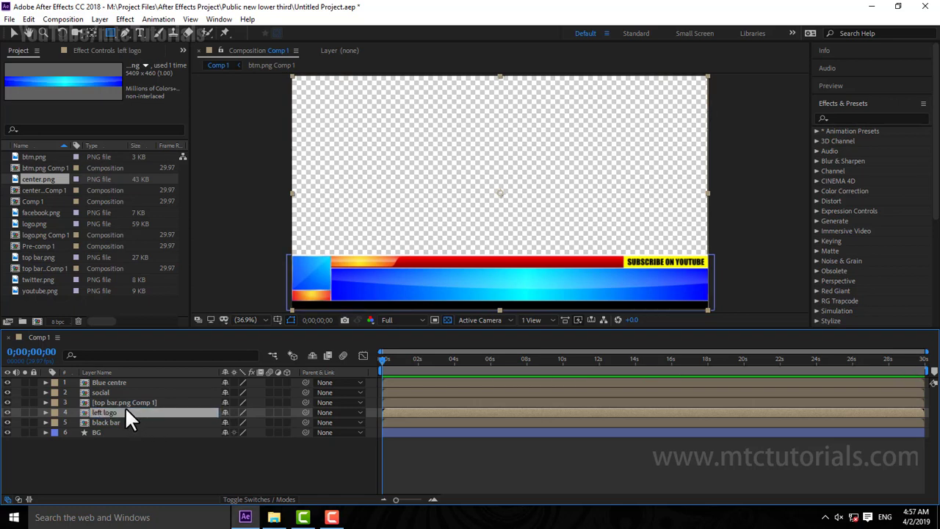
Rename the top bar.png Comp 1 layer "top red"
{"action": "left_click", "coordinate": [126, 403]}
{"action": "key", "text": "Return"}
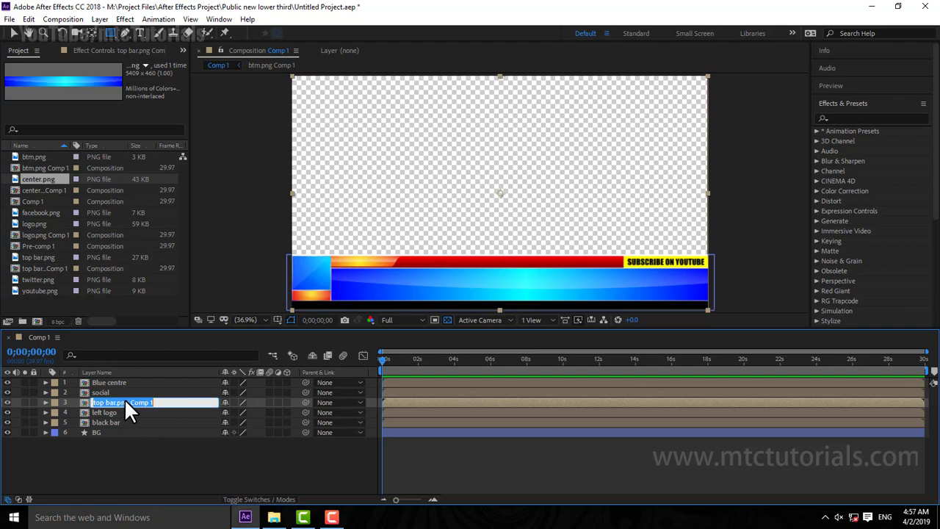
{"action": "key", "text": "Return"}
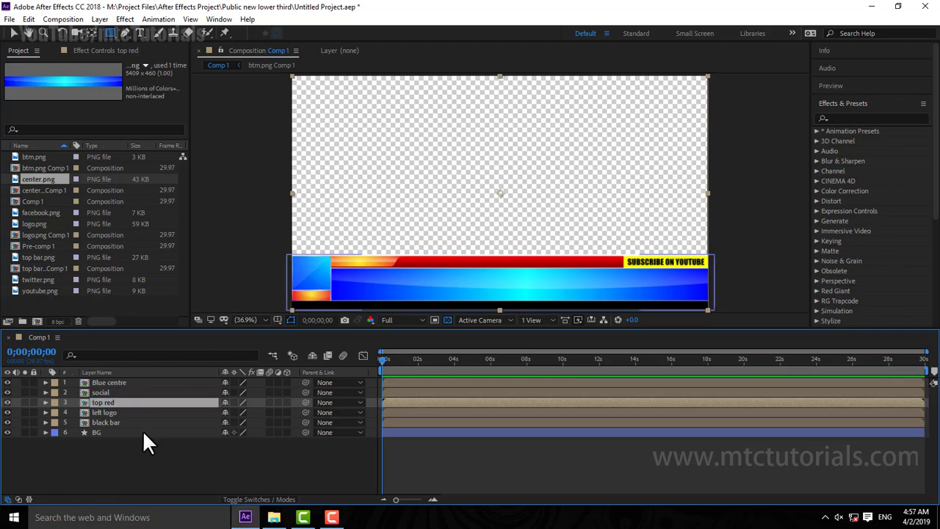
{"action": "left_click", "coordinate": [241, 463]}
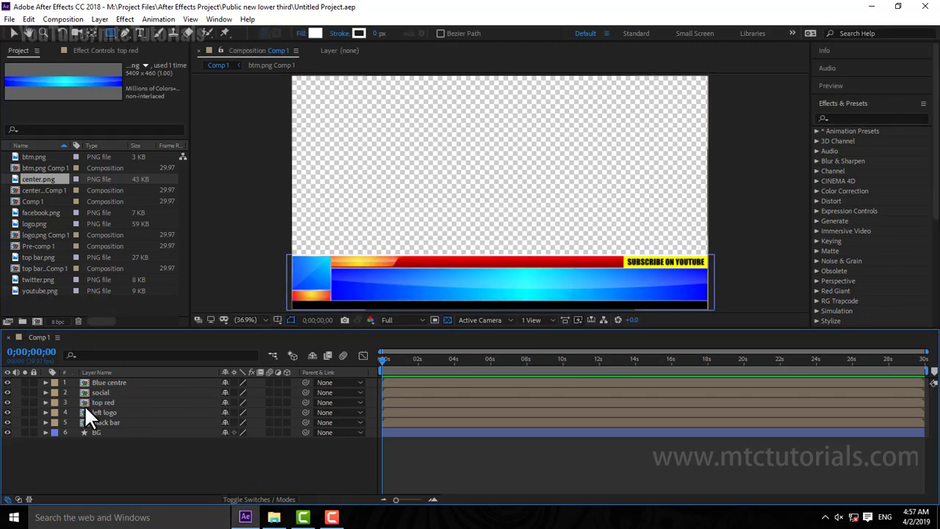
Open the social pre-composition and magnify its yellow subscribe banner to 100% with the Selection tool active
{"action": "left_click", "coordinate": [114, 382]}
{"action": "double_click", "coordinate": [103, 392]}
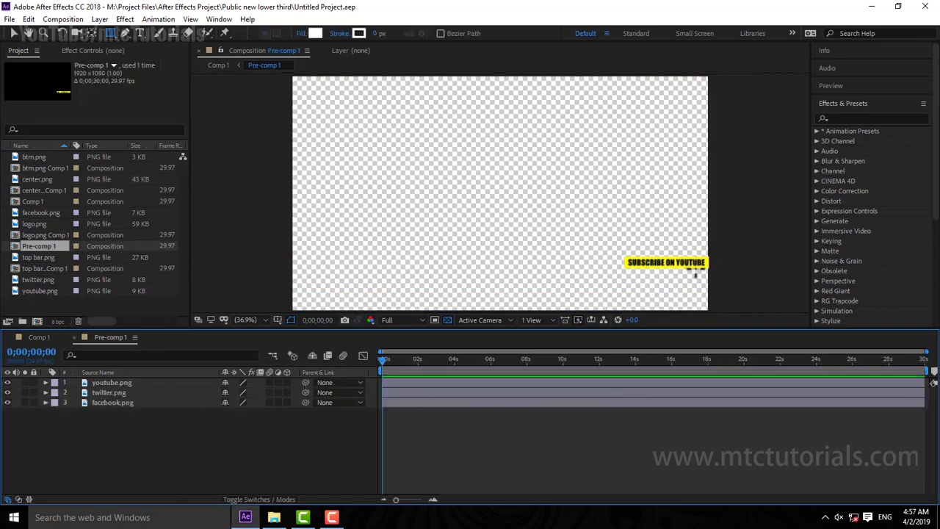
{"action": "left_click", "coordinate": [13, 33]}
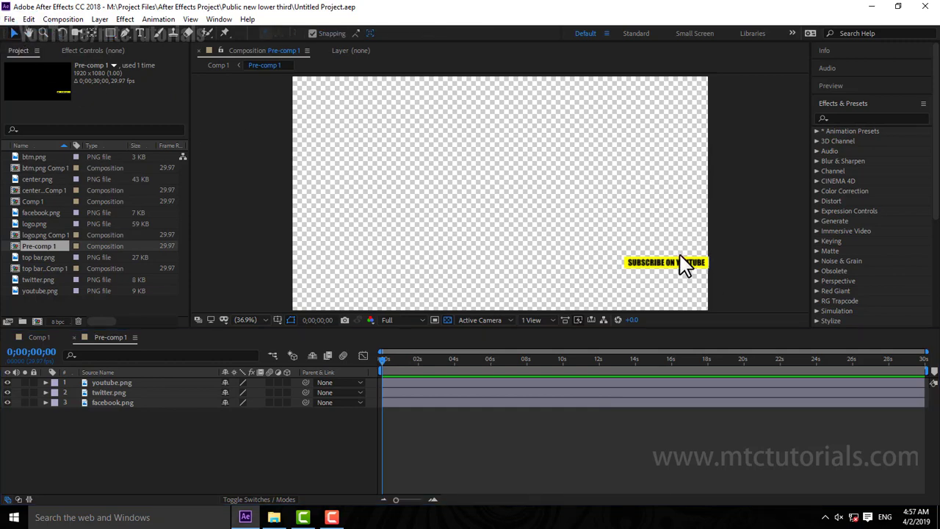
{"action": "scroll", "coordinate": [678, 262], "scroll_direction": "up", "scroll_amount": 3}
{"action": "left_click_drag", "start_coordinate": [546, 270], "coordinate": [482, 210]}
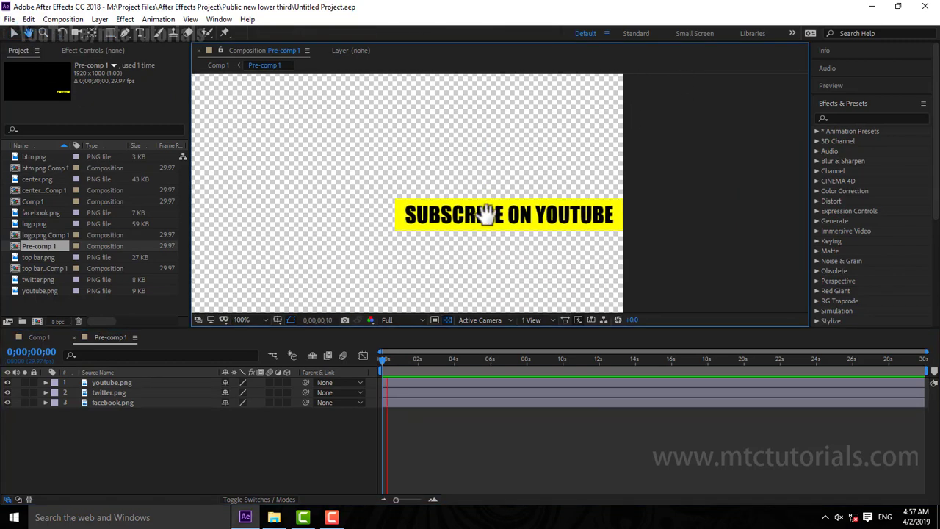
{"action": "key", "text": "space"}
{"action": "key", "text": "space"}
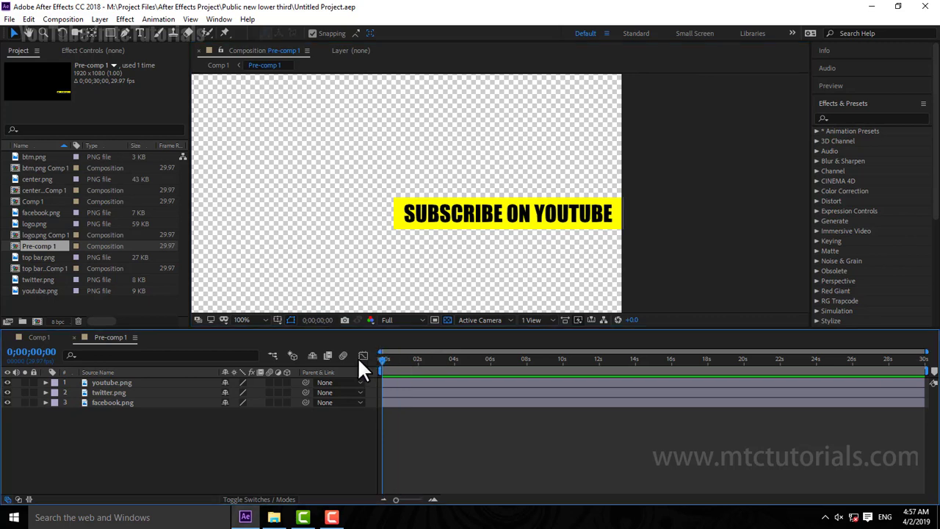
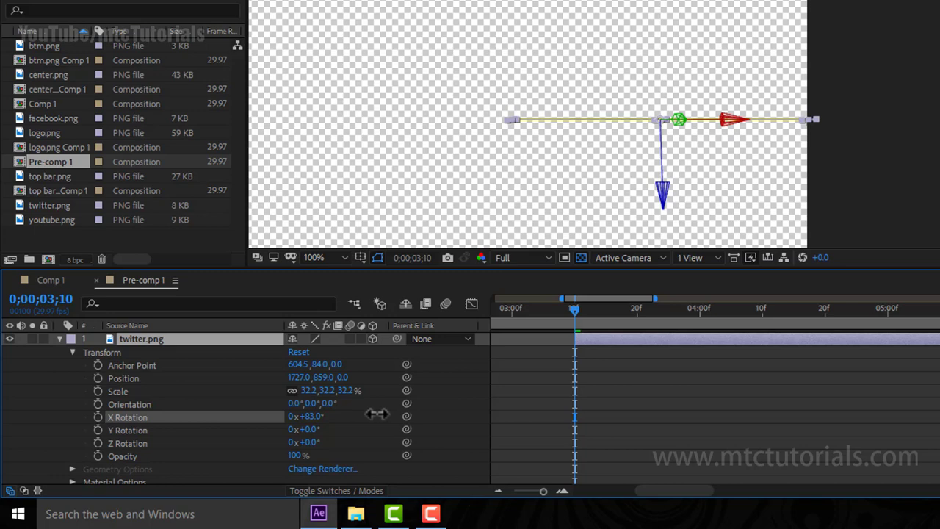
Keyframe the twitter.png layer's X Rotation from 261° at 0;00;03;10 to 0° at 0;00;03;20
{"action": "mouse_move", "coordinate": [574, 312]}
{"action": "left_mouse_down"}
{"action": "mouse_move", "coordinate": [510, 320]}
{"action": "mouse_move", "coordinate": [572, 322]}
{"action": "left_mouse_up"}
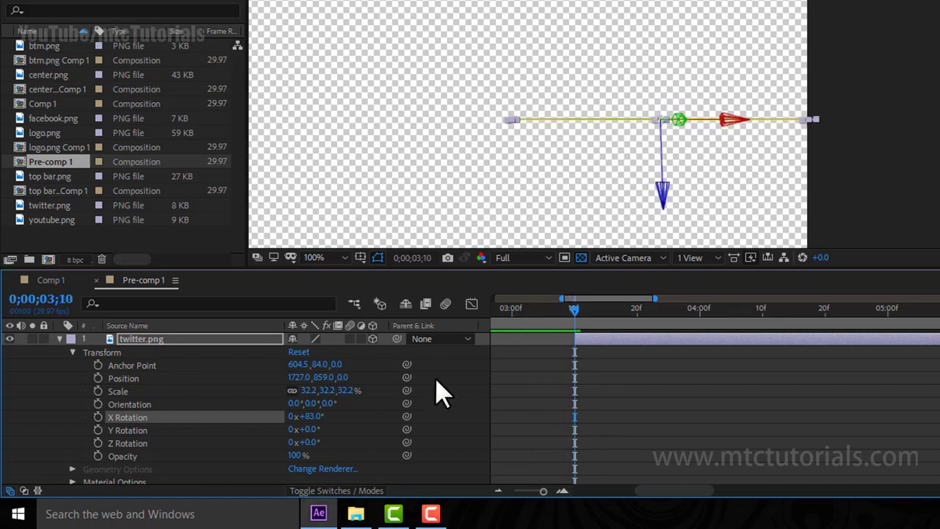
{"action": "left_click_drag", "start_coordinate": [305, 416], "coordinate": [445, 410]}
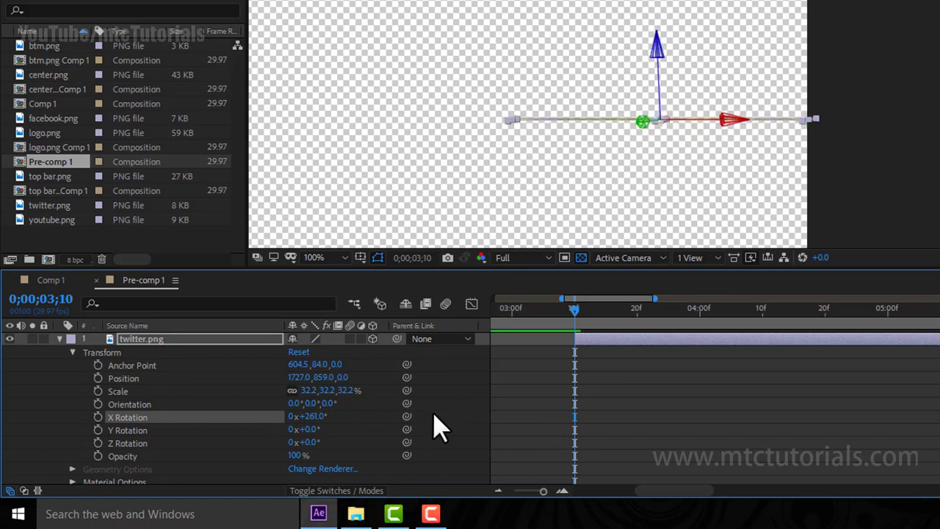
{"action": "left_click", "coordinate": [98, 417]}
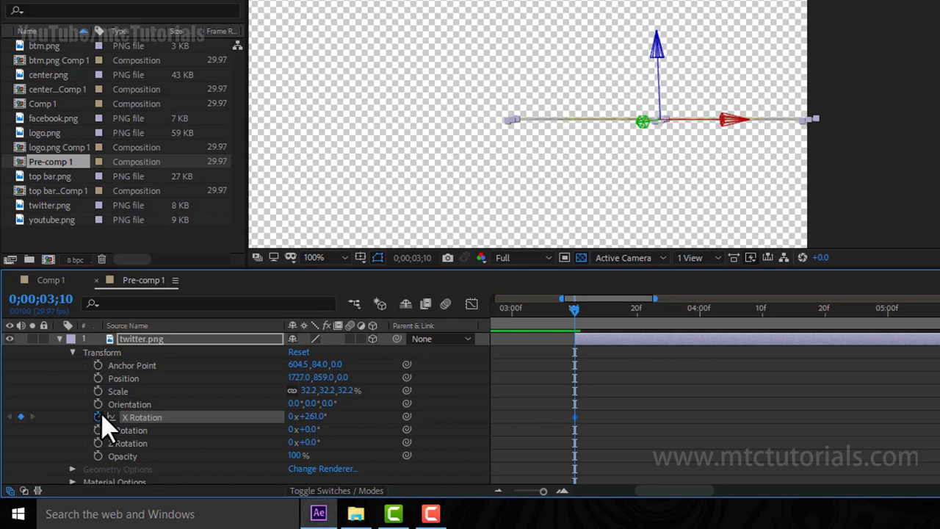
{"action": "left_click", "coordinate": [638, 309]}
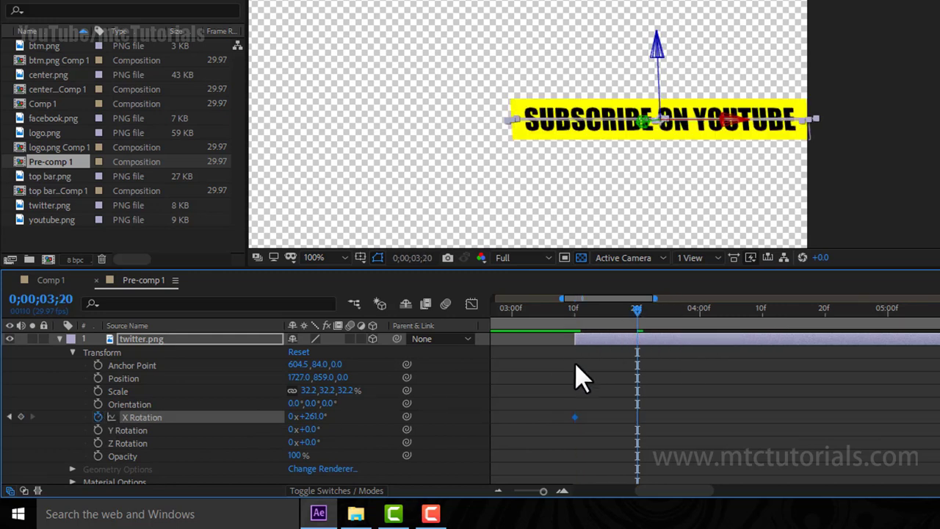
{"action": "left_click", "coordinate": [307, 416]}
{"action": "type", "text": "0"}
{"action": "key", "text": "Return"}
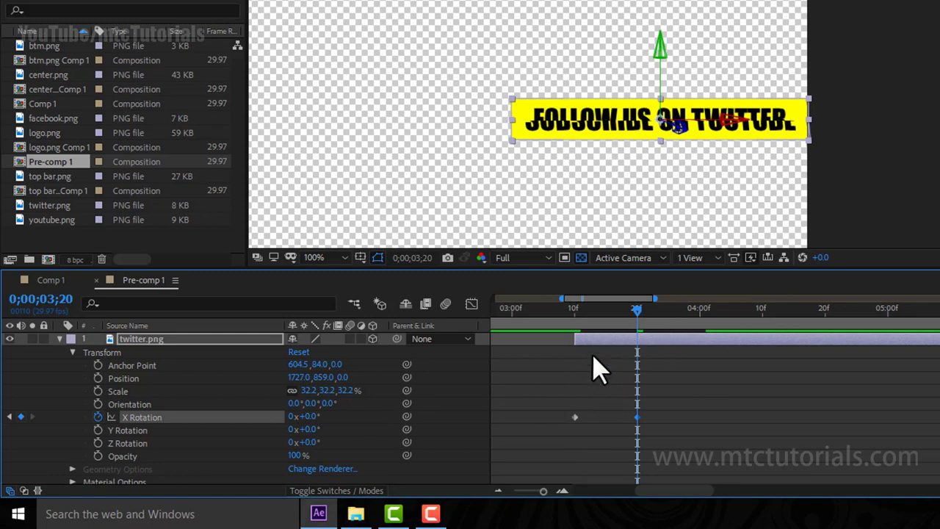
Trim the end of the youtube.png layer to 0;00;03;10, where the twitter.png layer starts
{"action": "mouse_move", "coordinate": [581, 324]}
{"action": "left_mouse_down"}
{"action": "mouse_move", "coordinate": [571, 323]}
{"action": "mouse_move", "coordinate": [645, 332]}
{"action": "mouse_move", "coordinate": [574, 314]}
{"action": "left_mouse_up"}
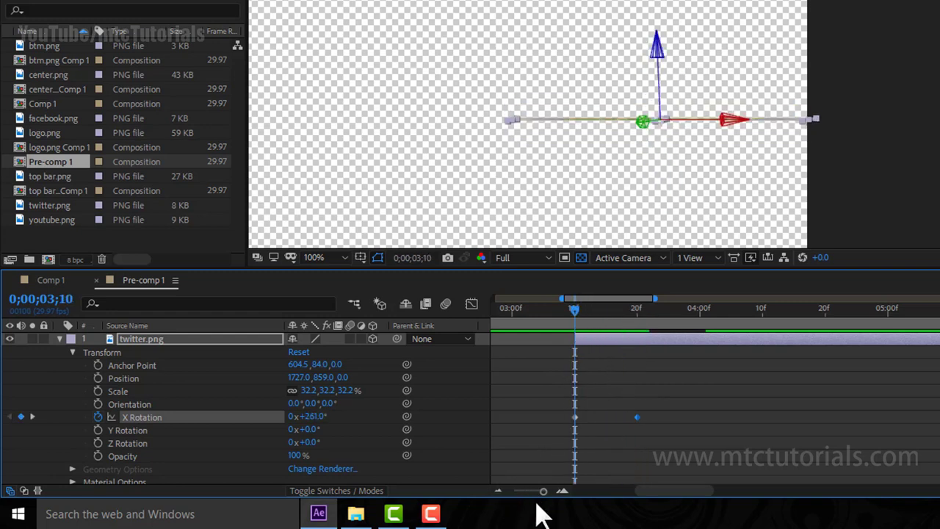
{"action": "scroll", "coordinate": [294, 408], "scroll_direction": "down", "scroll_amount": 2}
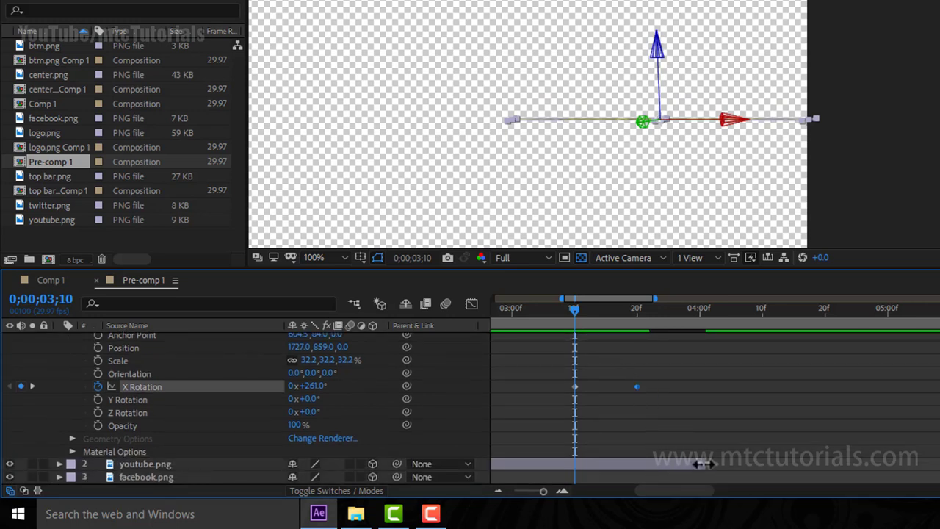
{"action": "left_click_drag", "start_coordinate": [702, 463], "coordinate": [575, 464]}
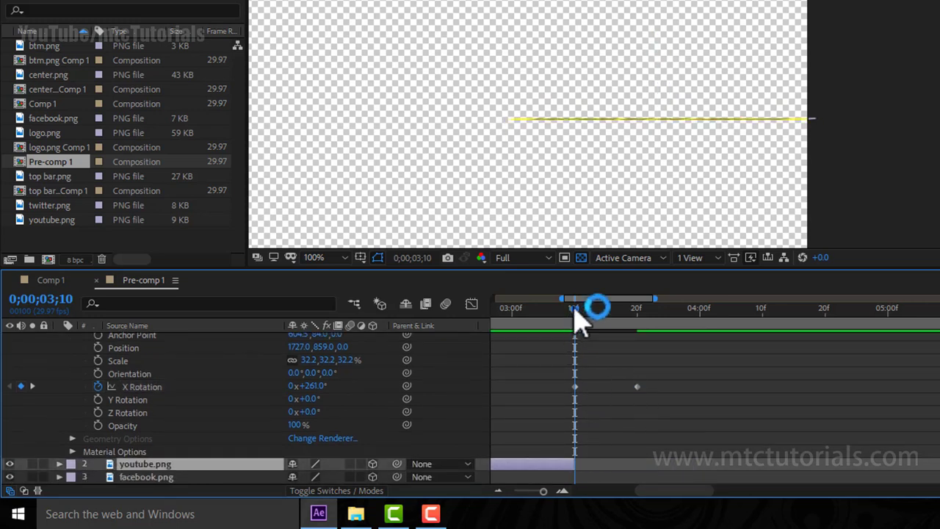
Preview the flip transition from the YouTube banner to the Twitter banner by scrubbing and playing it from about 0;00;03;01
{"action": "key", "text": "space"}
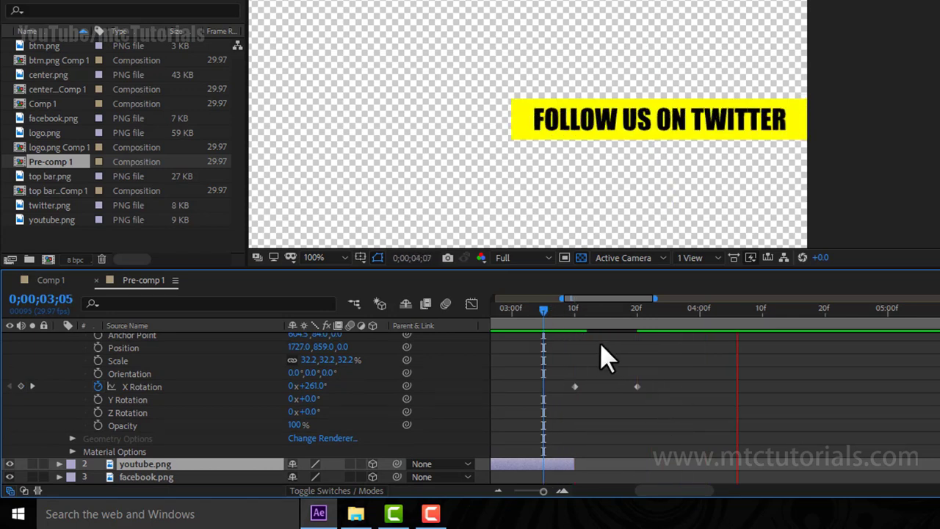
{"action": "left_click", "coordinate": [537, 309]}
{"action": "left_click_drag", "start_coordinate": [570, 308], "coordinate": [644, 308]}
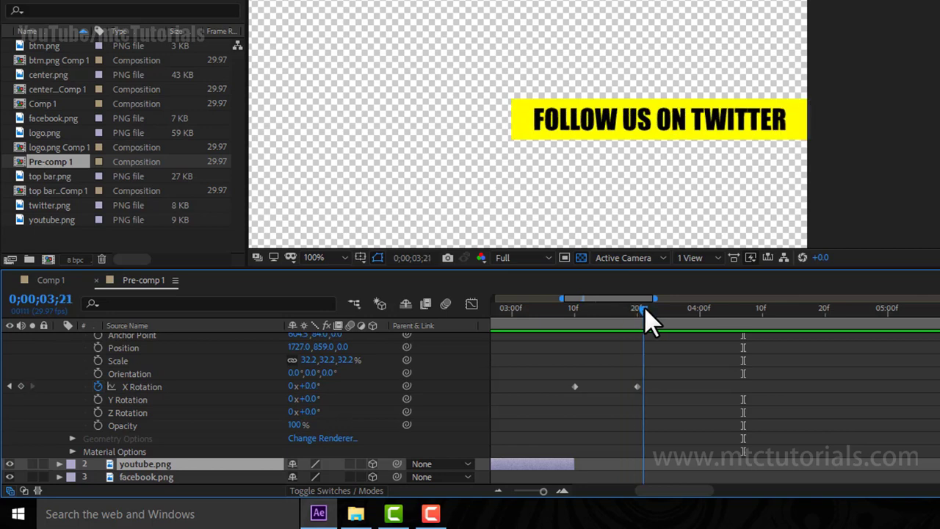
{"action": "left_click", "coordinate": [524, 309]}
{"action": "left_click_drag", "start_coordinate": [555, 316], "coordinate": [518, 316]}
{"action": "key", "text": "space"}
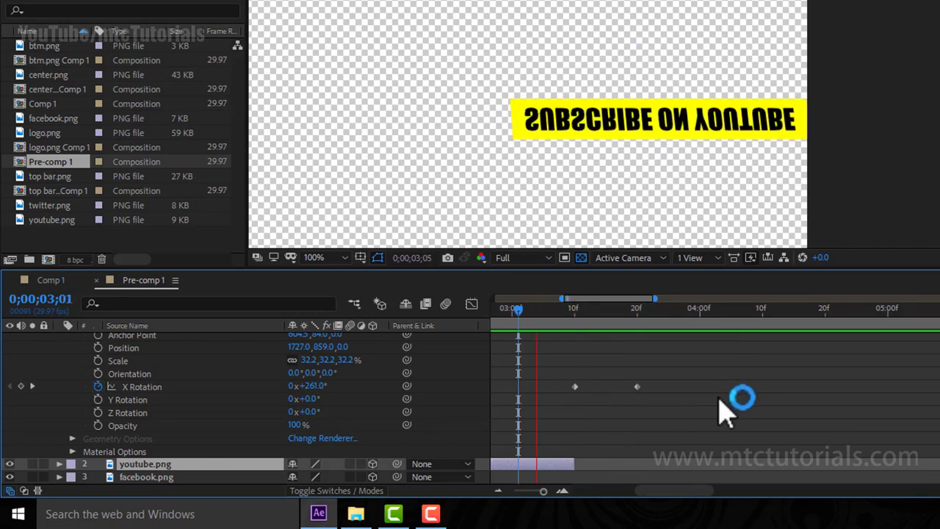
{"action": "key", "text": "space"}
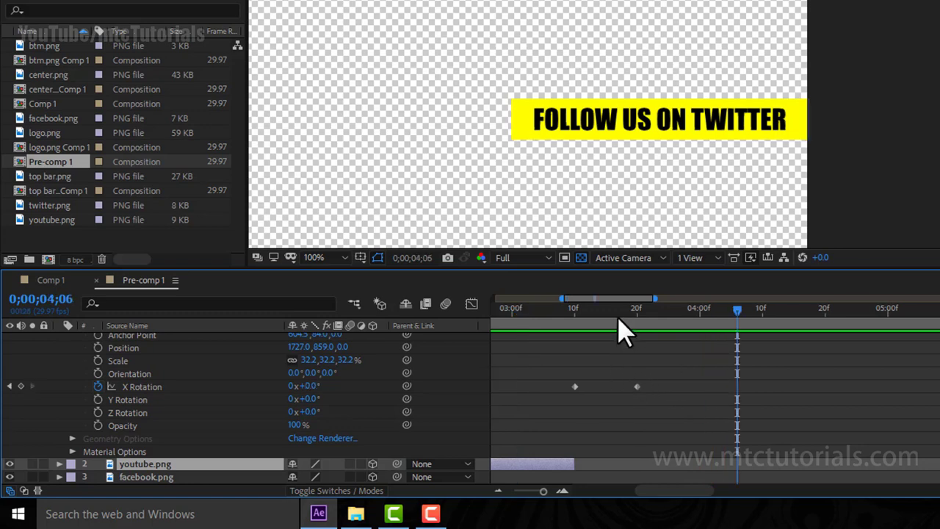
Delete the twitter.png layer's X Rotation keyframe at 0;00;03;20
{"action": "left_click_drag", "start_coordinate": [606, 313], "coordinate": [575, 316]}
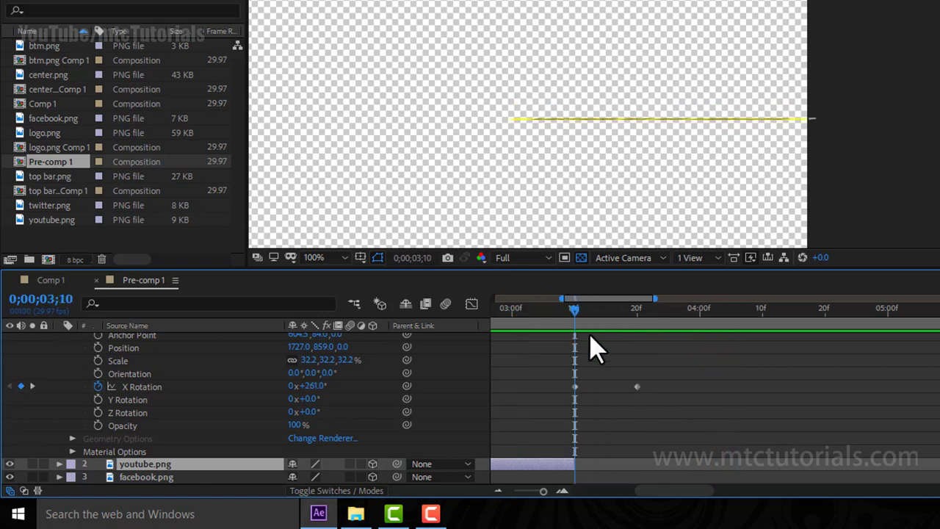
{"action": "left_click", "coordinate": [635, 308]}
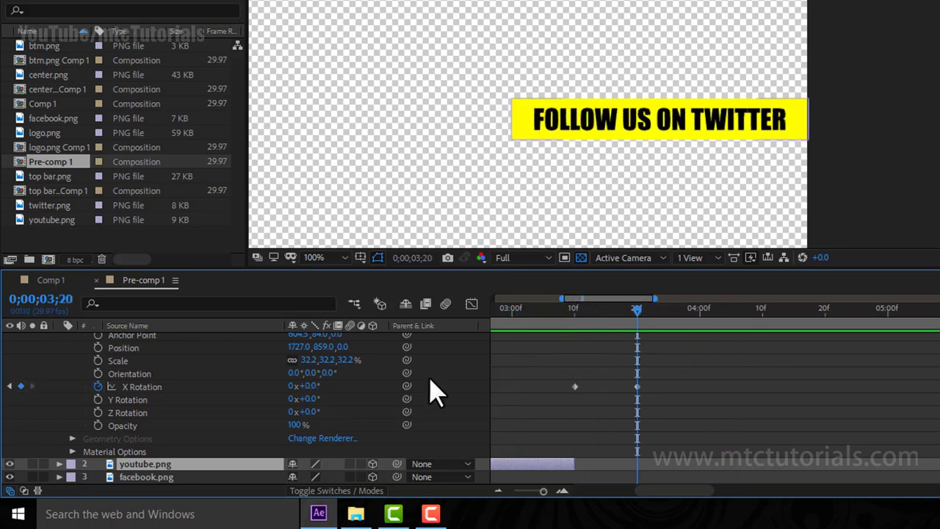
{"action": "left_click", "coordinate": [575, 317]}
{"action": "left_click", "coordinate": [637, 387]}
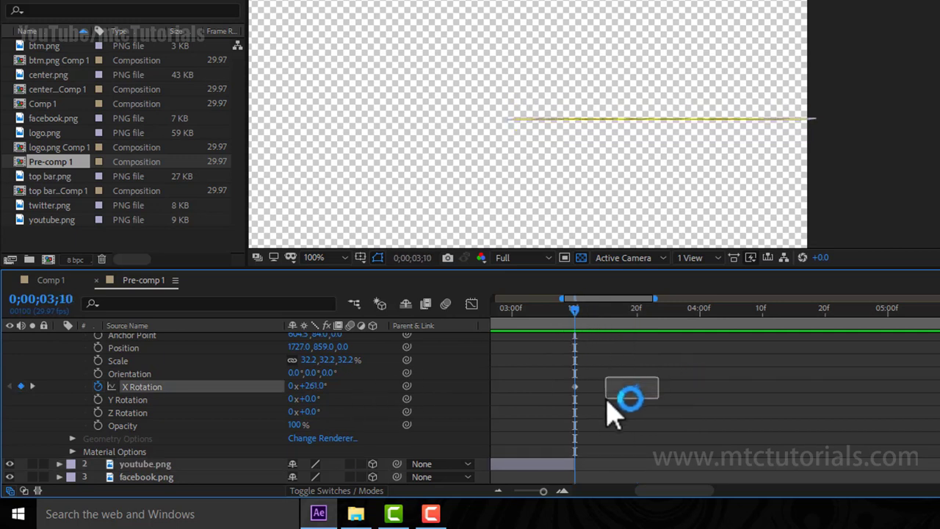
{"action": "key", "text": "Delete"}
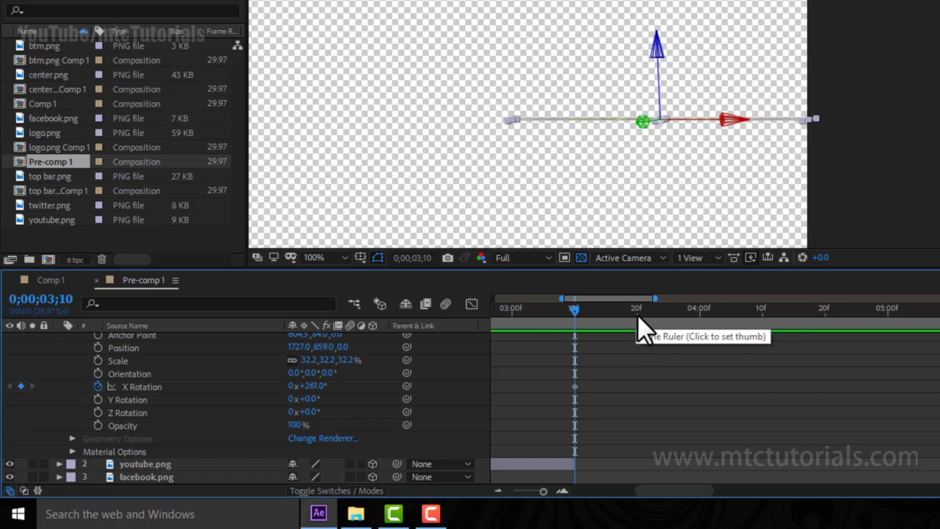
Set the twitter.png layer's X Rotation keyframe at 0;00;03;10 to -90°
{"action": "left_click", "coordinate": [636, 314]}
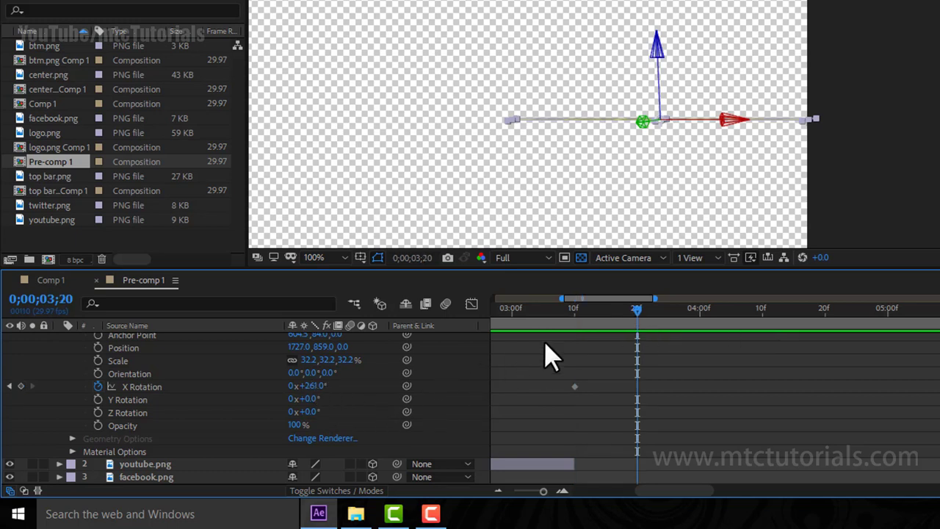
{"action": "left_click", "coordinate": [575, 311]}
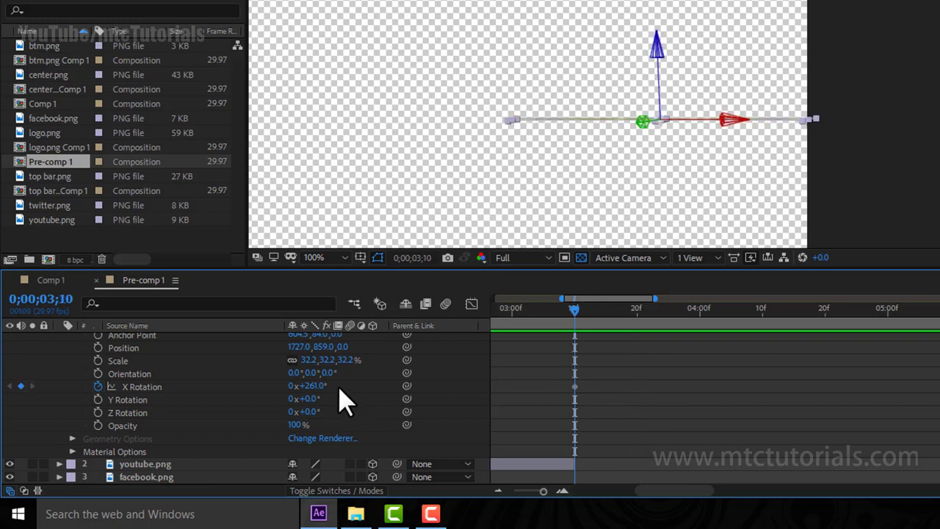
{"action": "left_click_drag", "start_coordinate": [320, 387], "coordinate": [390, 386]}
{"action": "left_click", "coordinate": [316, 387]}
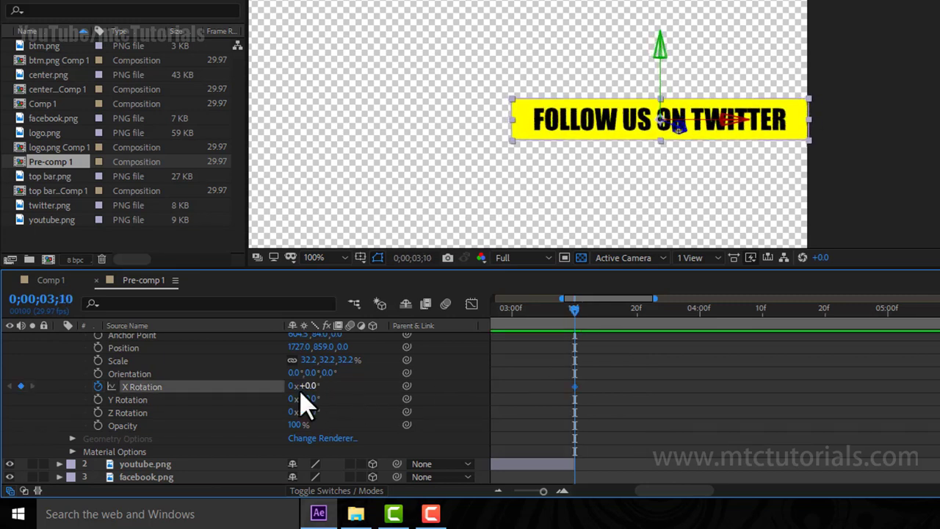
{"action": "type", "text": "-27"}
{"action": "key", "text": "Return"}
{"action": "left_click_drag", "start_coordinate": [287, 385], "coordinate": [242, 385]}
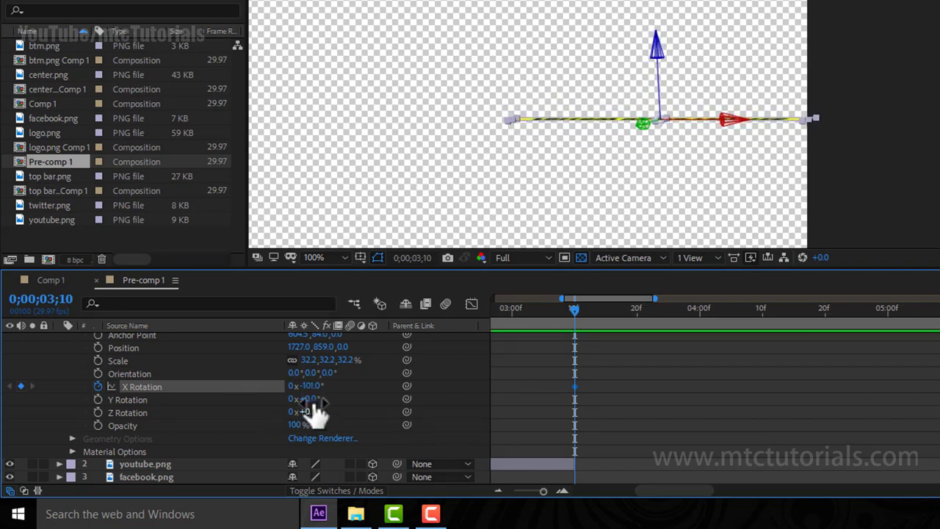
{"action": "key", "text": "Return"}
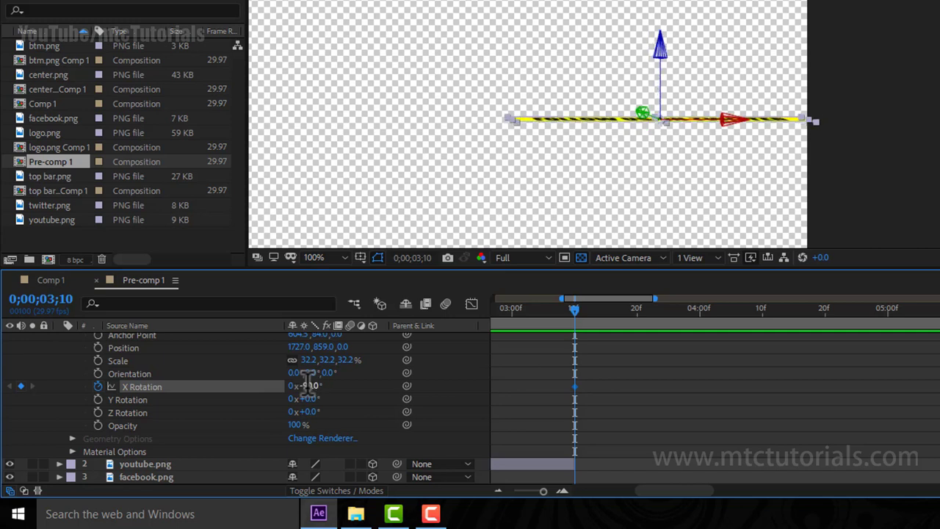
{"action": "left_click", "coordinate": [315, 386]}
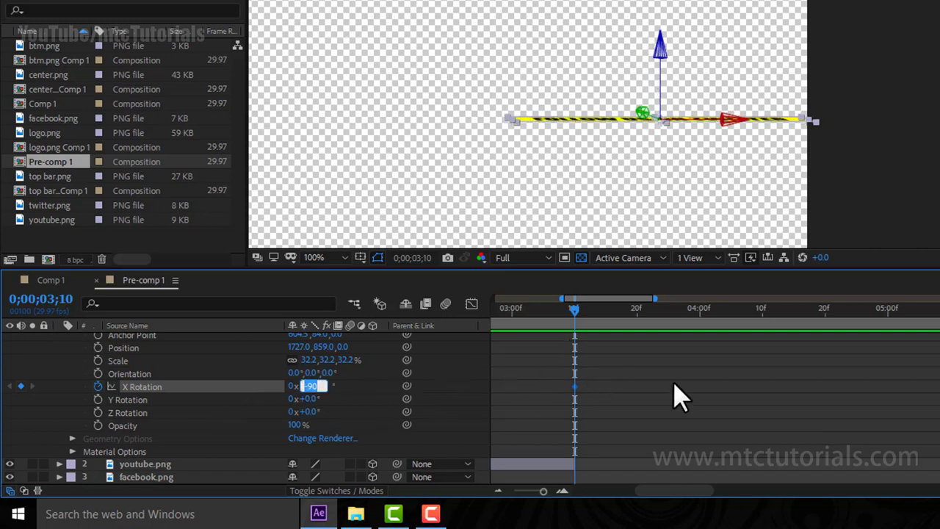
Keyframe the twitter.png layer's X Rotation to 0° at 0;00;03;20
{"action": "left_click", "coordinate": [636, 316]}
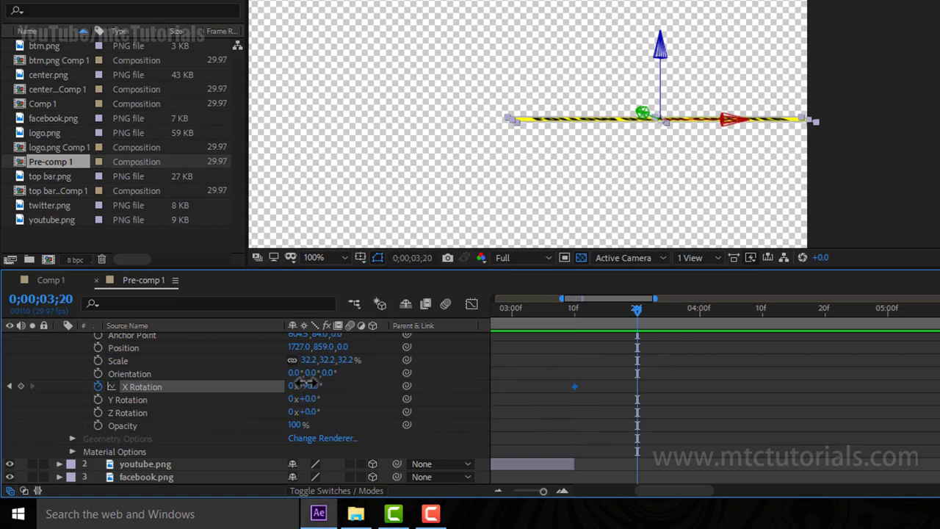
{"action": "left_click", "coordinate": [307, 385]}
{"action": "type", "text": "0"}
{"action": "key", "text": "Return"}
Play back the YouTube-to-Twitter banner flip from about 0;00;02;28 to check the new rotation direction
{"action": "left_click_drag", "start_coordinate": [563, 316], "coordinate": [499, 317]}
{"action": "key", "text": "space"}
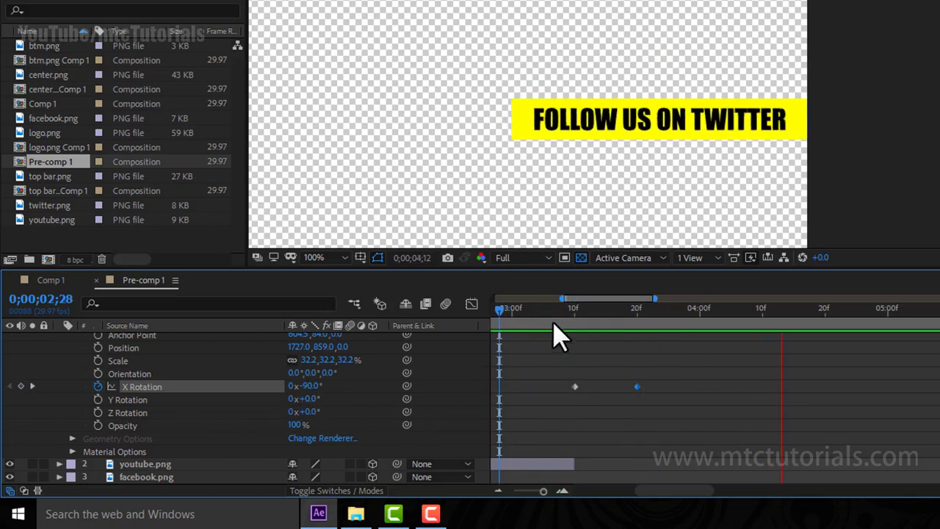
{"action": "key", "text": "space"}
{"action": "key", "text": "space"}
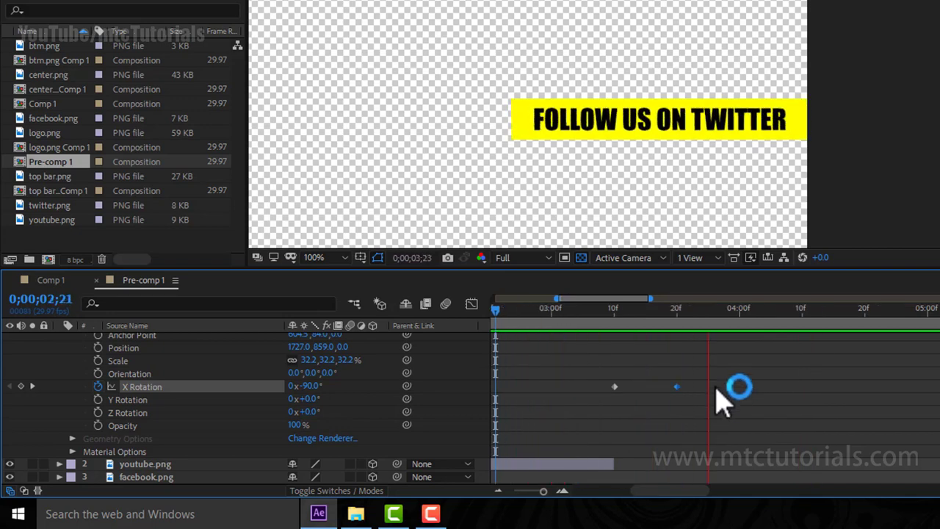
{"action": "key", "text": "space"}
Apply Easy Ease to both X Rotation keyframes of the twitter.png layer
{"action": "scroll", "coordinate": [698, 416], "scroll_direction": "up", "scroll_amount": 2}
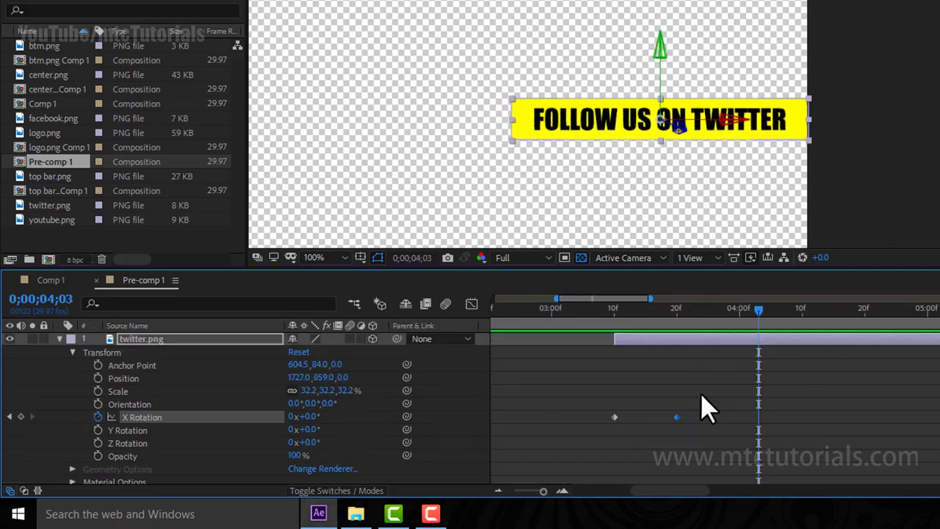
{"action": "left_click_drag", "start_coordinate": [701, 393], "coordinate": [602, 433]}
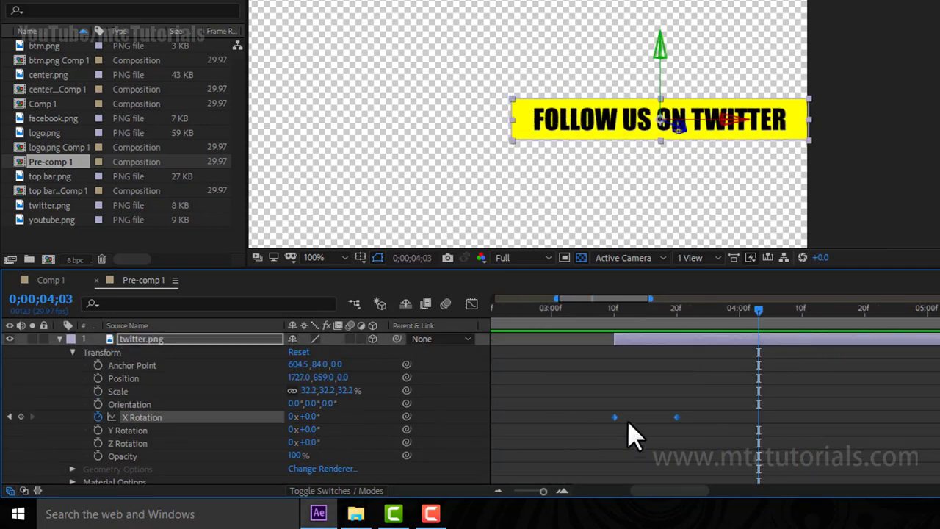
{"action": "right_click", "coordinate": [677, 417]}
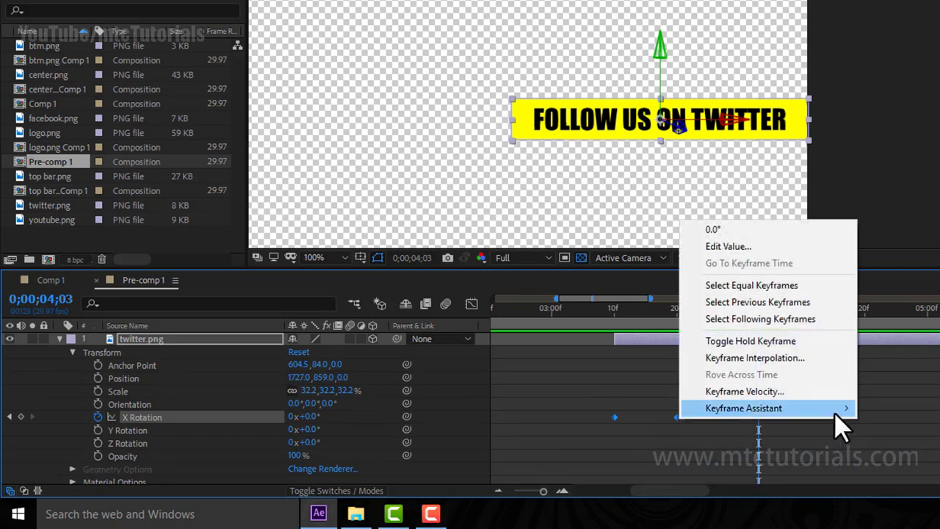
{"action": "mouse_move", "coordinate": [836, 416]}
{"action": "left_click", "coordinate": [892, 306]}
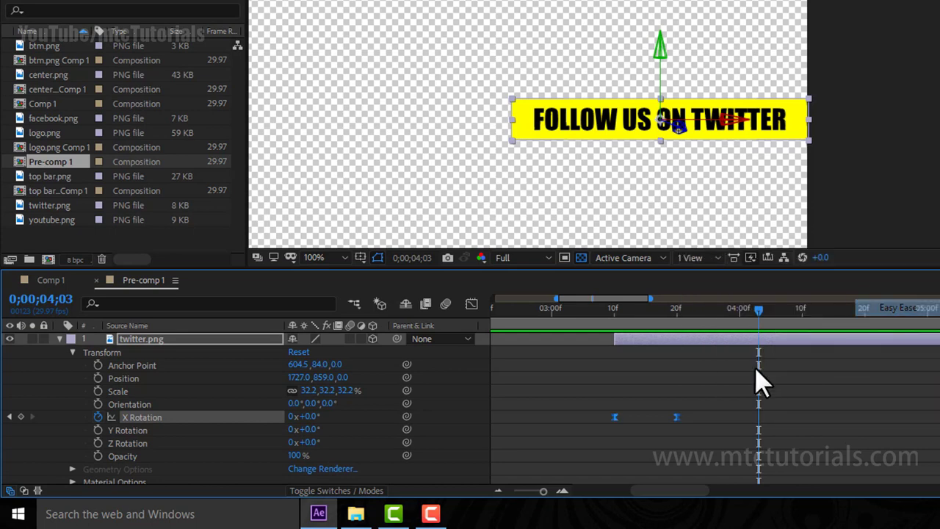
Set the incoming velocity influence of the two eased X Rotation keyframes to 100%
{"action": "right_click", "coordinate": [675, 416]}
{"action": "left_click", "coordinate": [725, 379]}
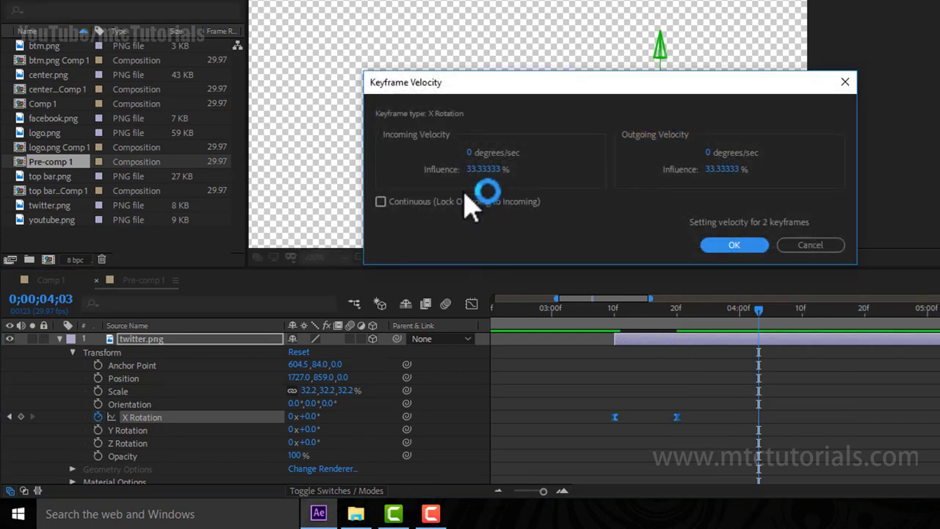
{"action": "type", "text": "100"}
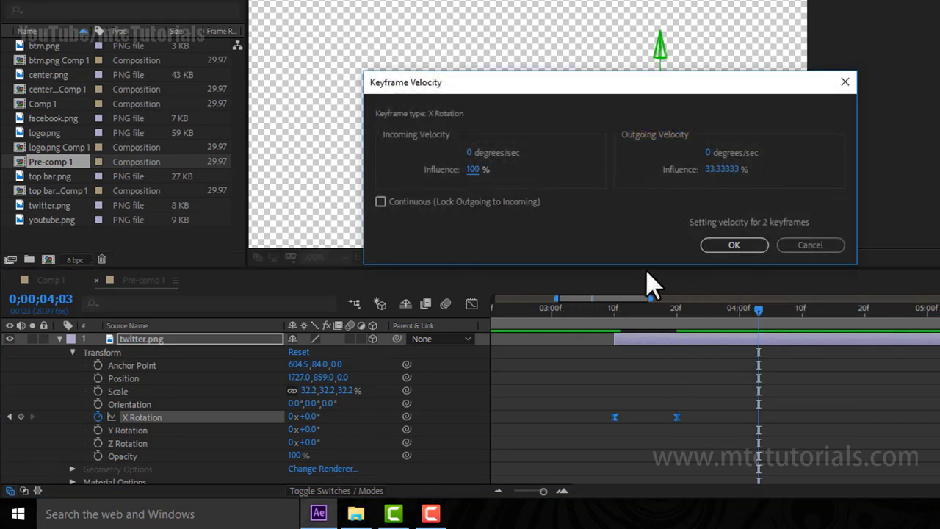
{"action": "left_click", "coordinate": [727, 247]}
Play back the eased YouTube-to-Twitter banner flip from about 0;00;02;16
{"action": "left_click", "coordinate": [497, 490]}
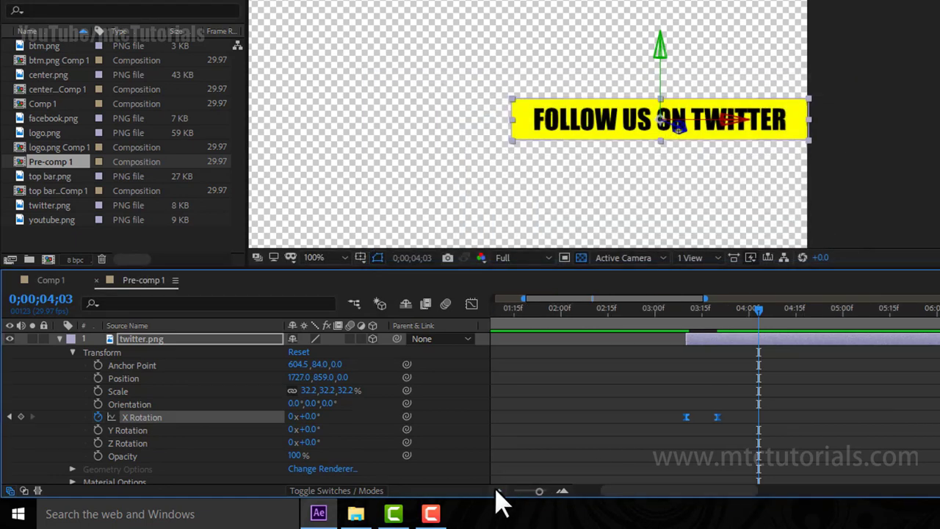
{"action": "left_click_drag", "start_coordinate": [651, 309], "coordinate": [612, 409]}
{"action": "key", "text": "space"}
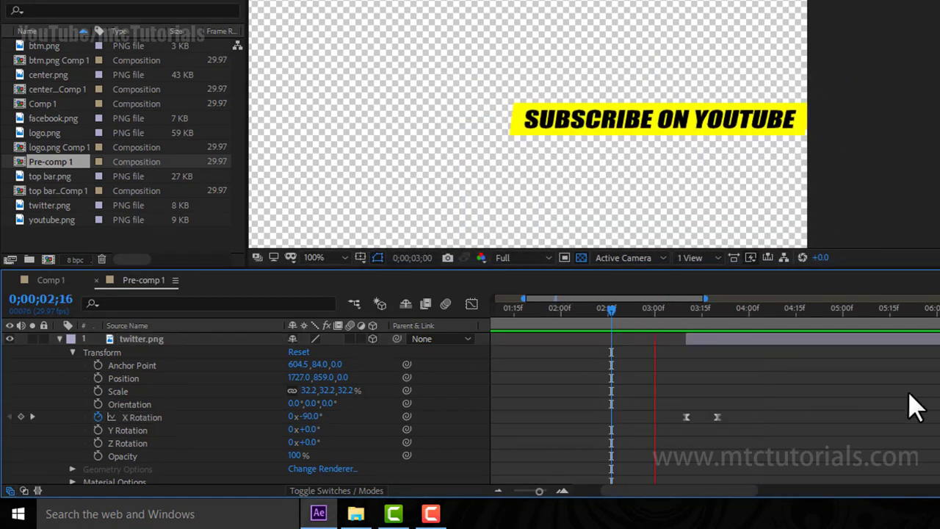
{"action": "key", "text": "space"}
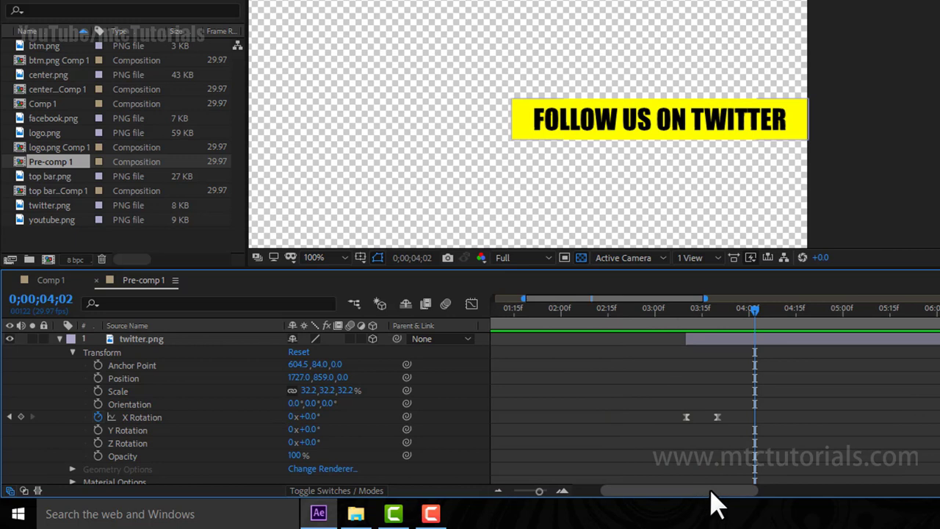
Add an X Rotation keyframe holding 0° on the twitter.png layer at 0;00;07;00, shortly before the layer ends
{"action": "left_click_drag", "start_coordinate": [712, 491], "coordinate": [760, 491]}
{"action": "left_click", "coordinate": [783, 309]}
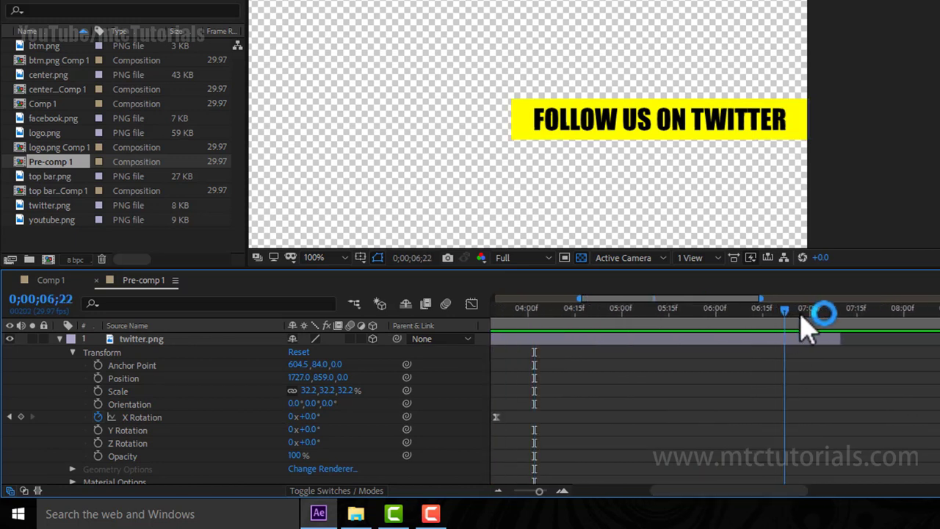
{"action": "left_click", "coordinate": [800, 312]}
{"action": "left_click_drag", "start_coordinate": [780, 491], "coordinate": [767, 493]}
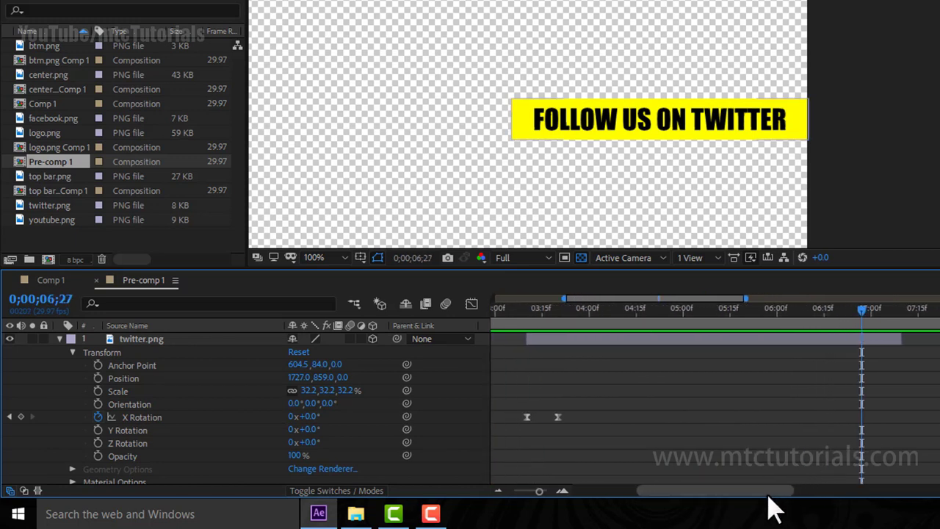
{"action": "left_click_drag", "start_coordinate": [863, 316], "coordinate": [869, 314]}
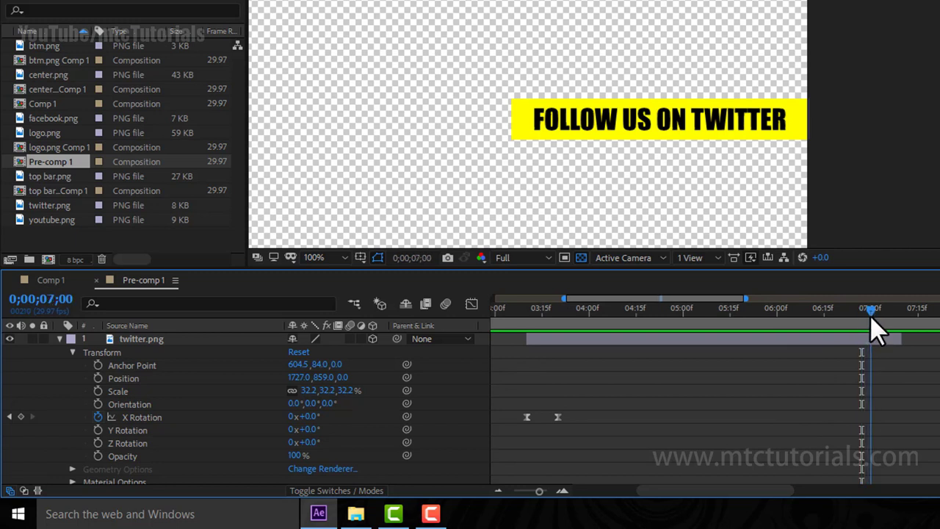
{"action": "left_click", "coordinate": [21, 416]}
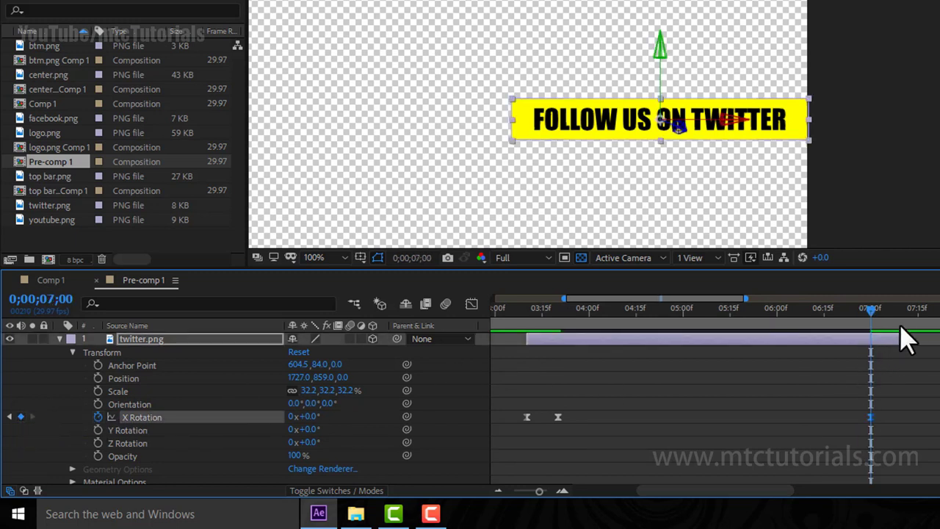
Keyframe the twitter.png layer's X Rotation to one full revolution (1x+0.0°) at 0;00;07;09
{"action": "left_click_drag", "start_coordinate": [897, 309], "coordinate": [899, 311]}
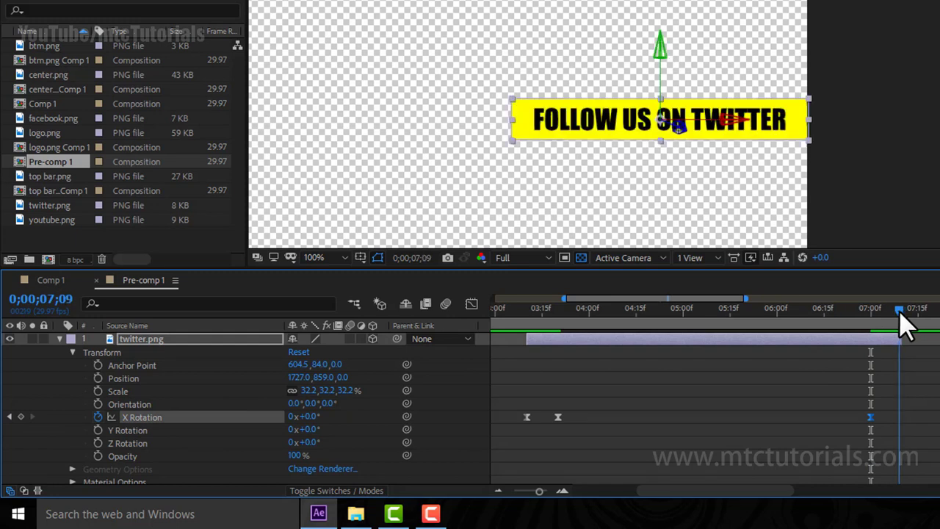
{"action": "left_click", "coordinate": [294, 416]}
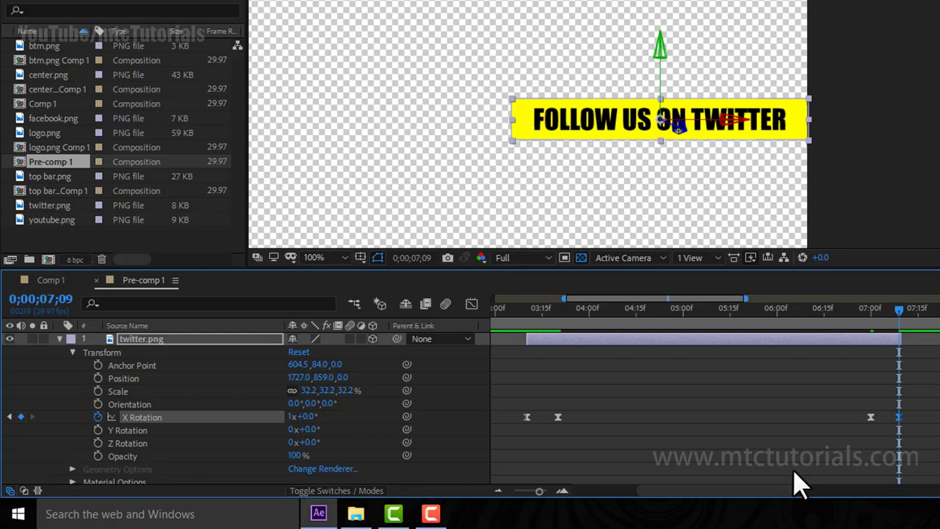
Set the incoming velocity influence of the X Rotation keyframes at 0;00;07;00 and 0;00;07;09 to 100%
{"action": "left_click_drag", "start_coordinate": [851, 395], "coordinate": [928, 432]}
{"action": "right_click", "coordinate": [871, 417]}
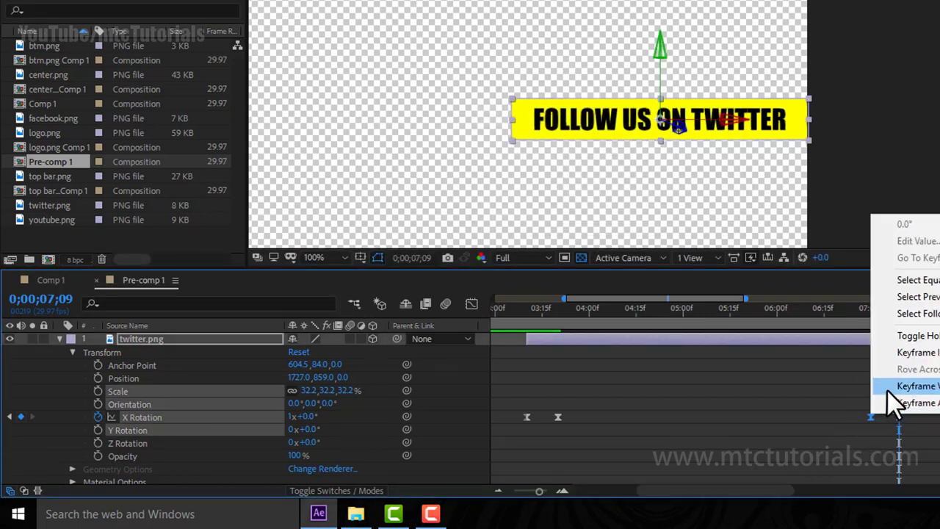
{"action": "left_click", "coordinate": [893, 387]}
{"action": "left_click_drag", "start_coordinate": [482, 169], "coordinate": [600, 169]}
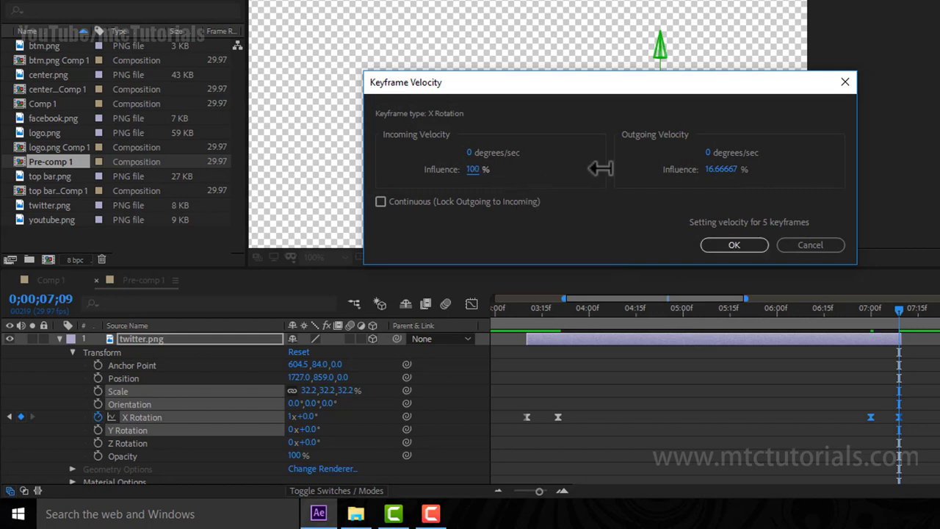
{"action": "left_click", "coordinate": [735, 246]}
Preview the Twitter banner's exit rotation by playing from about 0;00;06;25 and scrubbing through its last two keyframes
{"action": "left_click_drag", "start_coordinate": [865, 313], "coordinate": [898, 322]}
{"action": "key", "text": "space"}
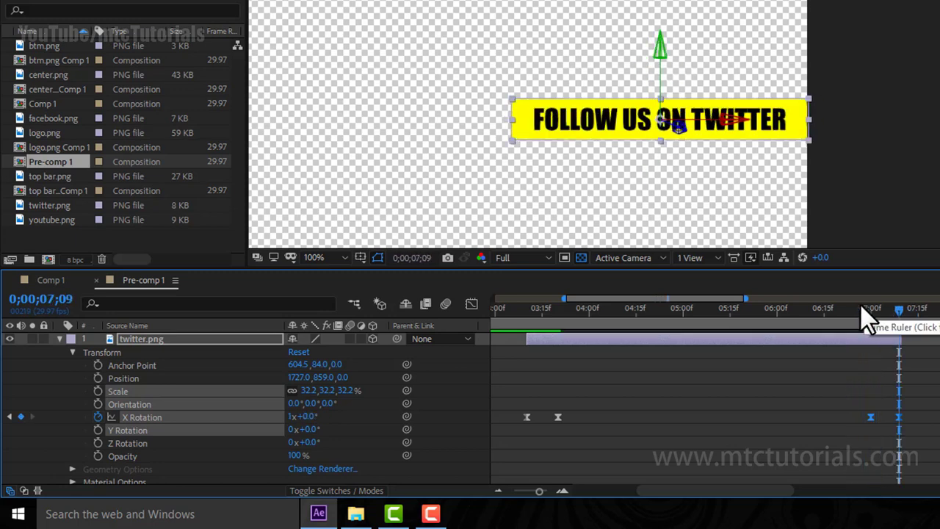
{"action": "left_click", "coordinate": [856, 308]}
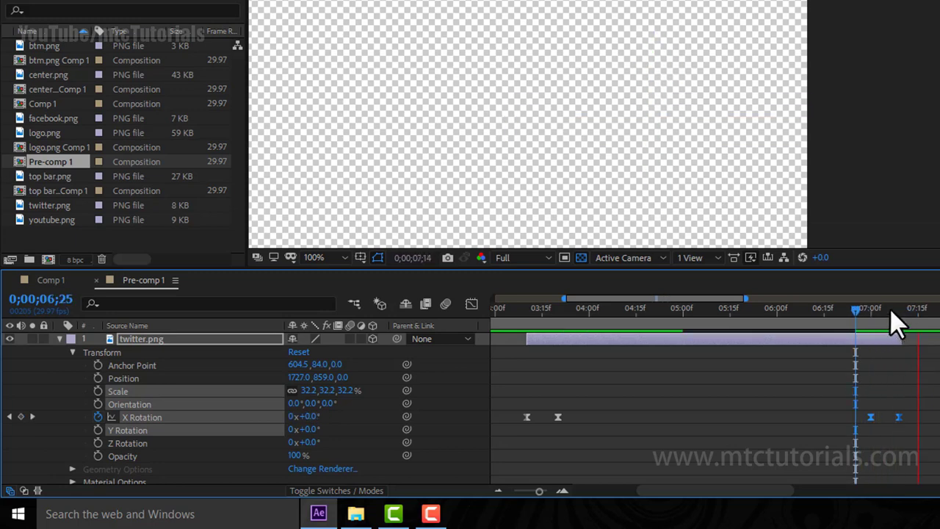
{"action": "left_click_drag", "start_coordinate": [886, 309], "coordinate": [875, 324]}
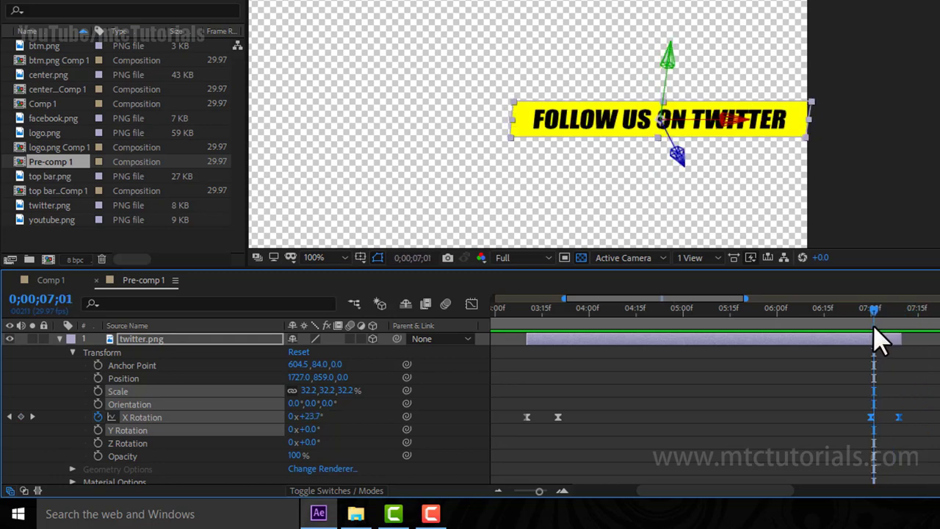
Set the twitter.png layer's X Rotation to 85° at 0;00;07;09 and preview the flip-out from about 0;00;06;25
{"action": "left_click", "coordinate": [898, 316]}
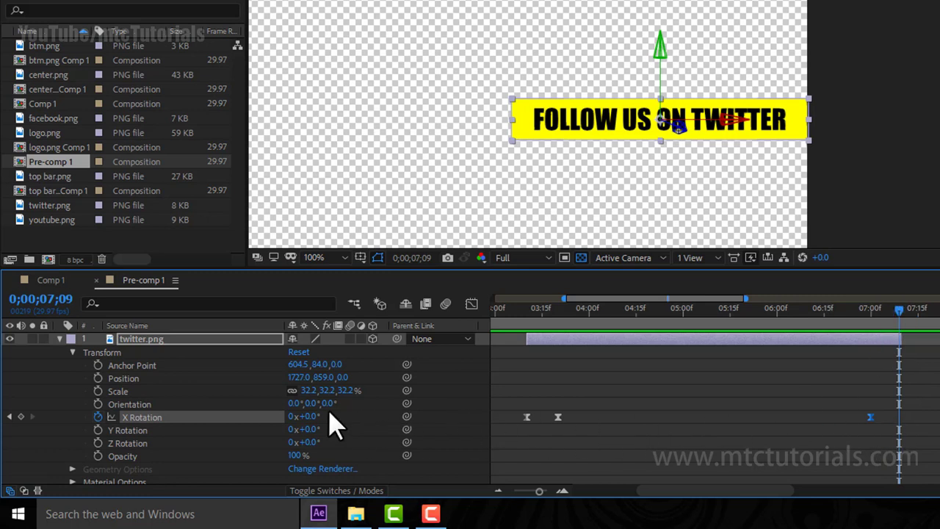
{"action": "left_click_drag", "start_coordinate": [312, 417], "coordinate": [382, 421]}
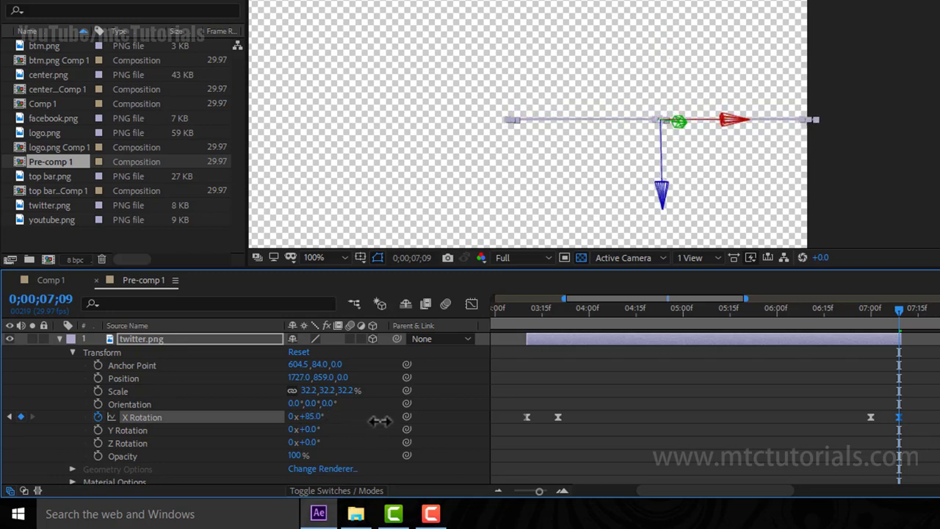
{"action": "left_click", "coordinate": [856, 310]}
{"action": "key", "text": "space"}
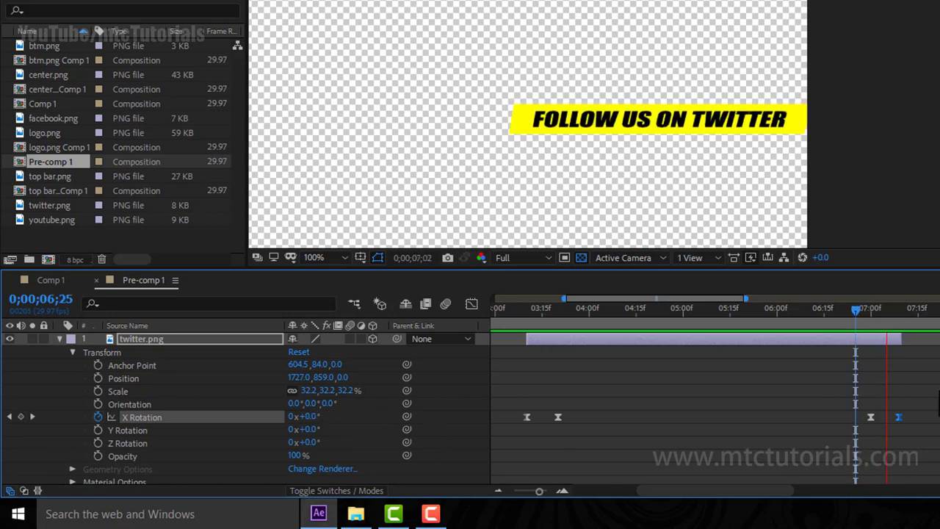
{"action": "key", "text": "space"}
{"action": "mouse_move", "coordinate": [896, 321]}
{"action": "left_mouse_down"}
{"action": "mouse_move", "coordinate": [872, 323]}
{"action": "mouse_move", "coordinate": [900, 328]}
{"action": "left_mouse_up"}
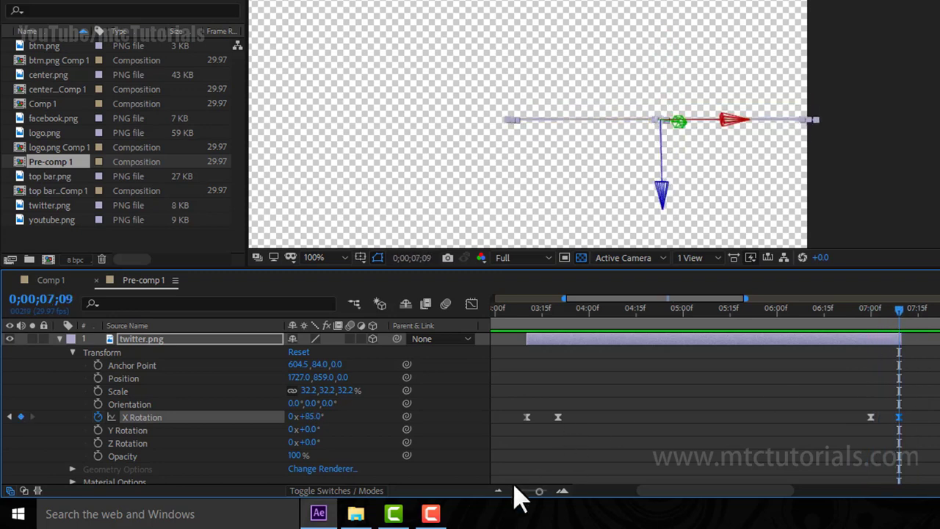
Move the twitter.png X Rotation keyframe from 0;00;07;00 to 0;00;07;03 and collapse the layer's properties
{"action": "left_click_drag", "start_coordinate": [871, 417], "coordinate": [879, 419]}
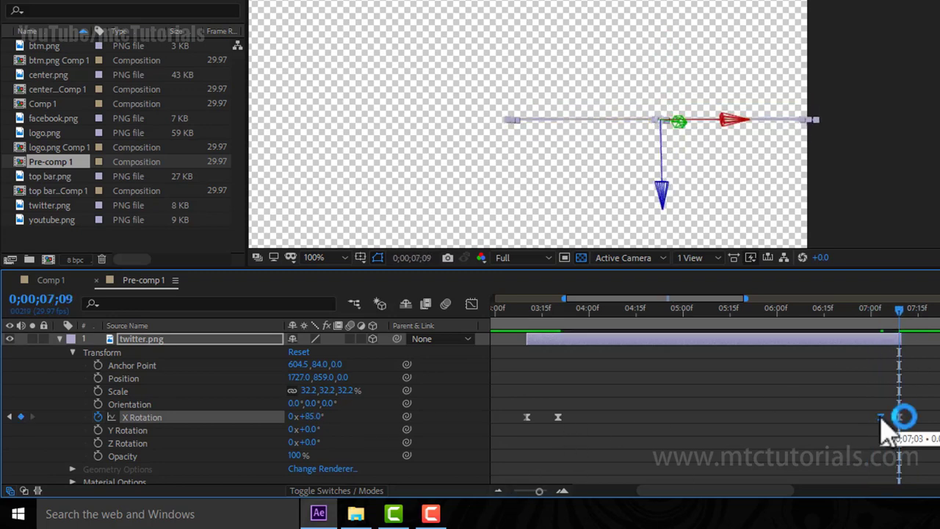
{"action": "left_click", "coordinate": [857, 427]}
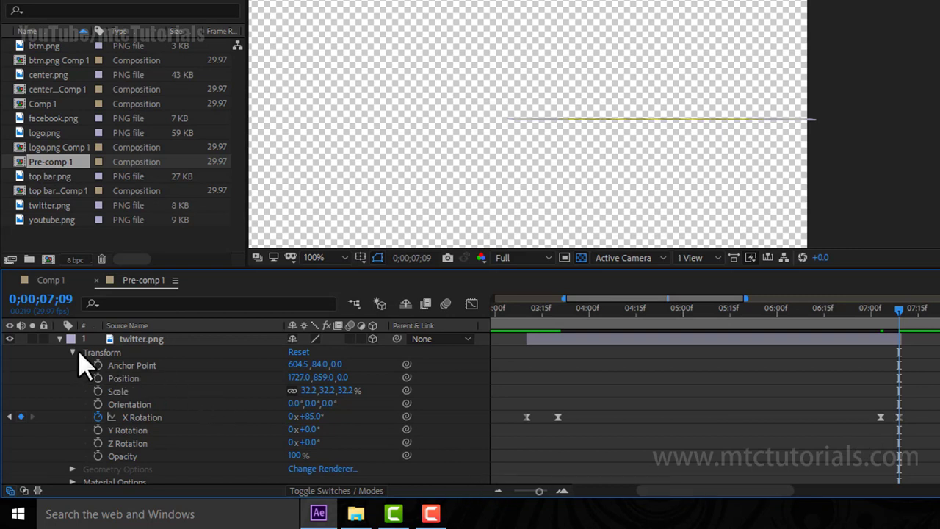
{"action": "left_click", "coordinate": [60, 338]}
Place facebook.png at the top of the layer stack and align its start to 0;00;07;09, where the Twitter banner flips out
{"action": "left_click_drag", "start_coordinate": [136, 365], "coordinate": [162, 337]}
{"action": "left_click_drag", "start_coordinate": [938, 340], "coordinate": [916, 338]}
{"action": "left_click", "coordinate": [562, 491]}
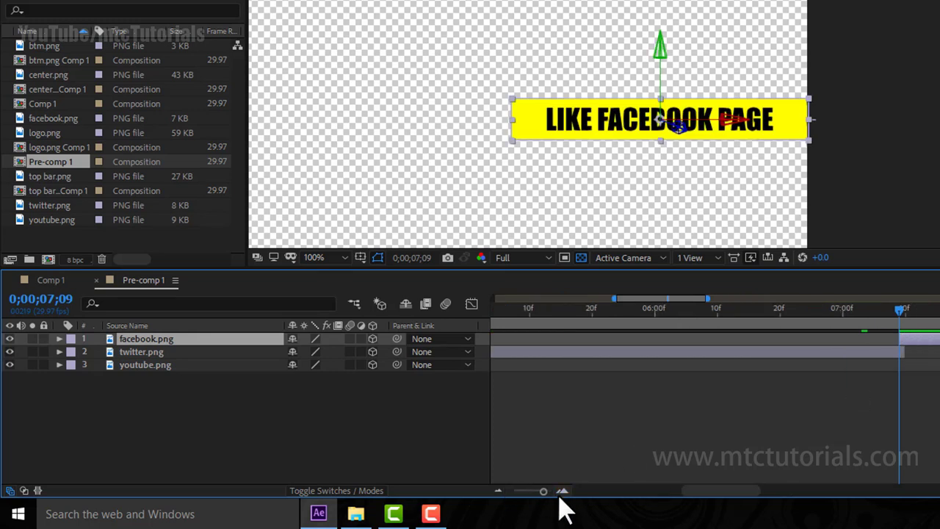
{"action": "left_click", "coordinate": [60, 351]}
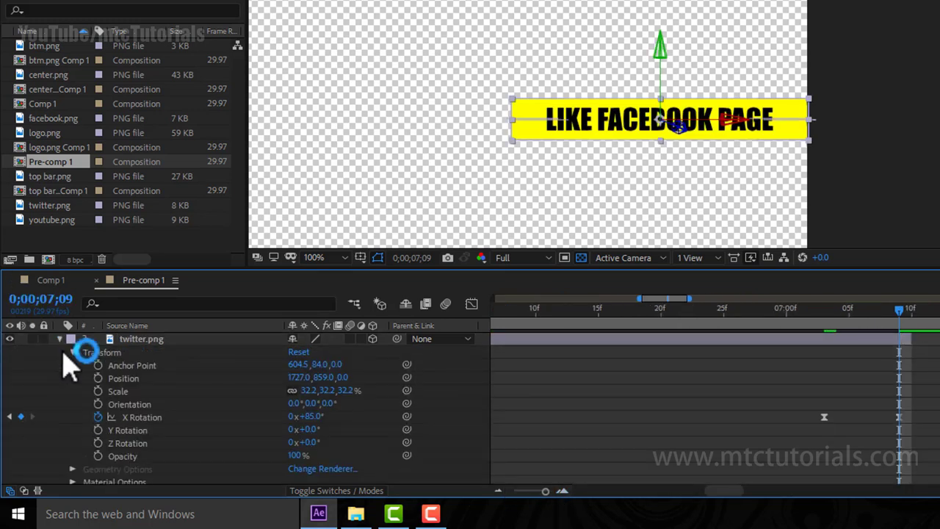
{"action": "scroll", "coordinate": [824, 417], "scroll_direction": "up", "scroll_amount": 1}
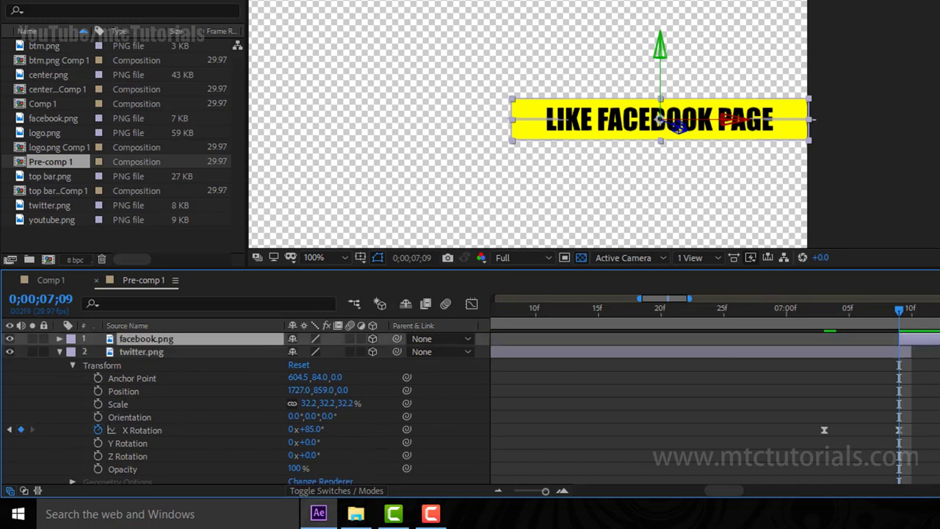
Start X Rotation keyframing on the facebook.png layer at 0;00;07;09 with a value of -97°
{"action": "left_click", "coordinate": [59, 338]}
{"action": "left_click", "coordinate": [72, 353]}
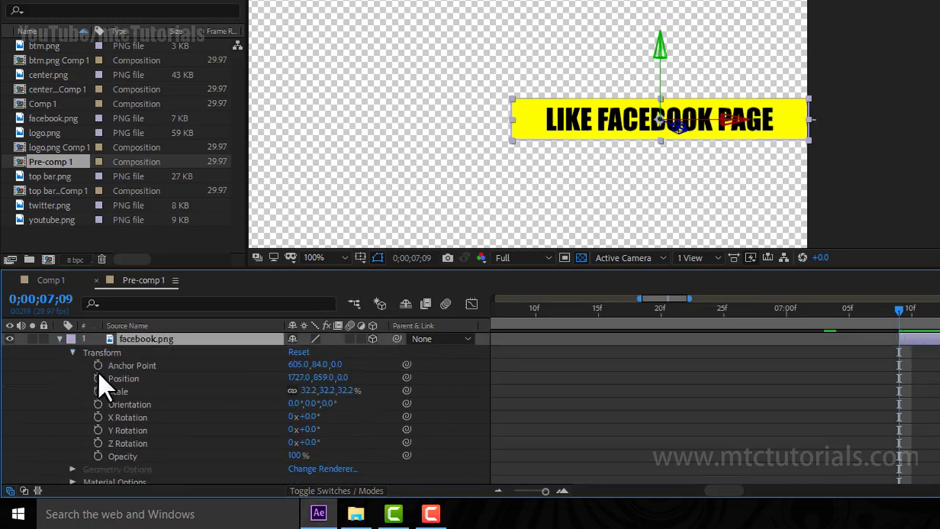
{"action": "left_click", "coordinate": [98, 416]}
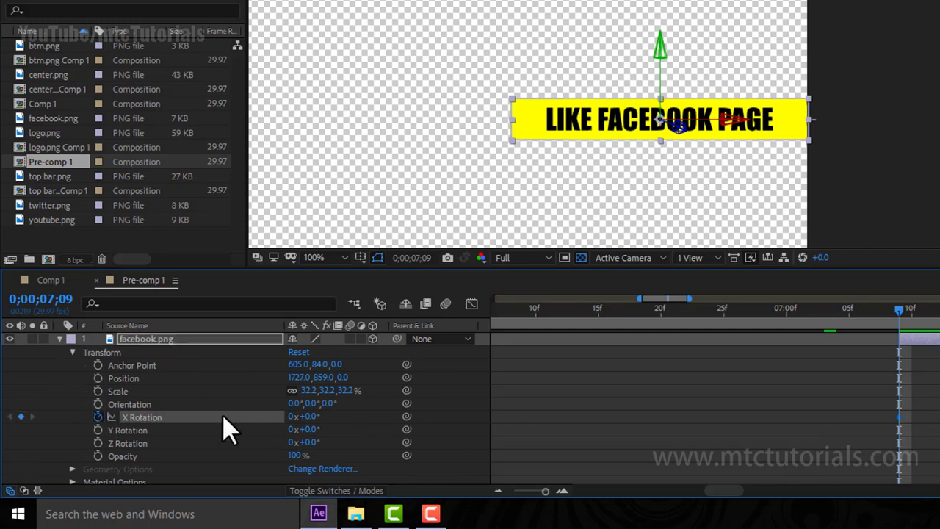
{"action": "left_click_drag", "start_coordinate": [315, 419], "coordinate": [244, 422]}
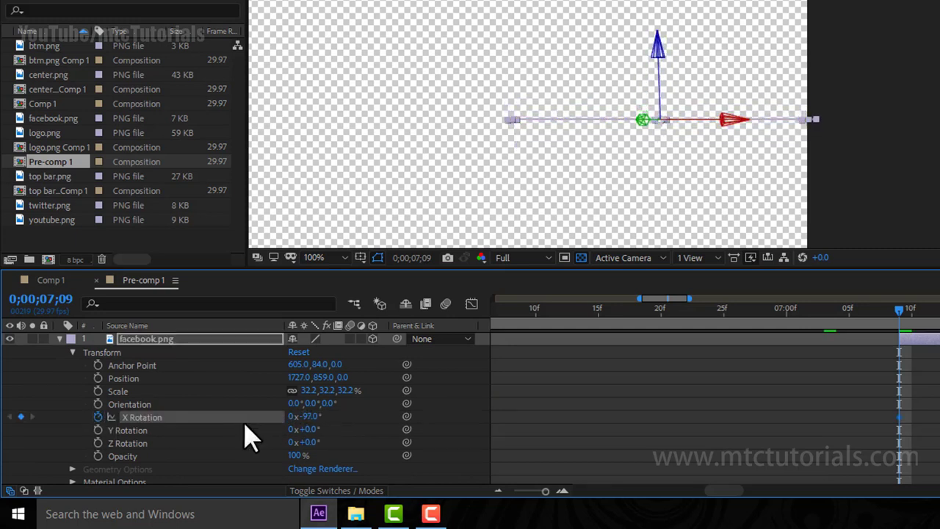
Keyframe the facebook.png layer's X Rotation to 0° five frames on, at 0;00;07;14, and preview the flip-in
{"action": "key", "text": "Page_Down"}
{"action": "key", "text": "Page_Down"}
{"action": "key", "text": "Page_Down"}
{"action": "key", "text": "Page_Down"}
{"action": "key", "text": "Page_Down"}
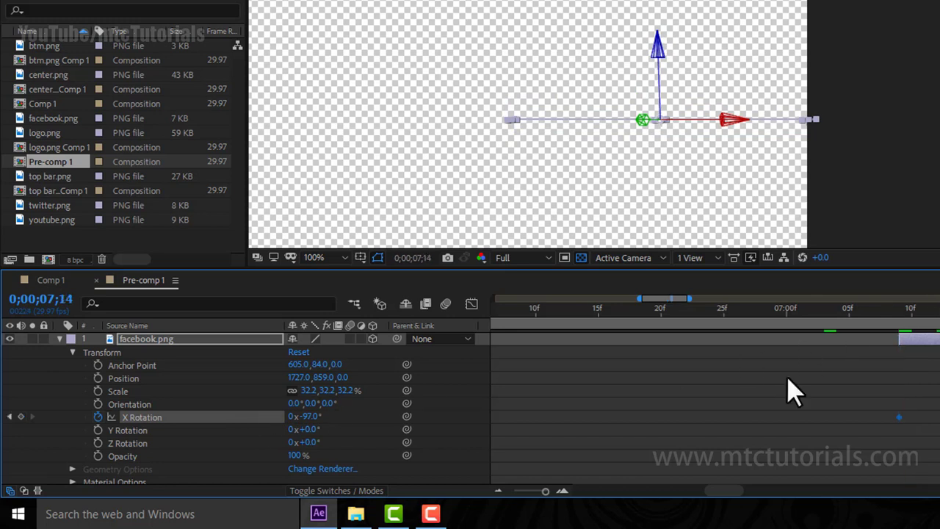
{"action": "left_click_drag", "start_coordinate": [312, 417], "coordinate": [451, 478]}
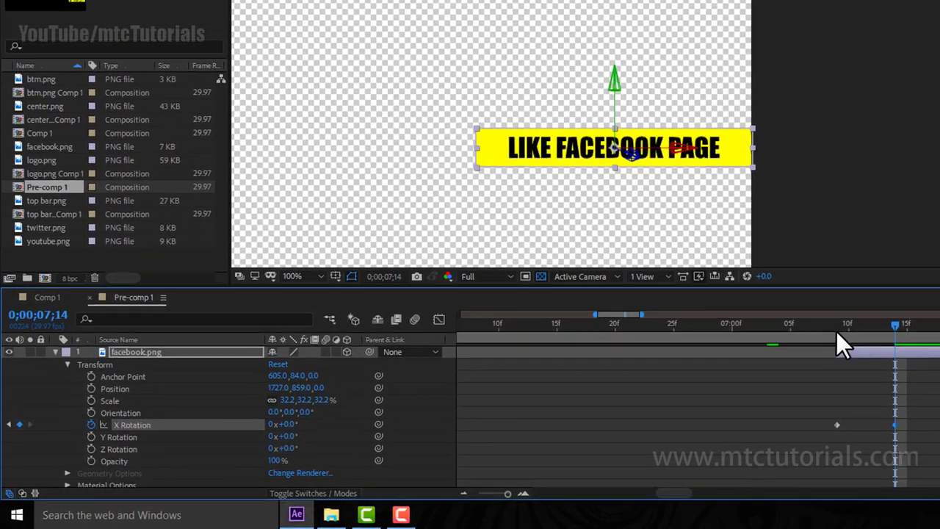
{"action": "left_click_drag", "start_coordinate": [839, 340], "coordinate": [710, 342]}
{"action": "key", "text": "space"}
Apply Easy Ease to both X Rotation keyframes of the facebook.png layer
{"action": "left_click_drag", "start_coordinate": [902, 422], "coordinate": [810, 426]}
{"action": "right_click", "coordinate": [810, 426]}
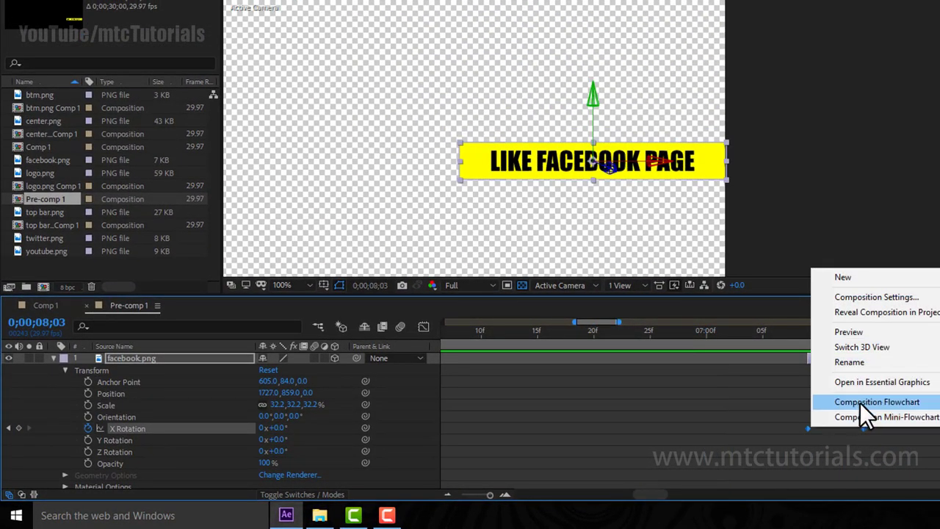
{"action": "right_click", "coordinate": [805, 427]}
{"action": "mouse_move", "coordinate": [863, 417]}
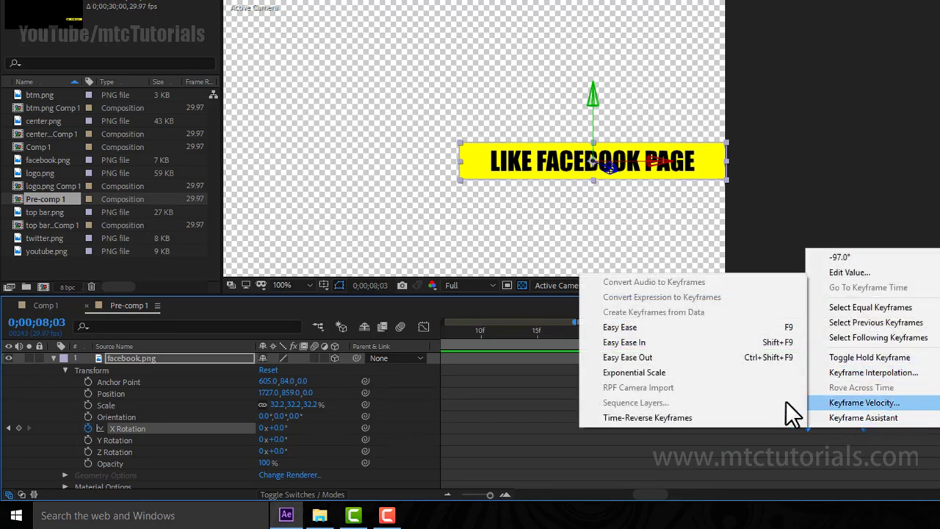
{"action": "left_click", "coordinate": [748, 328]}
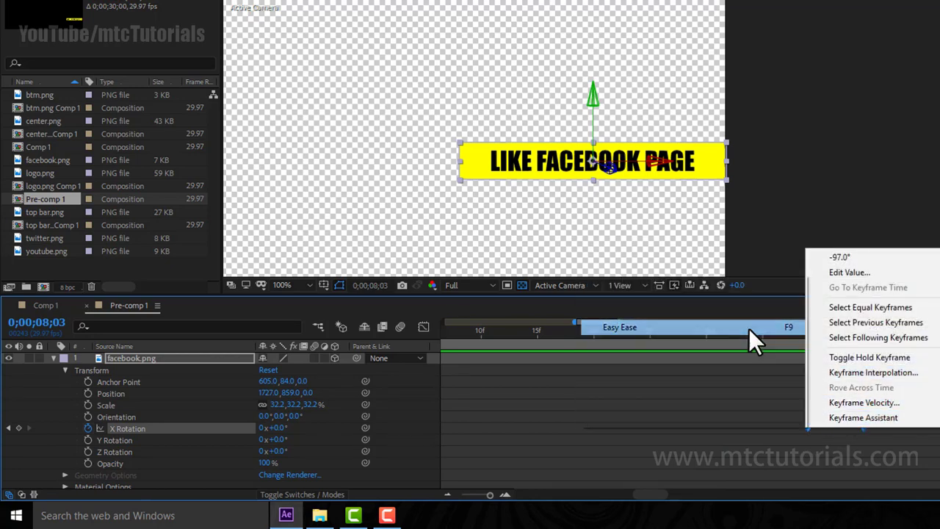
Set the incoming velocity influence of the two facebook.png X Rotation keyframes to 100%
{"action": "left_click", "coordinate": [865, 401]}
{"action": "left_click_drag", "start_coordinate": [450, 209], "coordinate": [602, 212]}
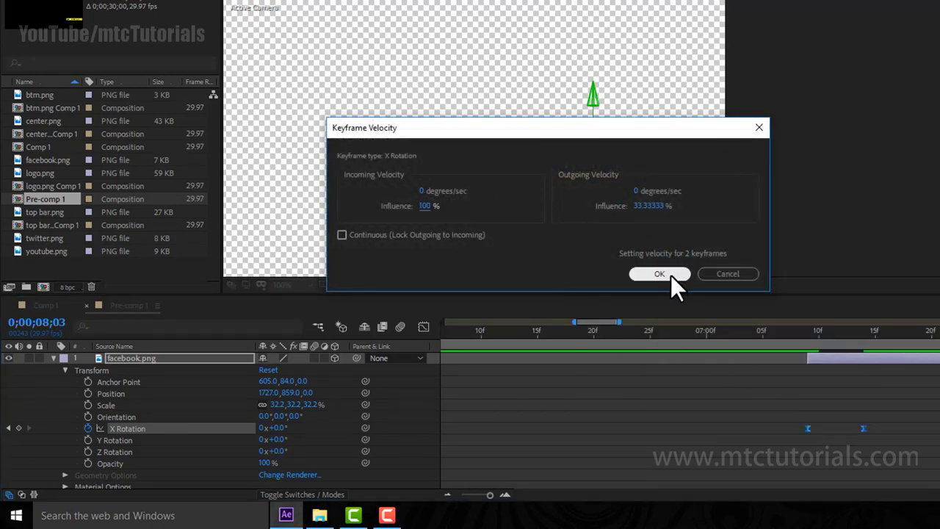
{"action": "left_click", "coordinate": [665, 274]}
Preview the Facebook banner's flip-in from 0;00;07;08, then fit the timeline and collapse the facebook.png and twitter.png properties
{"action": "left_click", "coordinate": [797, 330]}
{"action": "left_click", "coordinate": [771, 390]}
{"action": "key", "text": "space"}
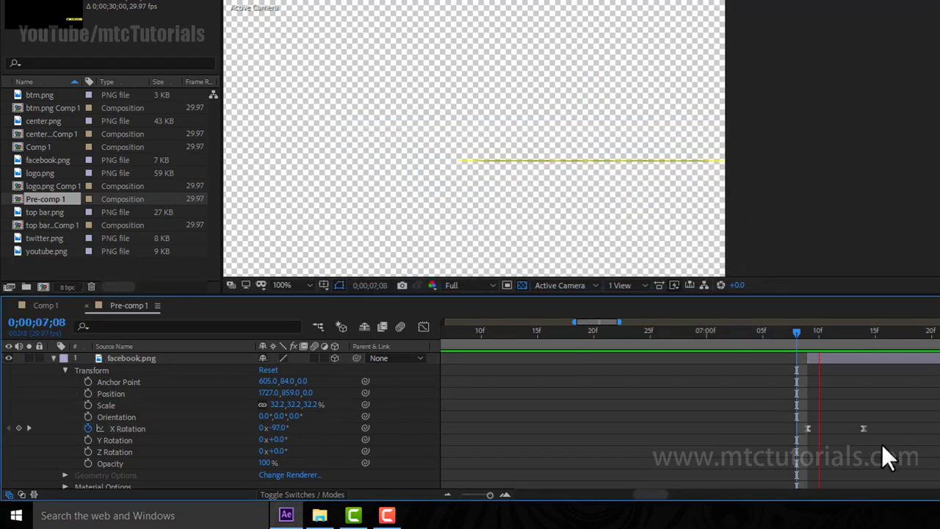
{"action": "left_click_drag", "start_coordinate": [489, 494], "coordinate": [461, 495]}
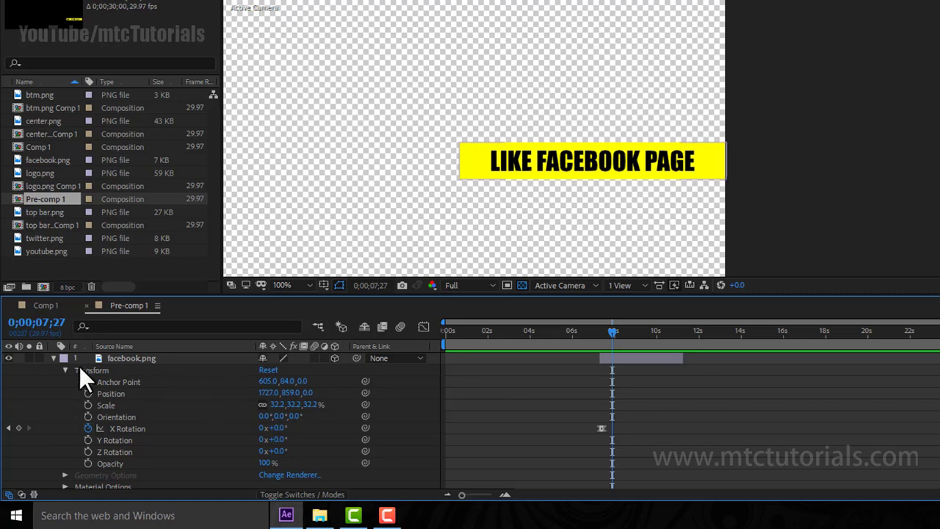
{"action": "left_click", "coordinate": [53, 358]}
{"action": "left_click", "coordinate": [53, 369]}
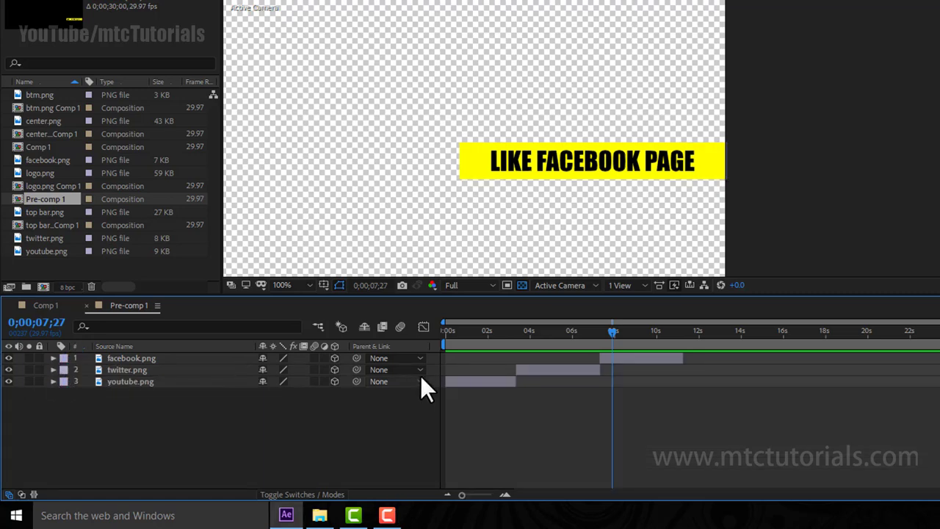
Play Pre-comp 1 from the start to review the three banners' flips, checking the Facebook section and the YouTube opening again
{"action": "key", "text": "Home"}
{"action": "key", "text": "space"}
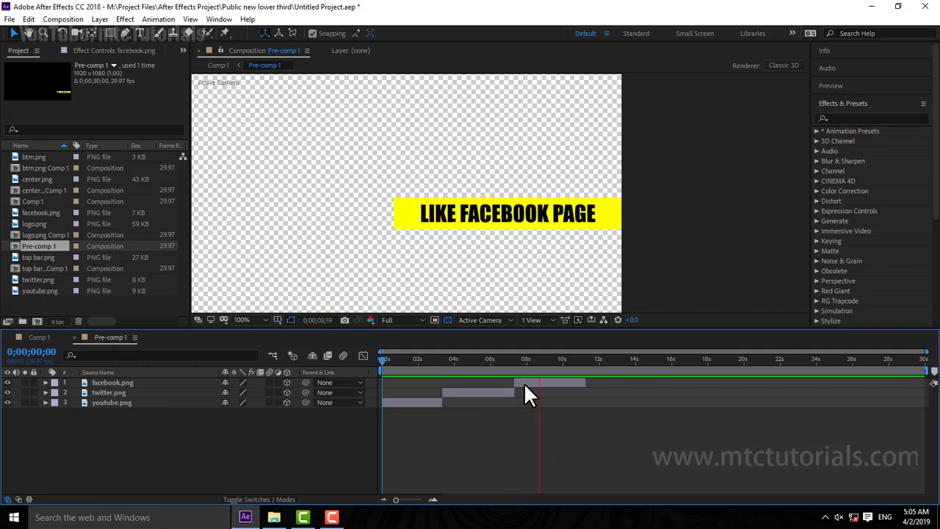
{"action": "left_click", "coordinate": [506, 358]}
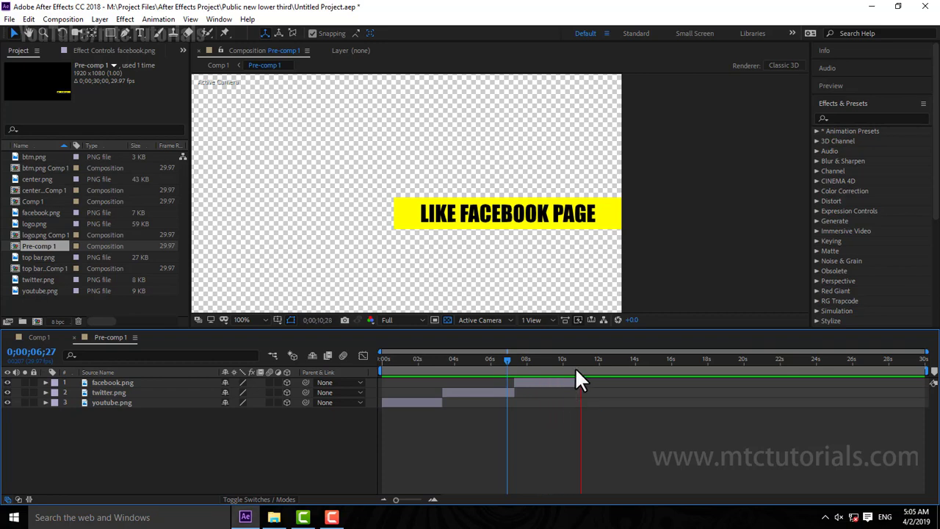
{"action": "left_click", "coordinate": [524, 360]}
{"action": "key", "text": "Home"}
{"action": "key", "text": "space"}
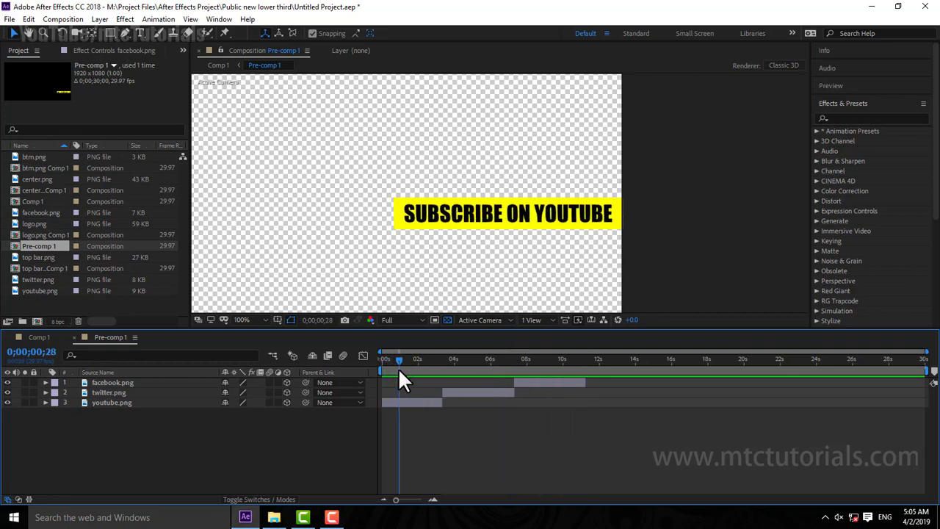
{"action": "key", "text": "space"}
{"action": "key", "text": "space"}
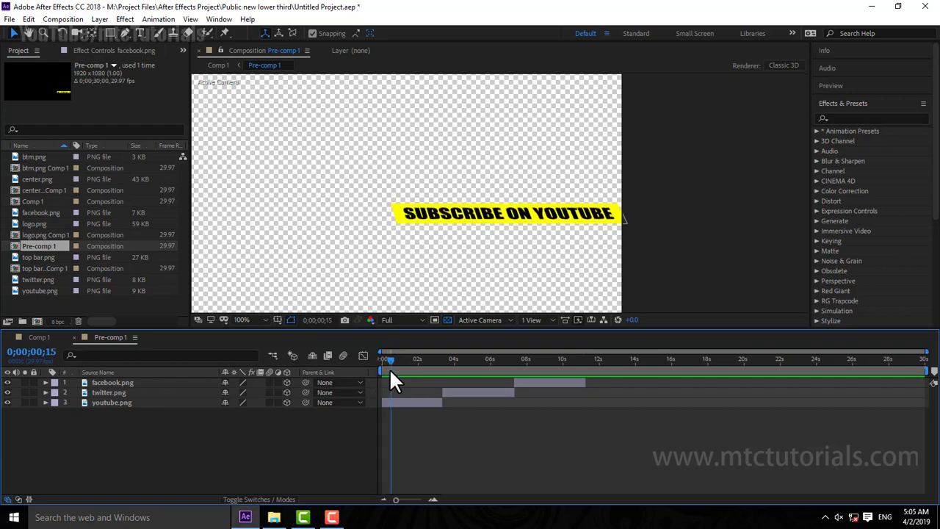
{"action": "key", "text": "space"}
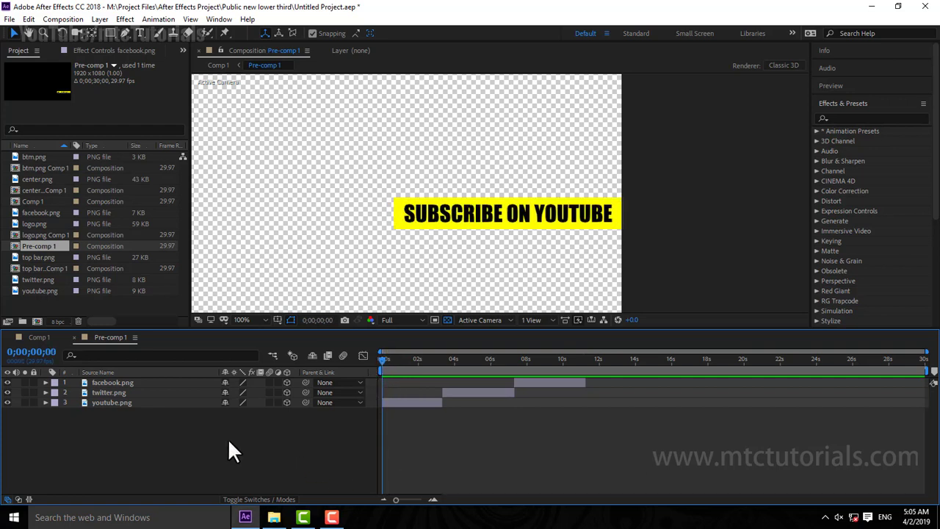
Set the youtube.png layer's first X Rotation keyframe at 0;00;00;00 to 83° and preview the opening flip
{"action": "left_click", "coordinate": [46, 403]}
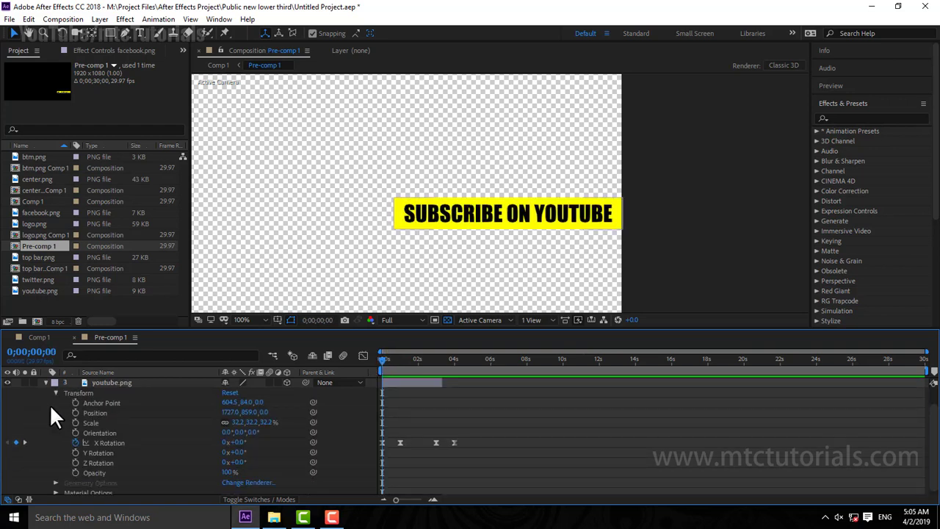
{"action": "left_click", "coordinate": [431, 500]}
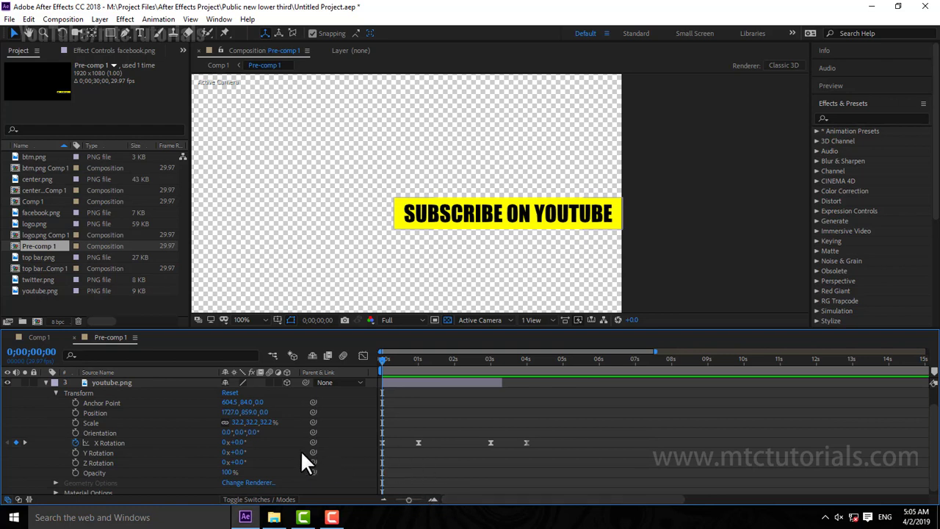
{"action": "left_click_drag", "start_coordinate": [237, 443], "coordinate": [290, 441]}
{"action": "key", "text": "space"}
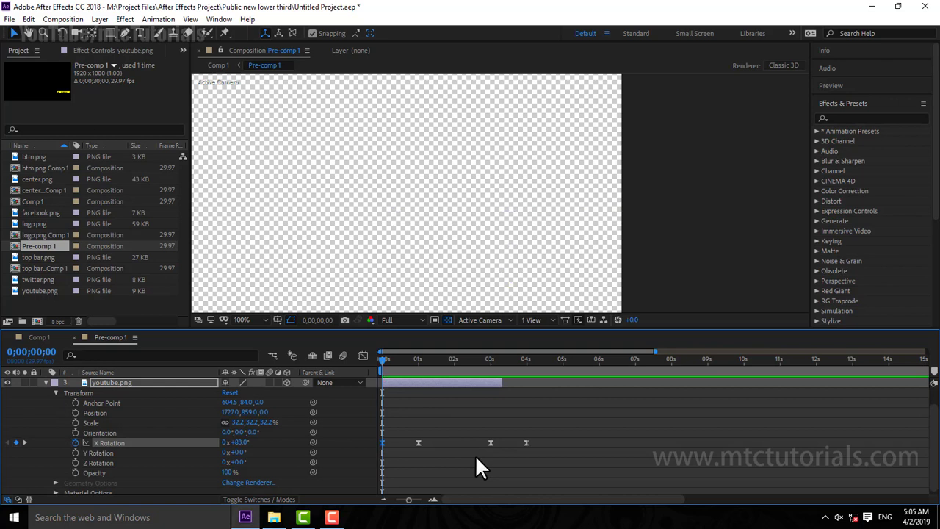
{"action": "key", "text": "space"}
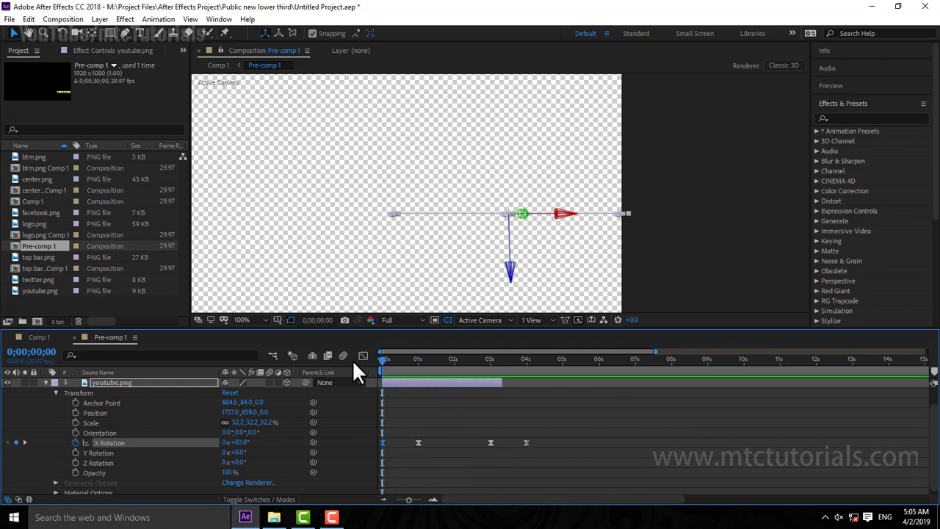
Add an X Rotation keyframe holding 0° on the facebook.png layer at 0;00;10;22, shortly before the layer ends
{"action": "left_click_drag", "start_coordinate": [410, 501], "coordinate": [370, 504]}
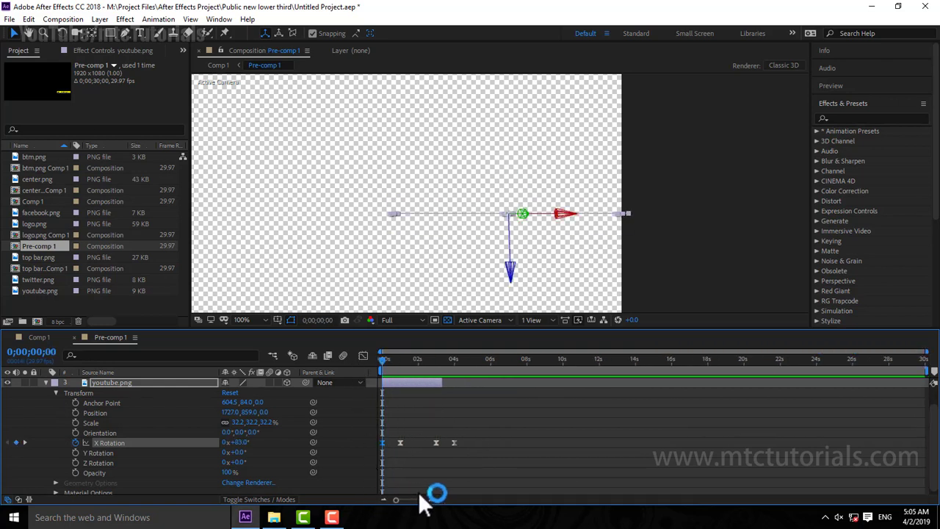
{"action": "scroll", "coordinate": [624, 381], "scroll_direction": "up", "scroll_amount": 1}
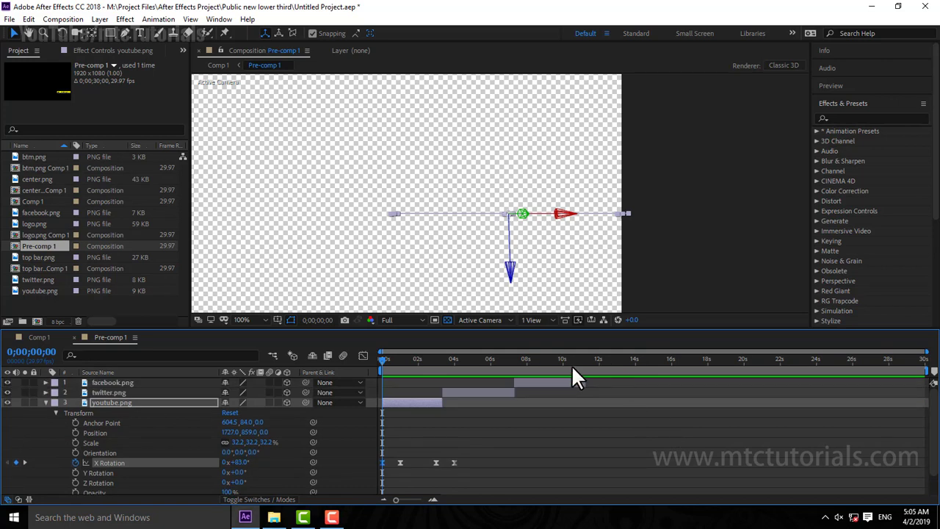
{"action": "left_click_drag", "start_coordinate": [572, 365], "coordinate": [578, 365]}
{"action": "left_click", "coordinate": [581, 383]}
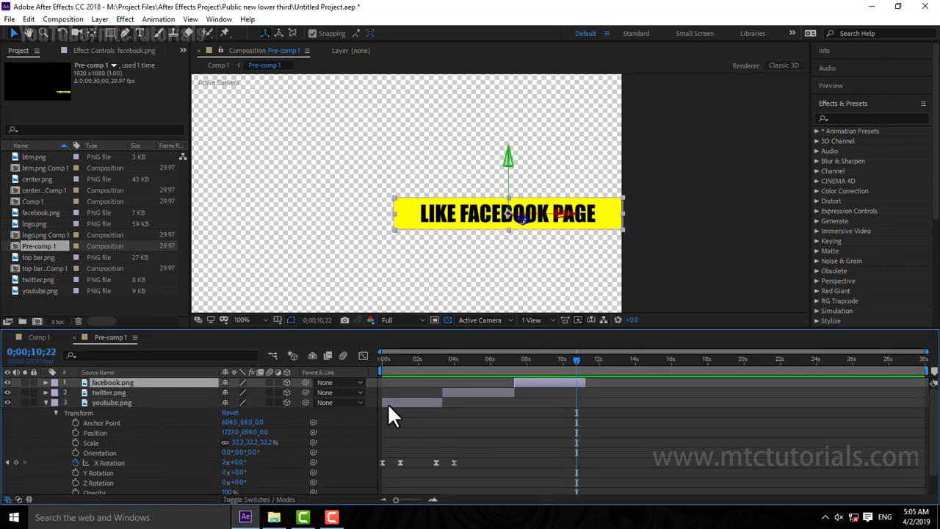
{"action": "left_click", "coordinate": [45, 383]}
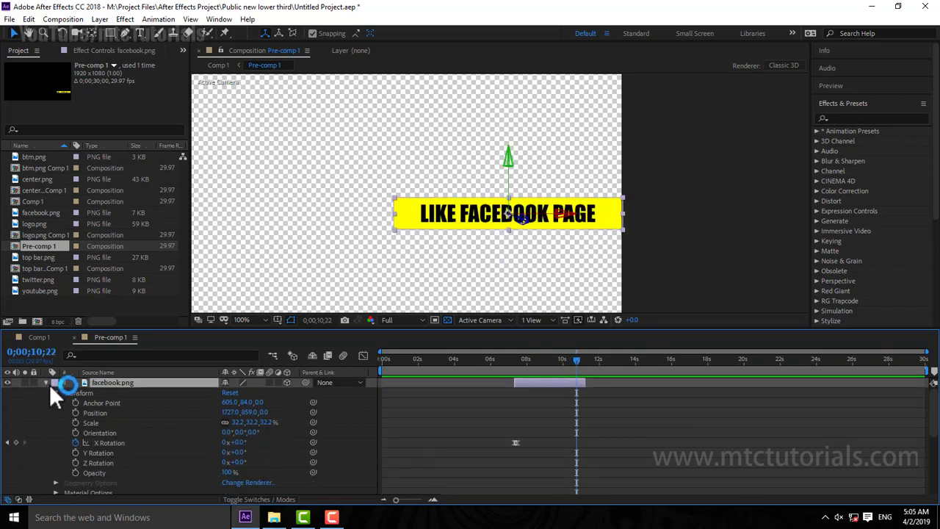
{"action": "left_click", "coordinate": [16, 442]}
Add an X Rotation keyframe of -97° on the facebook.png layer at 0;00;11;01
{"action": "left_click_drag", "start_coordinate": [579, 360], "coordinate": [584, 358]}
{"action": "left_click", "coordinate": [433, 499]}
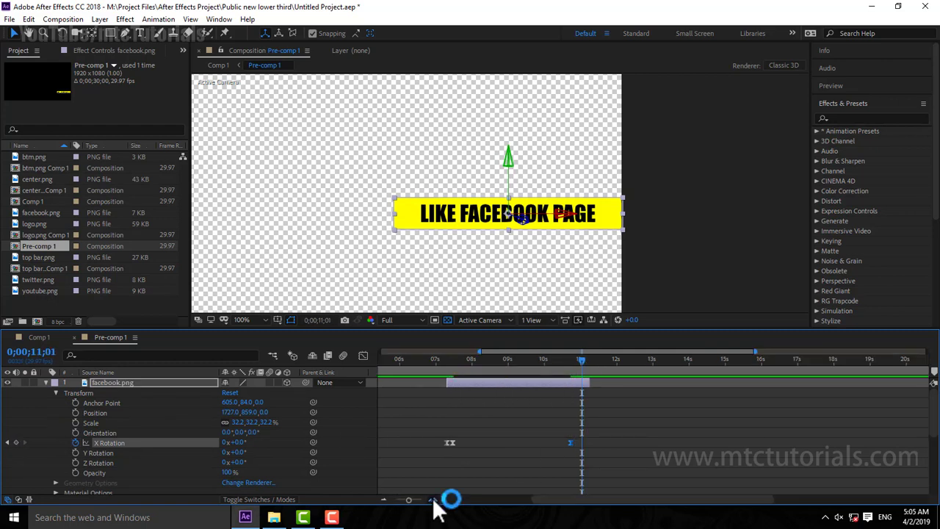
{"action": "left_click_drag", "start_coordinate": [235, 444], "coordinate": [192, 452]}
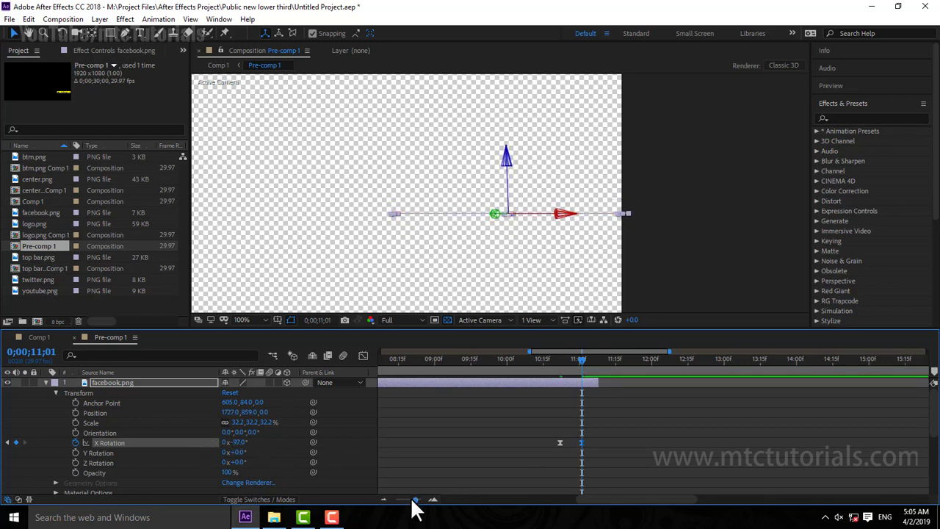
{"action": "left_click_drag", "start_coordinate": [414, 500], "coordinate": [336, 504]}
{"action": "left_click_drag", "start_coordinate": [418, 500], "coordinate": [390, 500]}
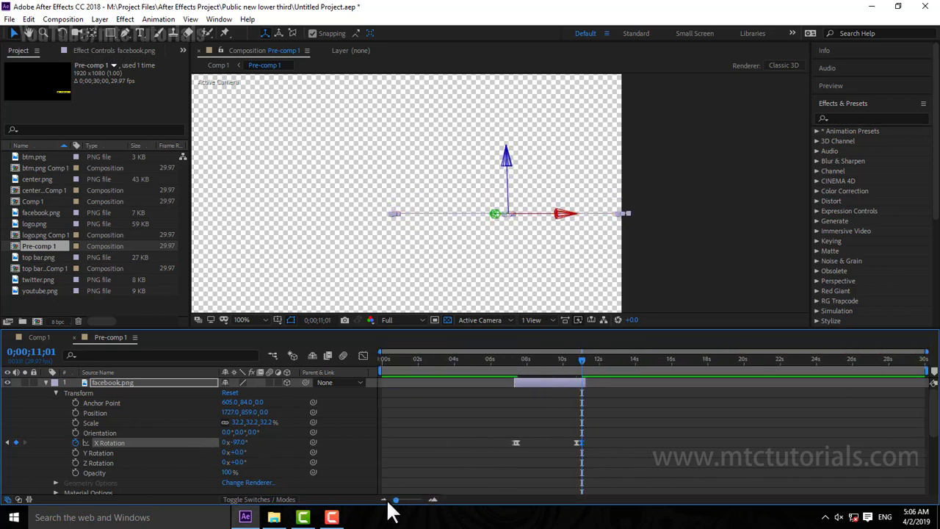
Collapse the properties of the facebook.png, twitter.png and youtube.png layers
{"action": "left_click", "coordinate": [49, 382]}
{"action": "left_click", "coordinate": [45, 382]}
{"action": "left_click", "coordinate": [45, 382]}
{"action": "left_click", "coordinate": [46, 402]}
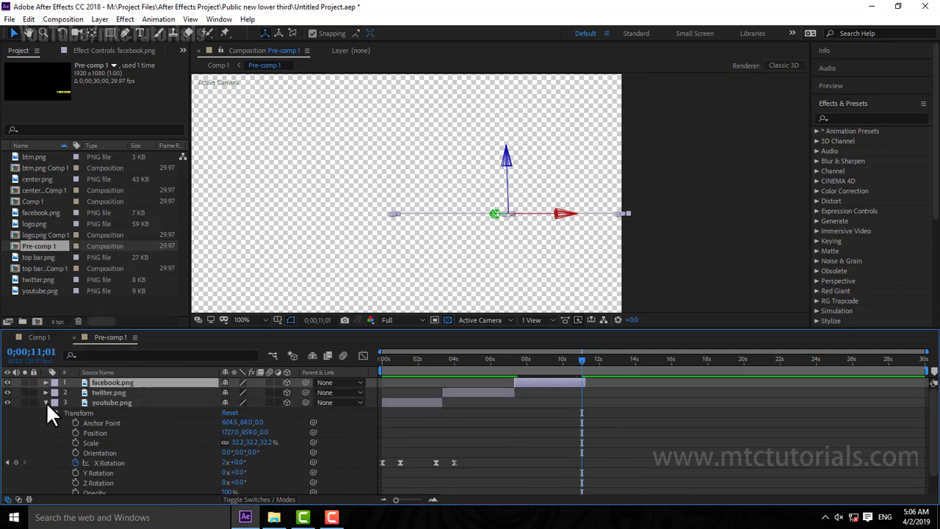
{"action": "left_click", "coordinate": [46, 401]}
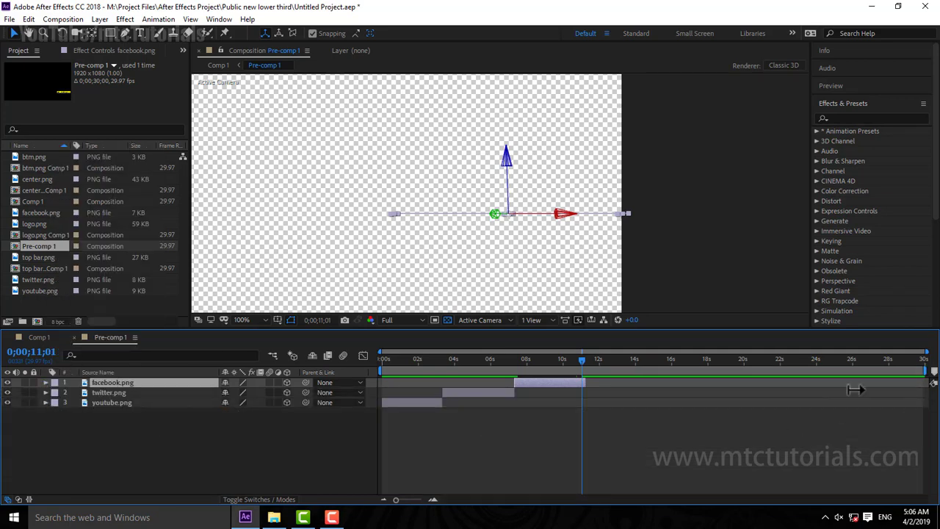
Shorten the work area to the end of the facebook.png layer and preview the banners' flips
{"action": "left_click_drag", "start_coordinate": [856, 389], "coordinate": [584, 411]}
{"action": "left_click", "coordinate": [567, 360]}
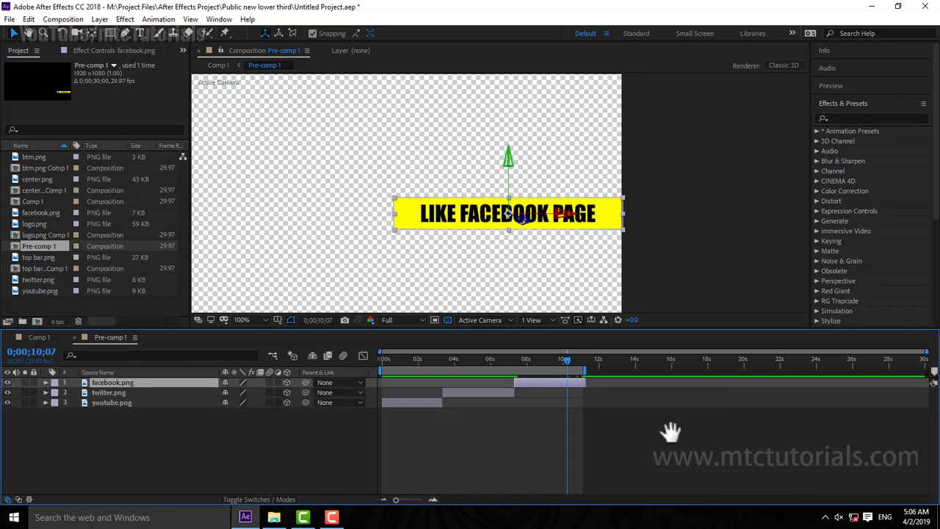
{"action": "key", "text": "space"}
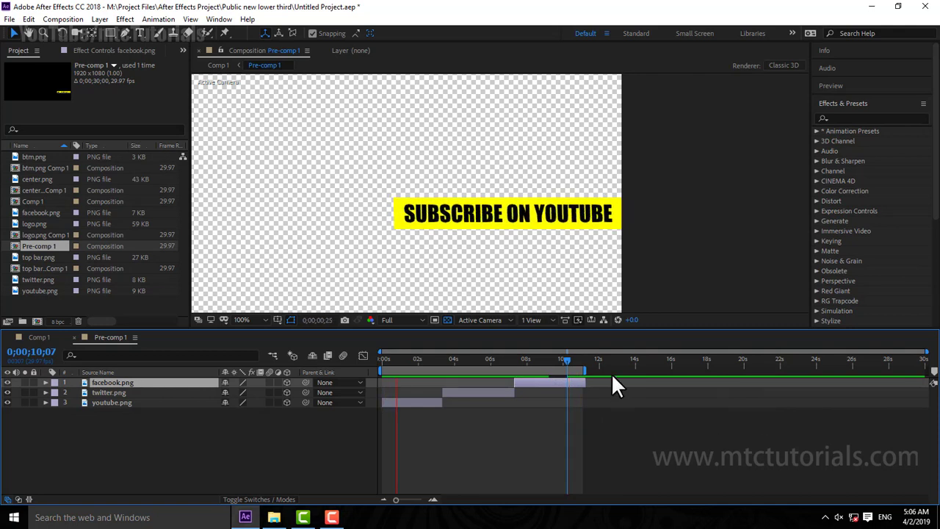
{"action": "left_click_drag", "start_coordinate": [574, 360], "coordinate": [541, 360]}
{"action": "key", "text": "space"}
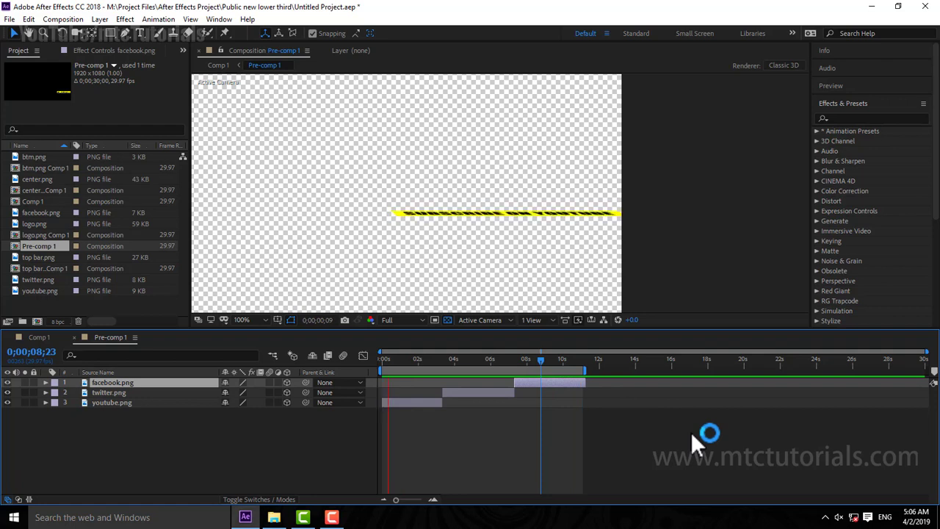
{"action": "key", "text": "space"}
Move the facebook.png layer's second 0° X Rotation keyframe to 0;00;10;26 and preview the faster flip-out
{"action": "key", "text": "u"}
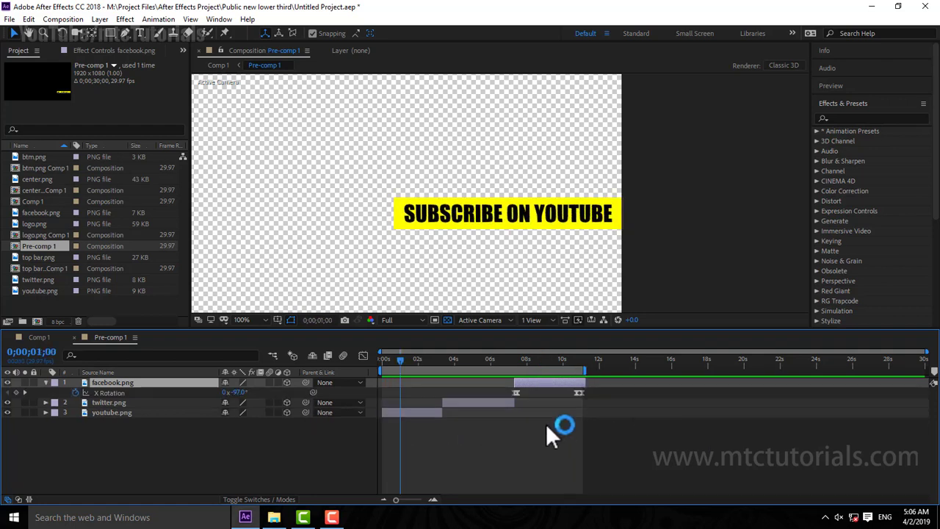
{"action": "left_click", "coordinate": [579, 360]}
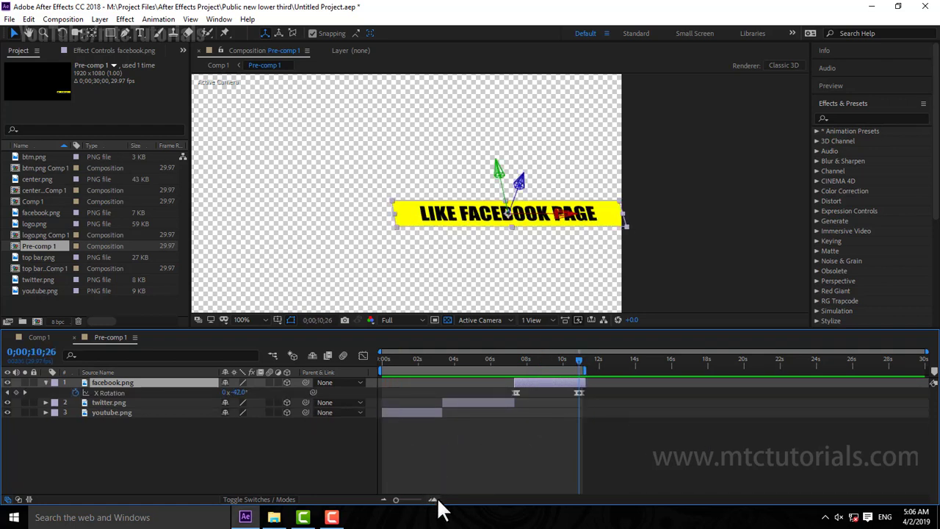
{"action": "left_click", "coordinate": [435, 500]}
{"action": "left_click_drag", "start_coordinate": [560, 392], "coordinate": [581, 392]}
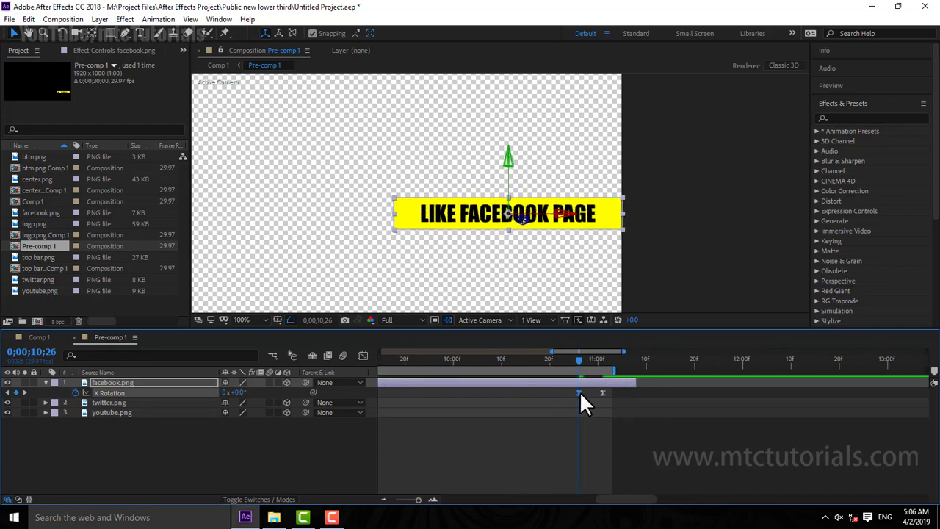
{"action": "left_click", "coordinate": [384, 502]}
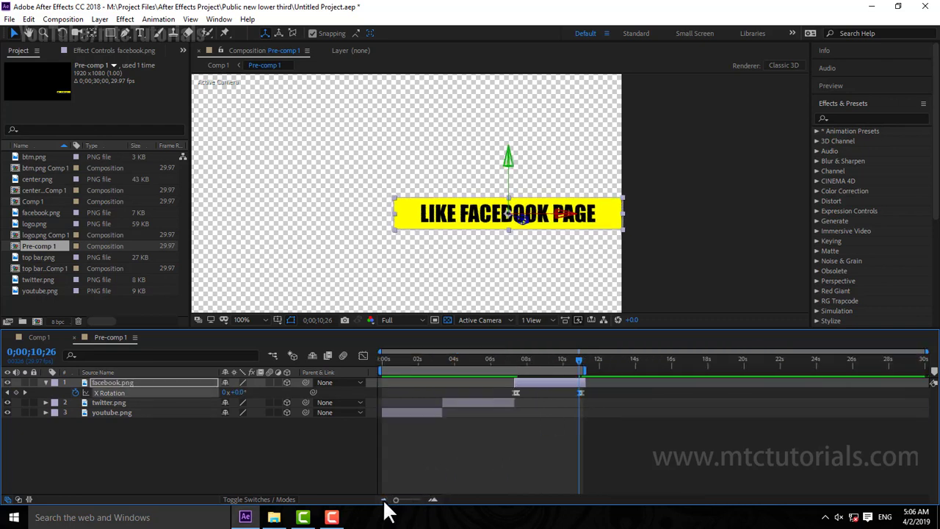
{"action": "left_click", "coordinate": [563, 362]}
{"action": "key", "text": "space"}
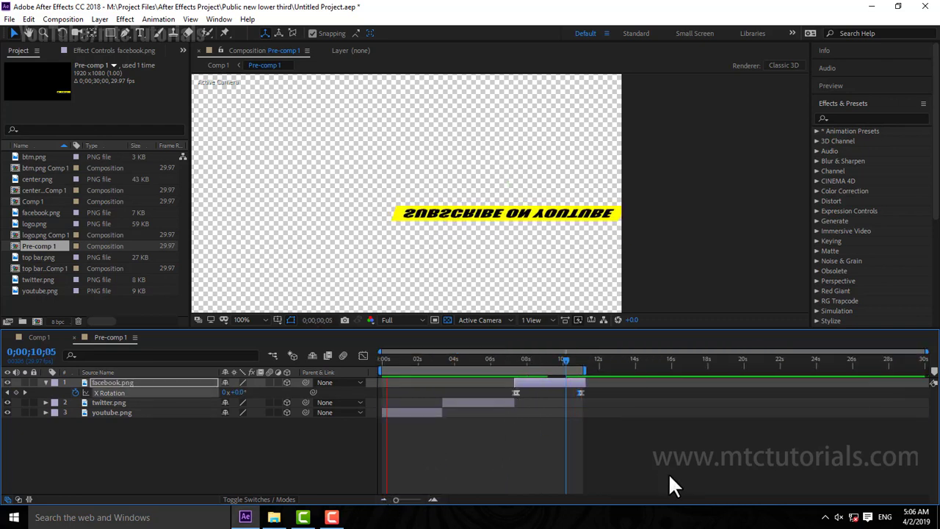
{"action": "left_click", "coordinate": [568, 359]}
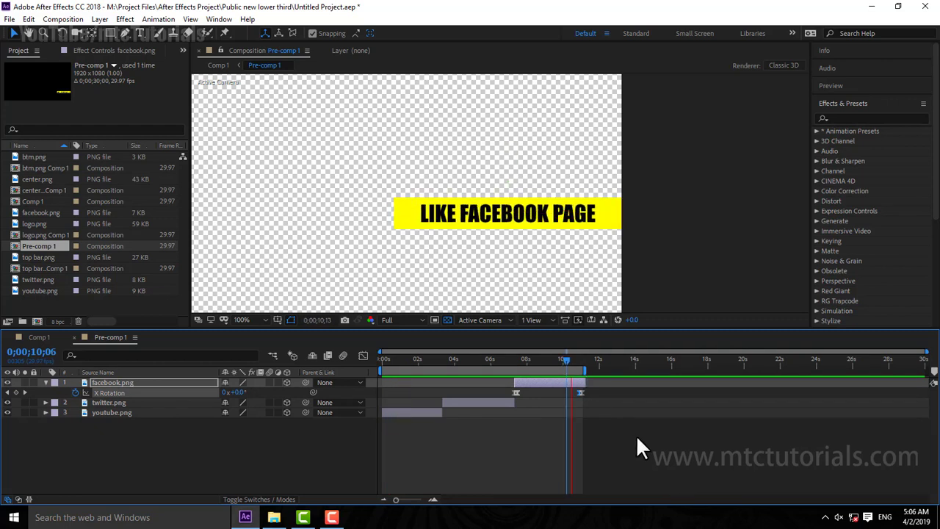
Trim the work area to just past the facebook.png layer's last X Rotation keyframe and preview the loop back to the YouTube banner
{"action": "left_click", "coordinate": [433, 500]}
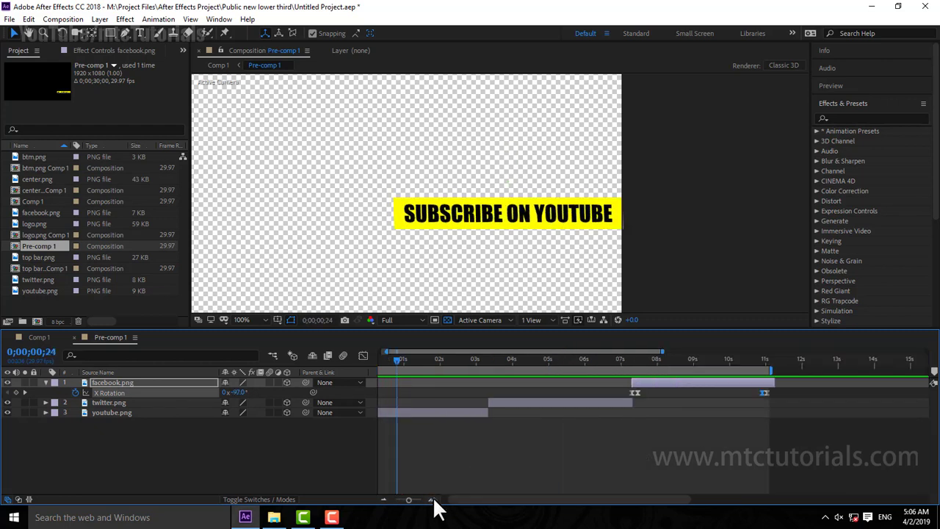
{"action": "left_click", "coordinate": [433, 502]}
{"action": "left_click_drag", "start_coordinate": [550, 500], "coordinate": [650, 500]}
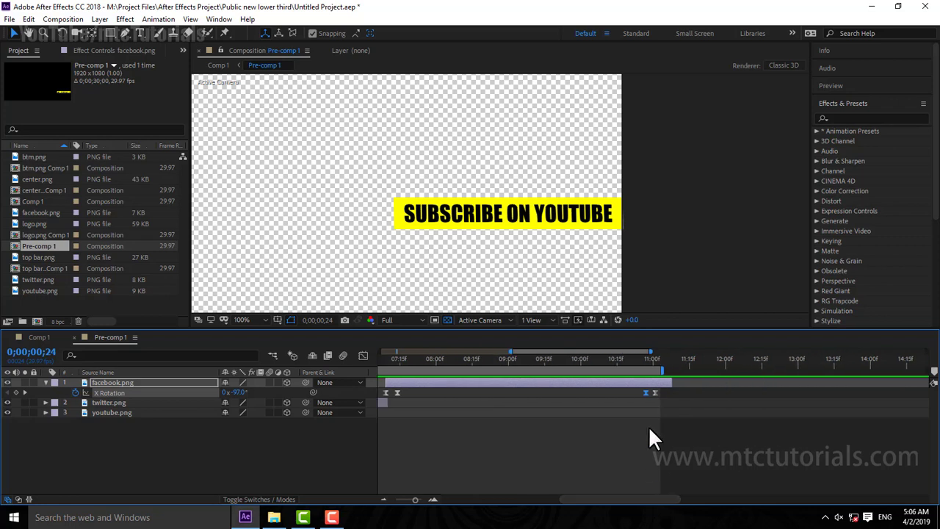
{"action": "left_click_drag", "start_coordinate": [665, 368], "coordinate": [658, 369]}
{"action": "left_click", "coordinate": [616, 360]}
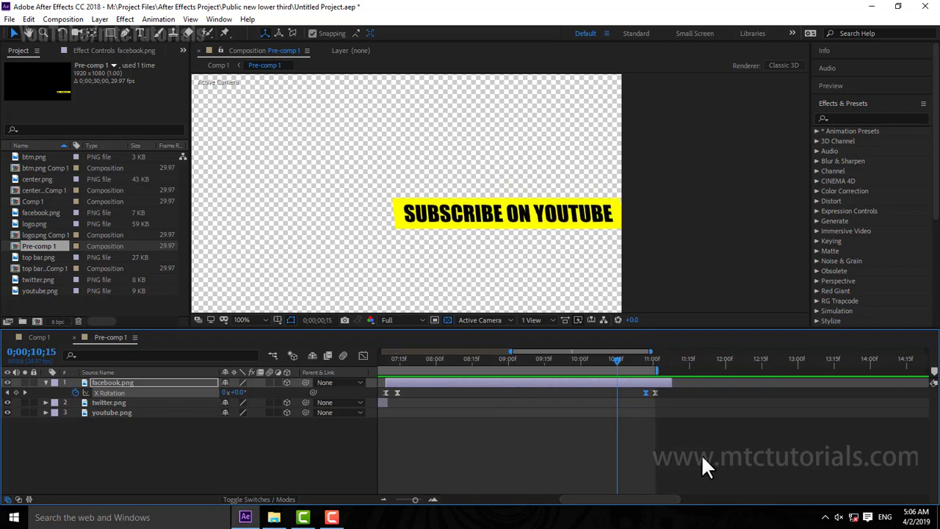
{"action": "left_click_drag", "start_coordinate": [653, 359], "coordinate": [634, 360]}
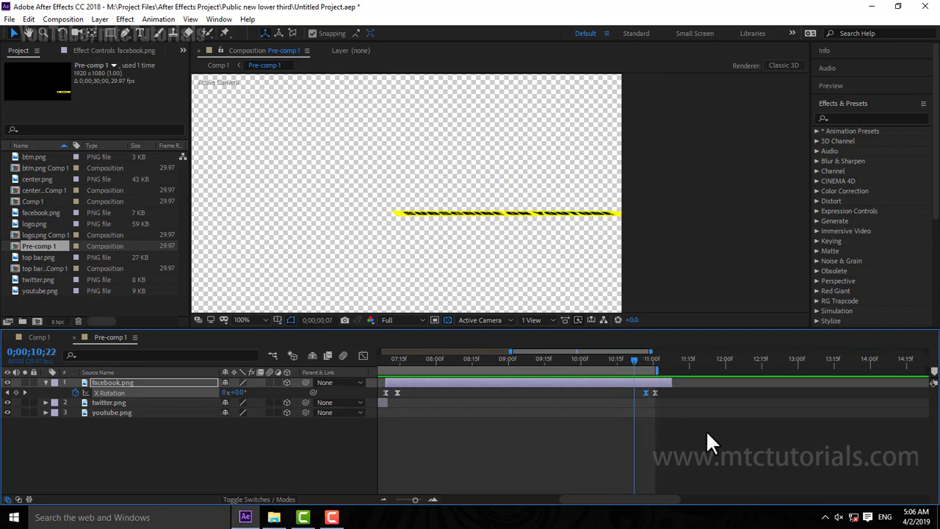
{"action": "key", "text": "space"}
{"action": "left_click_drag", "start_coordinate": [415, 499], "coordinate": [365, 497]}
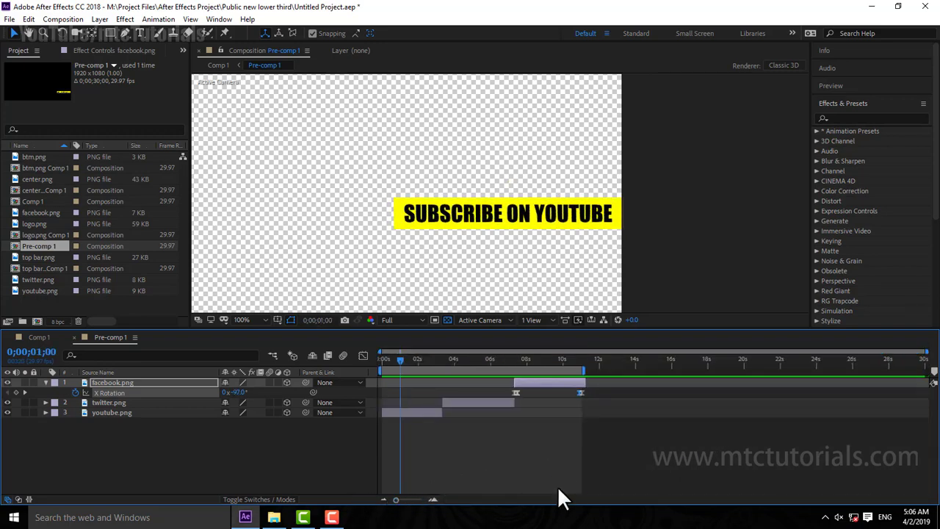
{"action": "left_click", "coordinate": [579, 458]}
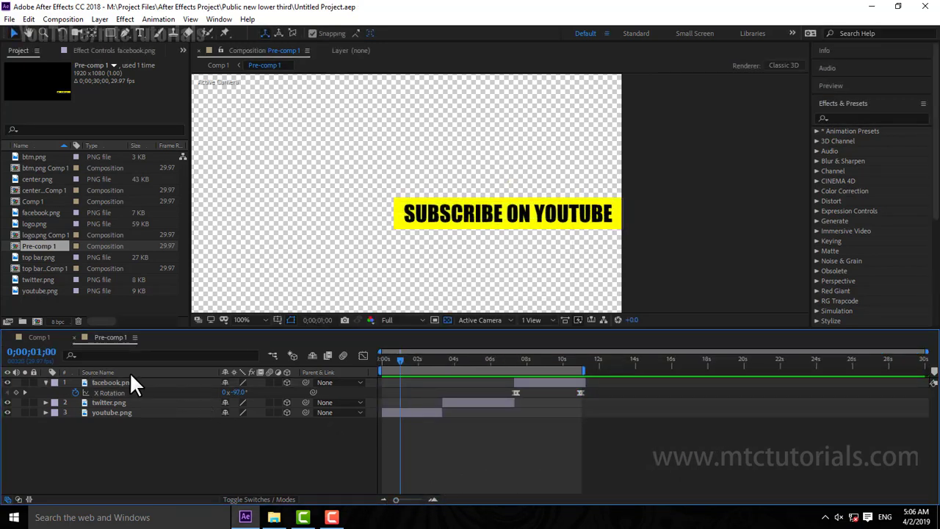
Open Comp 1 and play it from the start to 0;00;11;12 to review the banners on the lower third
{"action": "left_click", "coordinate": [41, 337]}
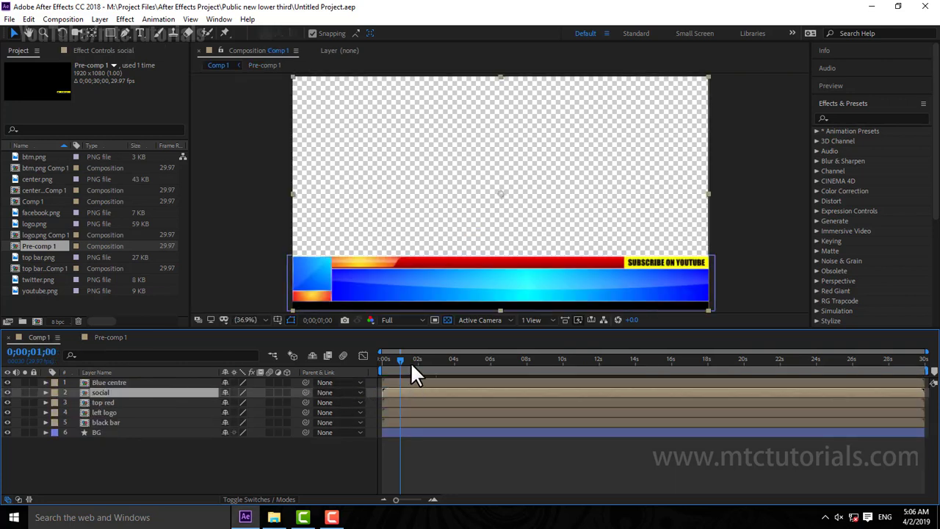
{"action": "left_click_drag", "start_coordinate": [411, 362], "coordinate": [333, 363]}
{"action": "key", "text": "space"}
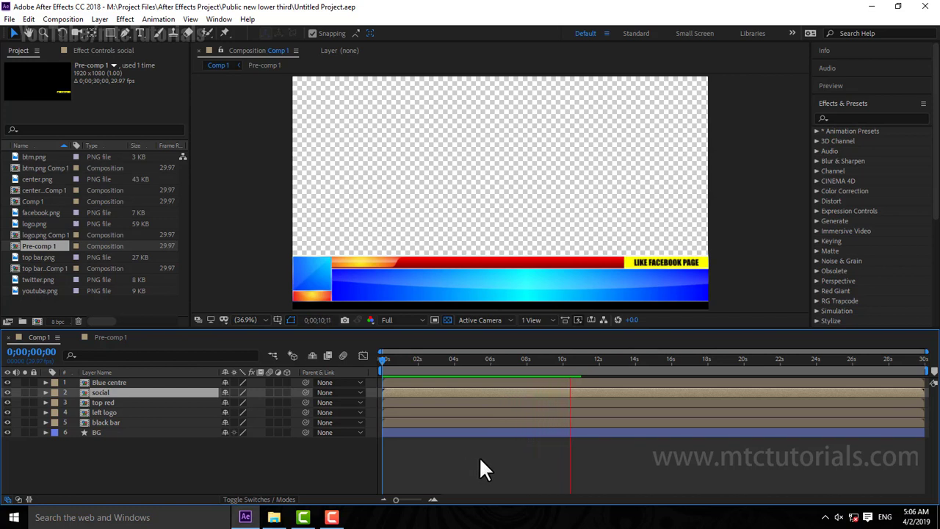
{"action": "left_click", "coordinate": [590, 358]}
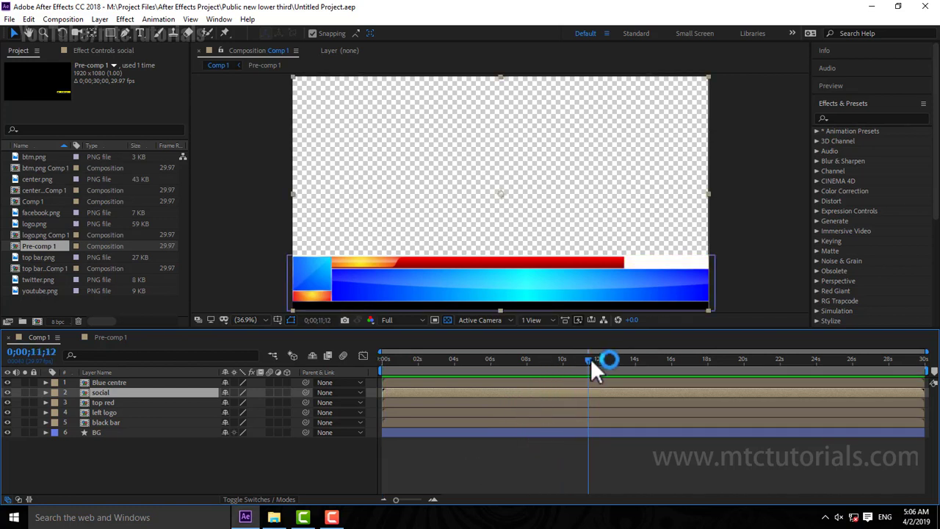
In the social pre-comp, duplicate the facebook.png, twitter.png and youtube.png layers and place the copies after the first Facebook banner
{"action": "double_click", "coordinate": [97, 387]}
{"action": "left_click_drag", "start_coordinate": [605, 449], "coordinate": [391, 374]}
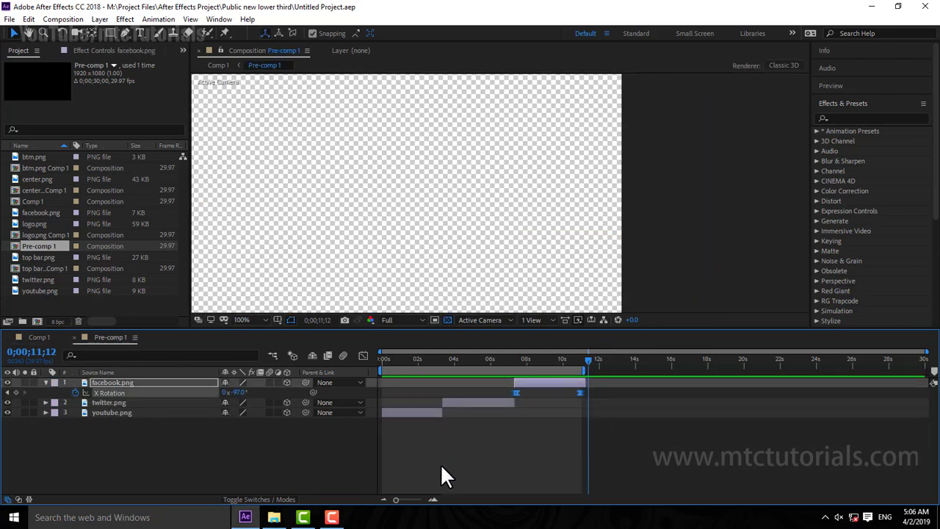
{"action": "left_click", "coordinate": [47, 383]}
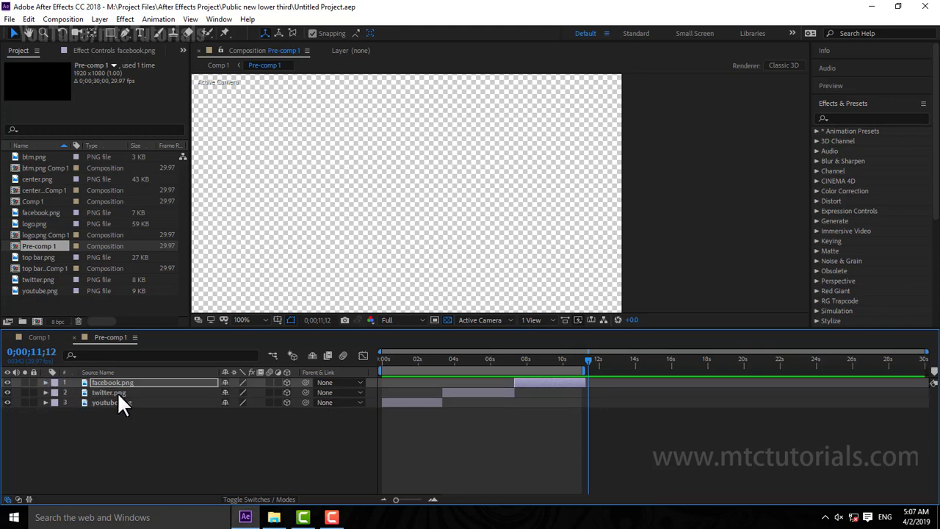
{"action": "left_click", "coordinate": [117, 402], "text": "shift"}
{"action": "left_click", "coordinate": [28, 19]}
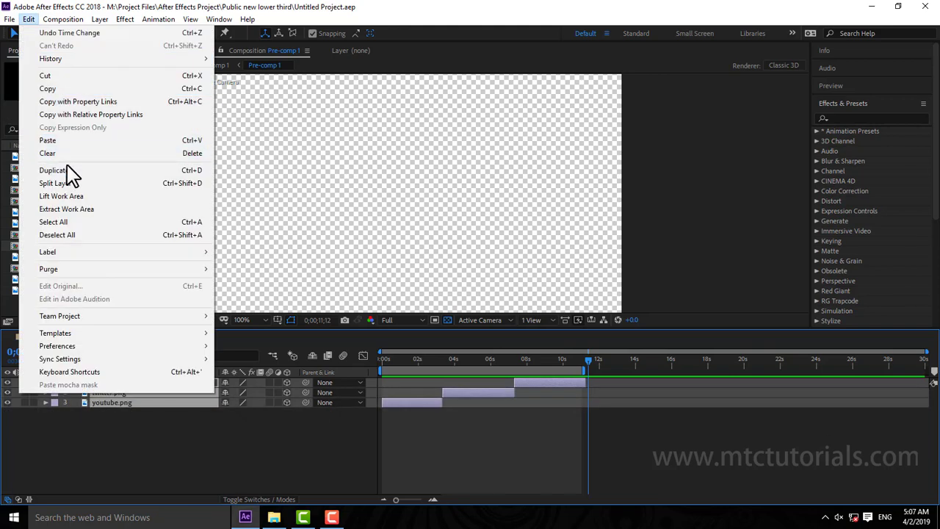
{"action": "left_click", "coordinate": [65, 174]}
{"action": "left_click_drag", "start_coordinate": [428, 422], "coordinate": [622, 409]}
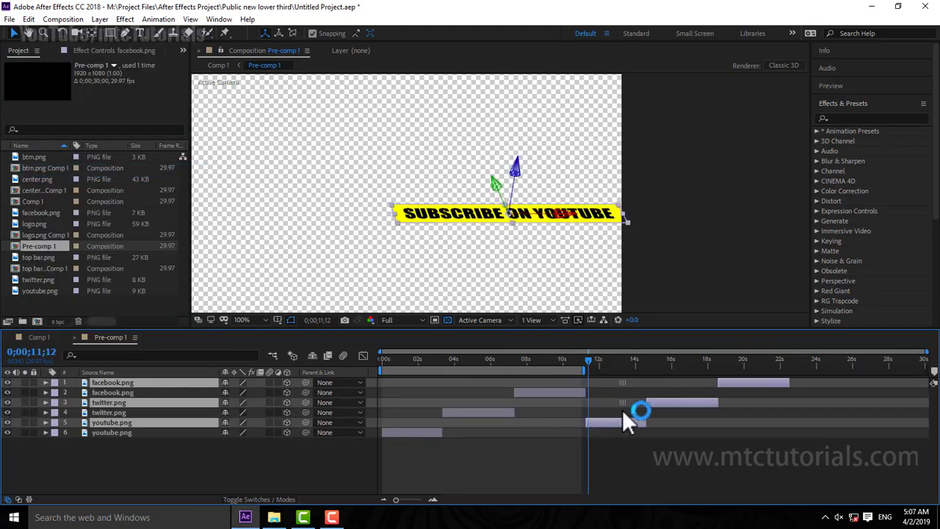
Extend the work area to the composition's end and align the duplicated set to start at 0;00;11;08, where the first Facebook banner ends
{"action": "left_click_drag", "start_coordinate": [588, 372], "coordinate": [937, 430]}
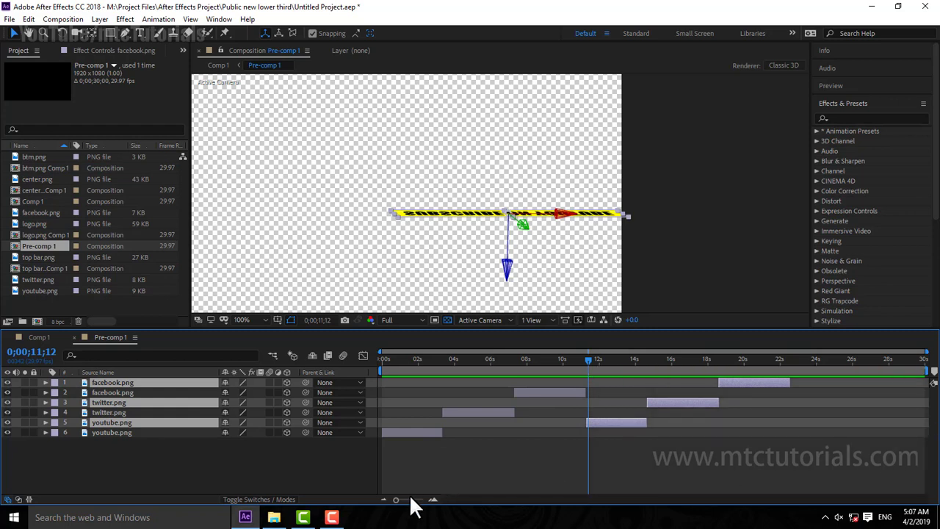
{"action": "left_click", "coordinate": [433, 500]}
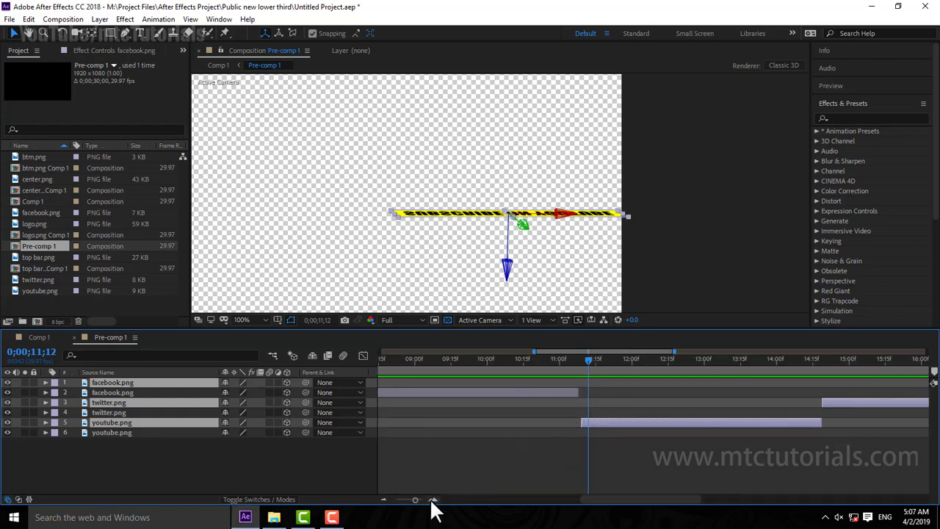
{"action": "left_click", "coordinate": [433, 499]}
{"action": "left_click_drag", "start_coordinate": [582, 363], "coordinate": [569, 362]}
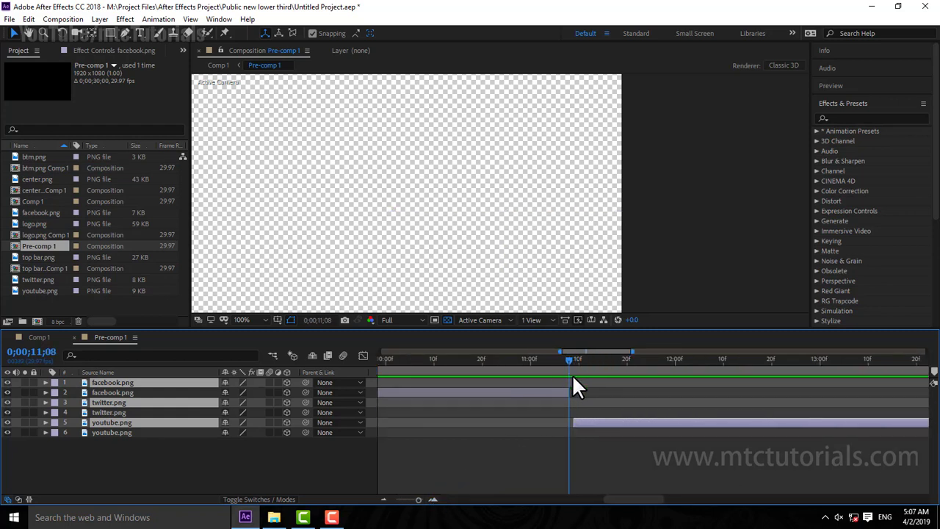
{"action": "left_click_drag", "start_coordinate": [584, 418], "coordinate": [579, 420]}
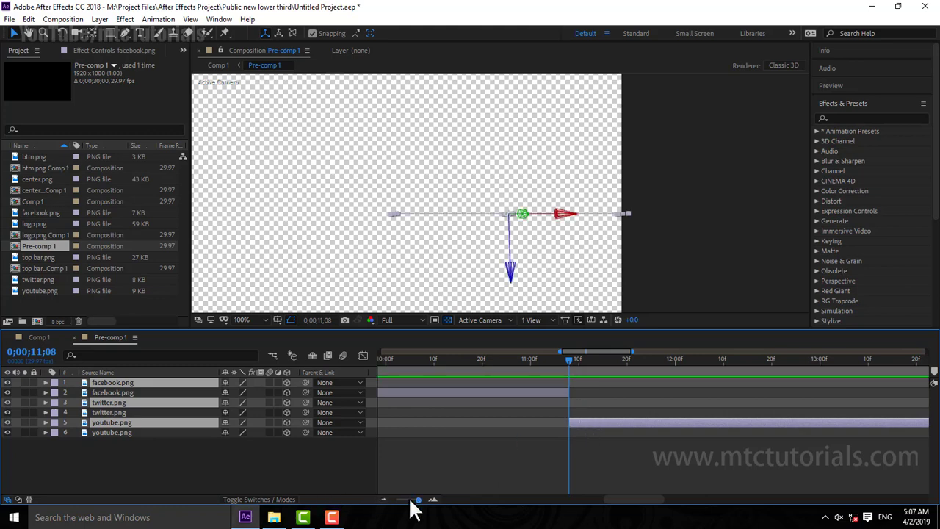
{"action": "left_click_drag", "start_coordinate": [414, 500], "coordinate": [380, 506]}
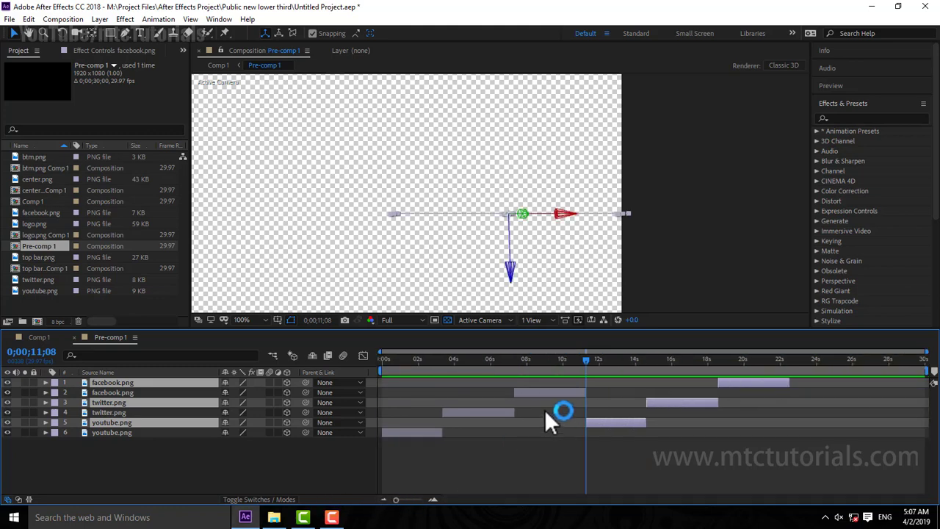
Duplicate the three selected banner layers again and place the copies right after the second Facebook banner, at about 0;00;22;16
{"action": "left_click", "coordinate": [29, 19]}
{"action": "left_click", "coordinate": [51, 169]}
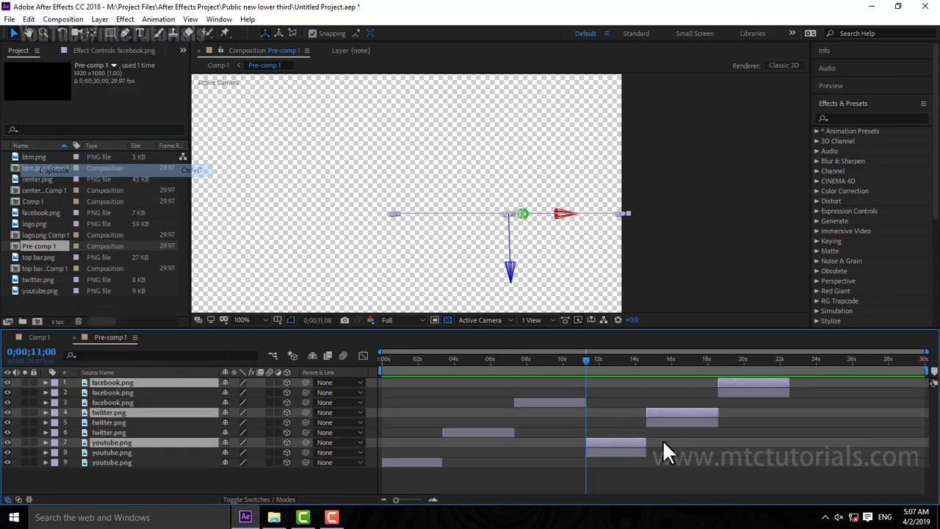
{"action": "left_click_drag", "start_coordinate": [614, 442], "coordinate": [799, 389]}
{"action": "key", "text": "i"}
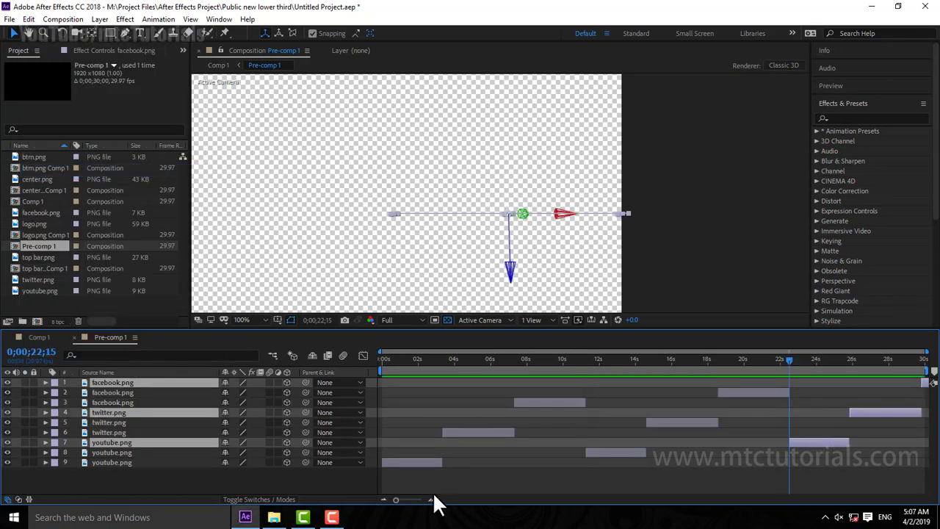
{"action": "left_click", "coordinate": [432, 499]}
{"action": "left_click", "coordinate": [791, 361]}
{"action": "left_click", "coordinate": [382, 500]}
Delete the third facebook.png copy that barely fits at the end of the composition
{"action": "left_click", "coordinate": [927, 396]}
{"action": "left_click", "coordinate": [925, 383]}
{"action": "key", "text": "Delete"}
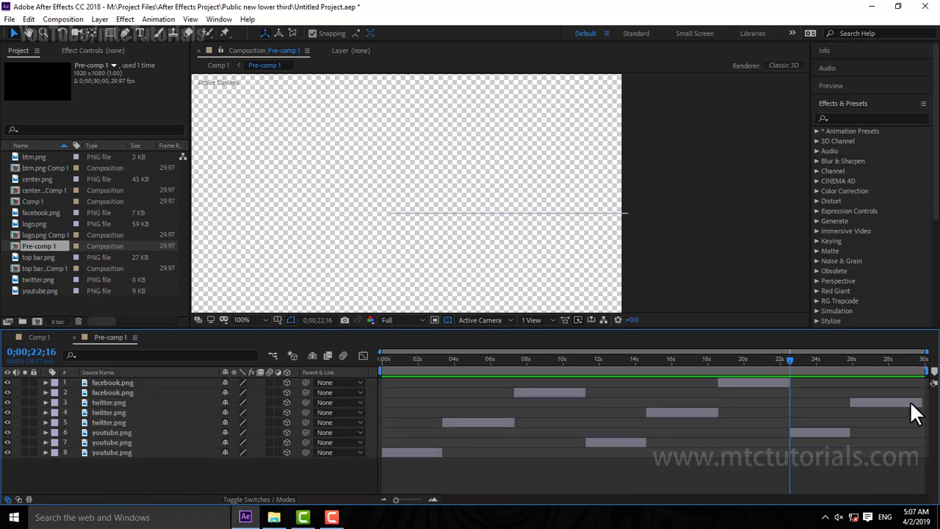
Move the last two X Rotation keyframes of the final twitter.png copy to the end of the composition
{"action": "left_click", "coordinate": [911, 403]}
{"action": "key", "text": "o"}
{"action": "key", "text": "space"}
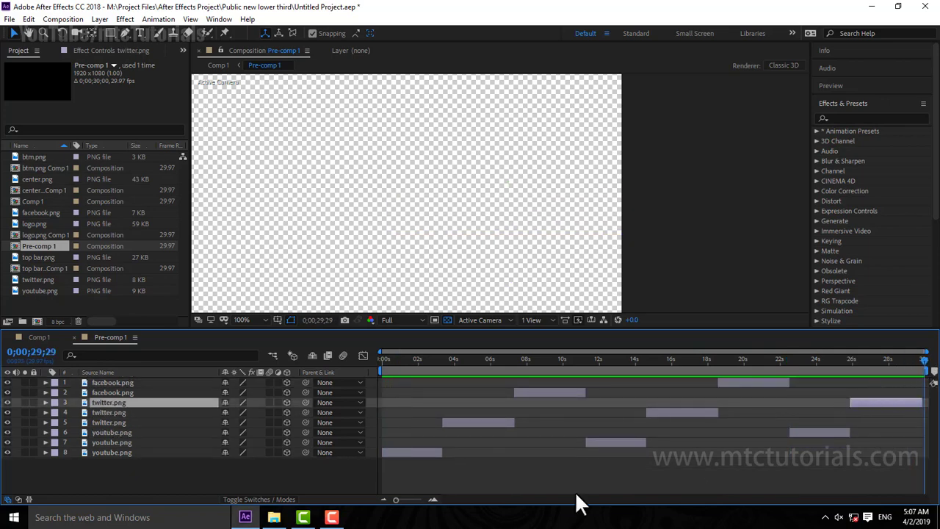
{"action": "left_click", "coordinate": [432, 500]}
{"action": "key", "text": "u"}
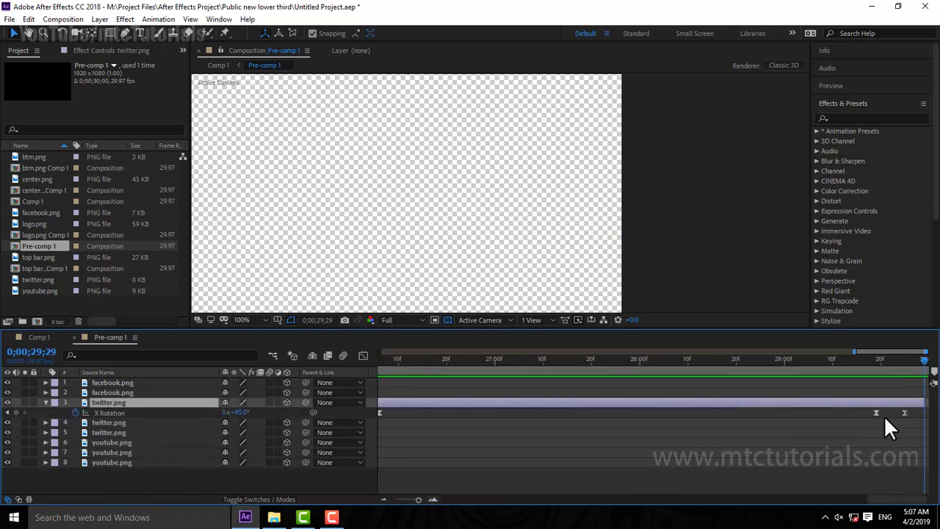
{"action": "left_click_drag", "start_coordinate": [871, 421], "coordinate": [912, 411]}
{"action": "left_click_drag", "start_coordinate": [905, 413], "coordinate": [923, 415]}
{"action": "left_click", "coordinate": [383, 499]}
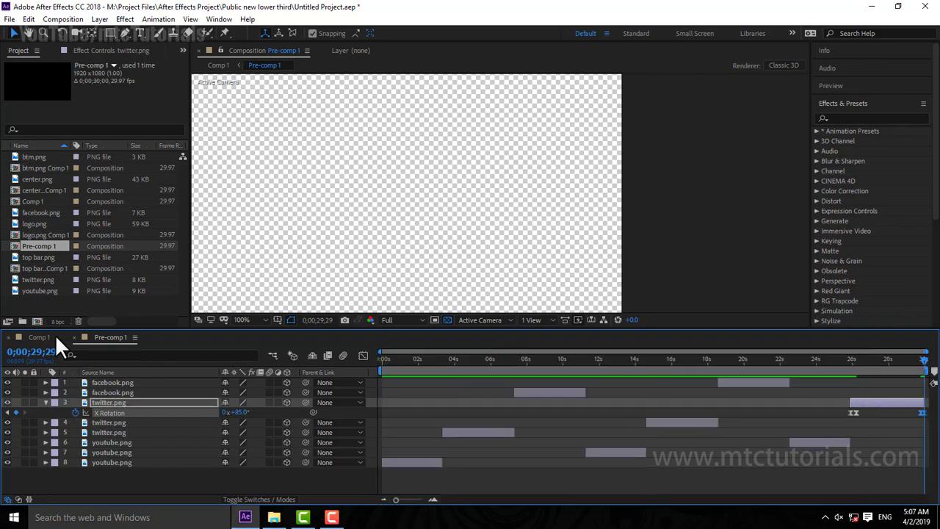
Return to Comp 1 and move the playhead back to 0;00;00;00
{"action": "left_click", "coordinate": [56, 335]}
{"action": "left_click", "coordinate": [441, 433]}
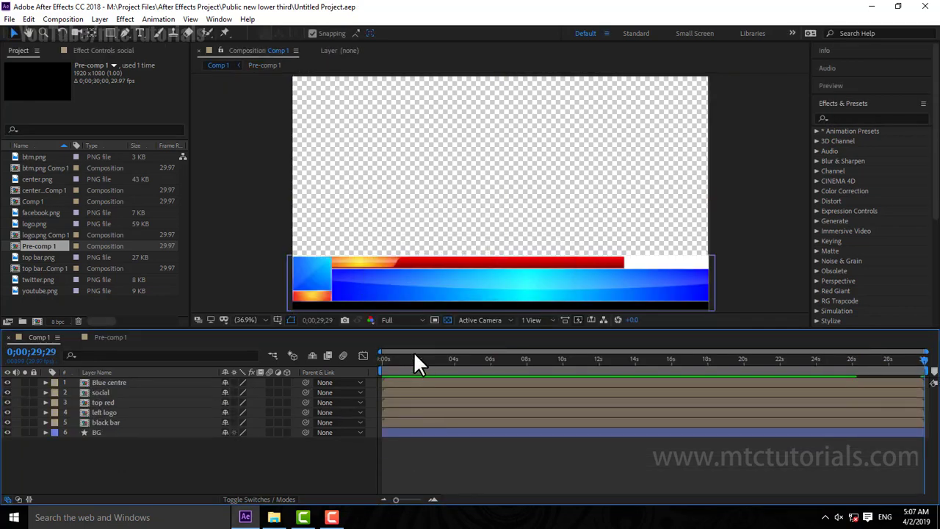
{"action": "left_click_drag", "start_coordinate": [413, 360], "coordinate": [226, 358]}
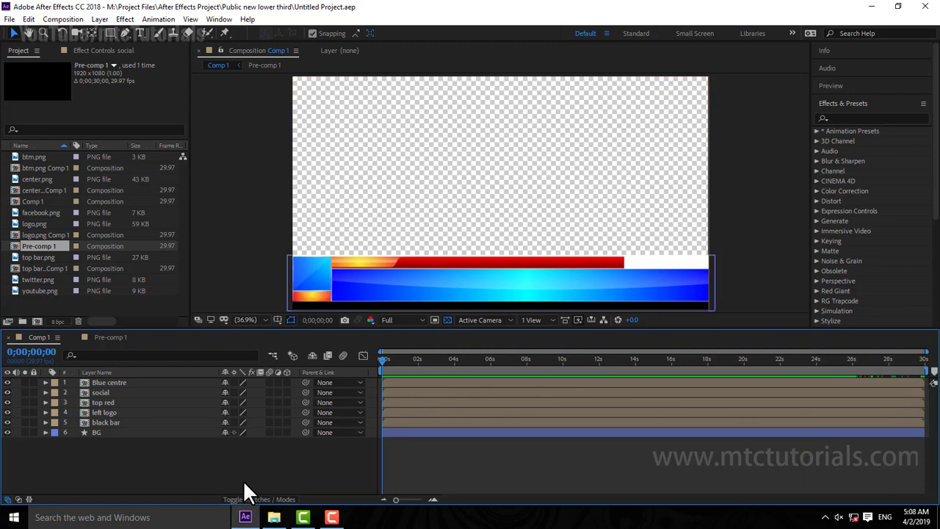
{"action": "double_click", "coordinate": [114, 417]}
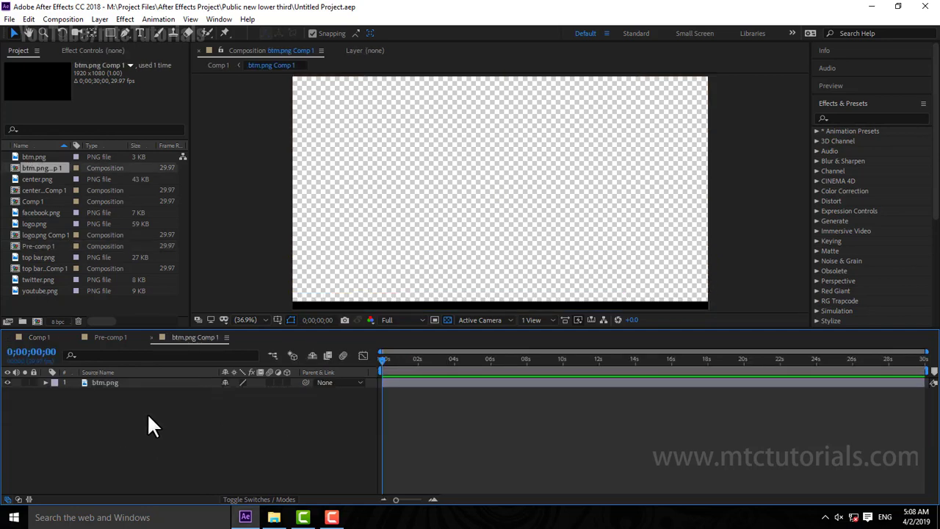
{"action": "right_click", "coordinate": [174, 462]}
{"action": "mouse_move", "coordinate": [220, 337]}
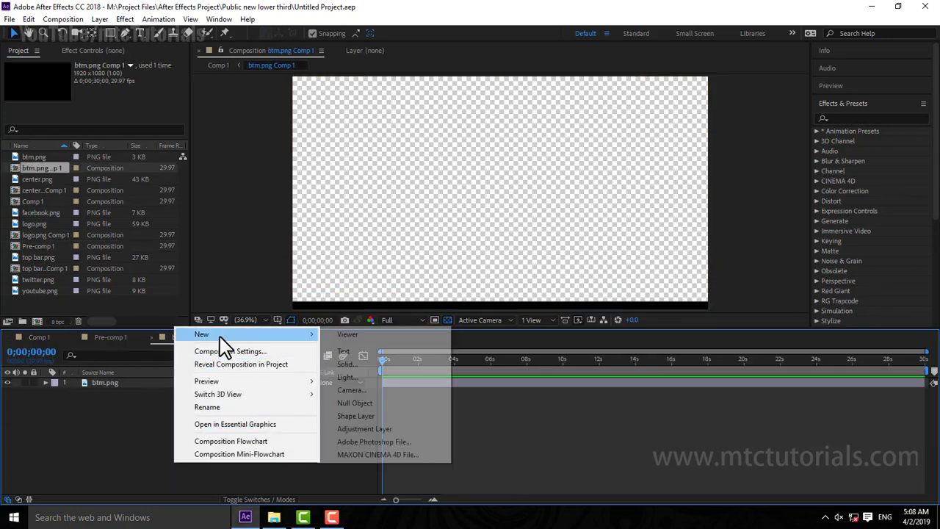
{"action": "left_click", "coordinate": [368, 352]}
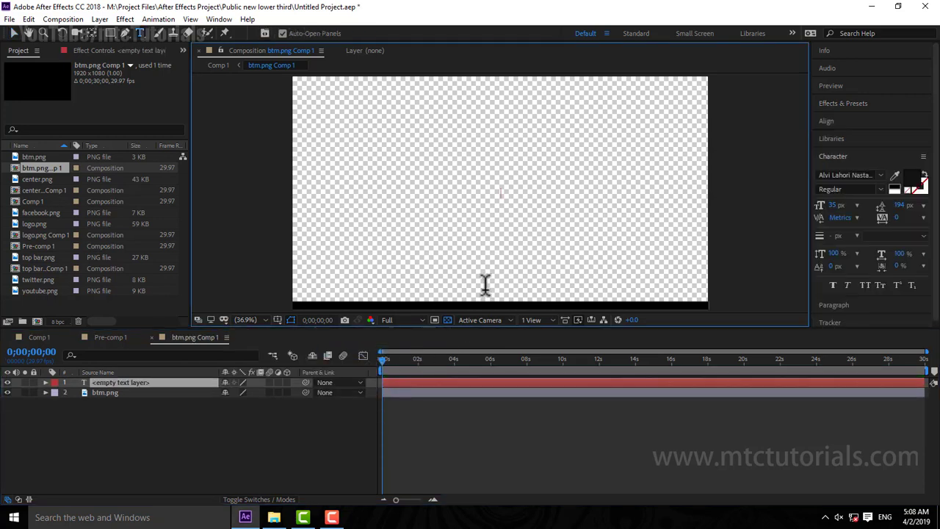
{"action": "left_click", "coordinate": [448, 320]}
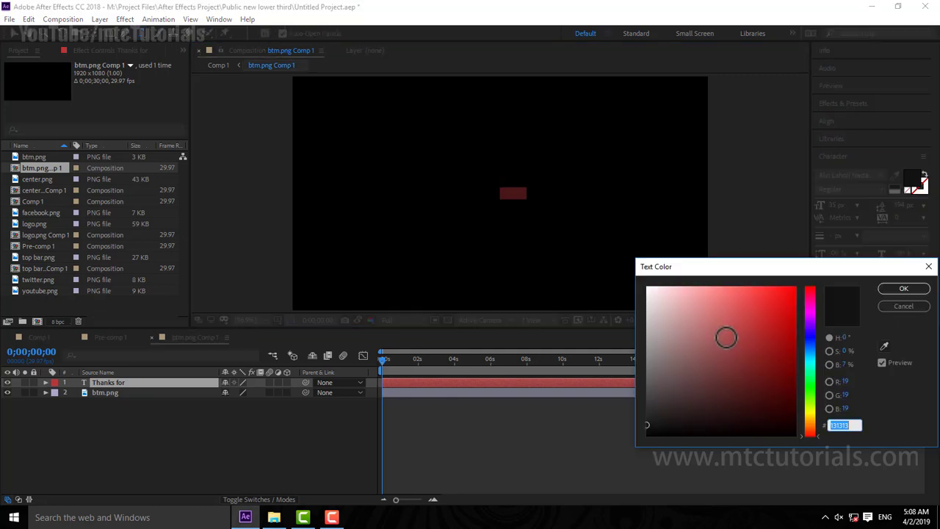
{"action": "key", "text": "Return"}
{"action": "left_click", "coordinate": [510, 193]}
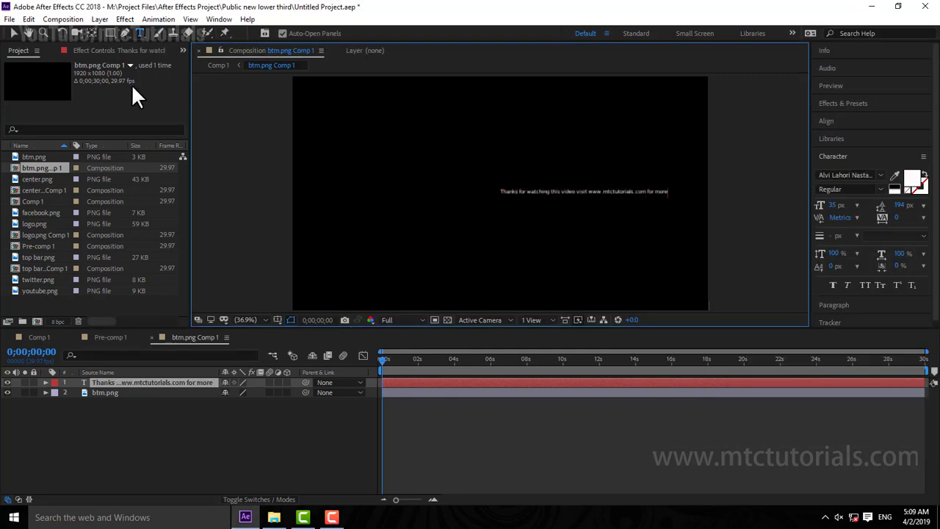
{"action": "left_click", "coordinate": [469, 182]}
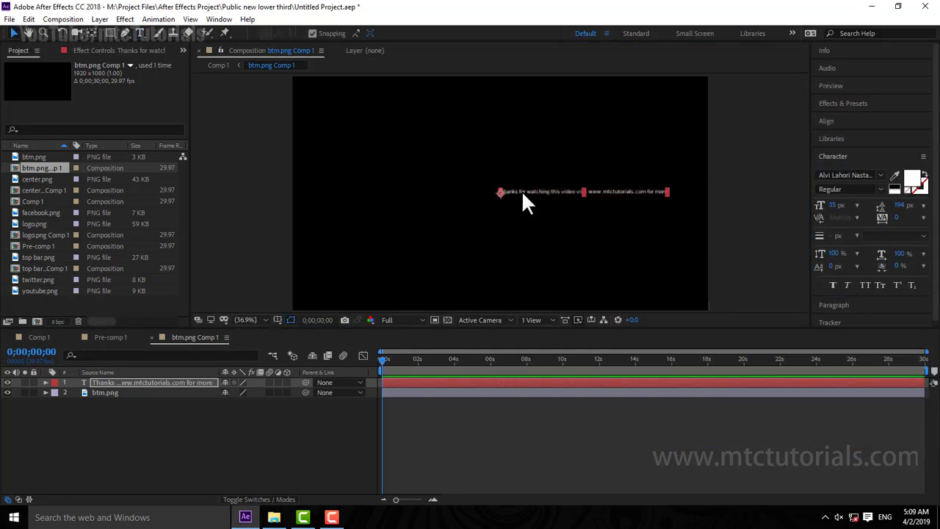
Move the text line down onto the black bar and fine-tune its vertical placement within the bar
{"action": "left_click_drag", "start_coordinate": [522, 192], "coordinate": [410, 248]}
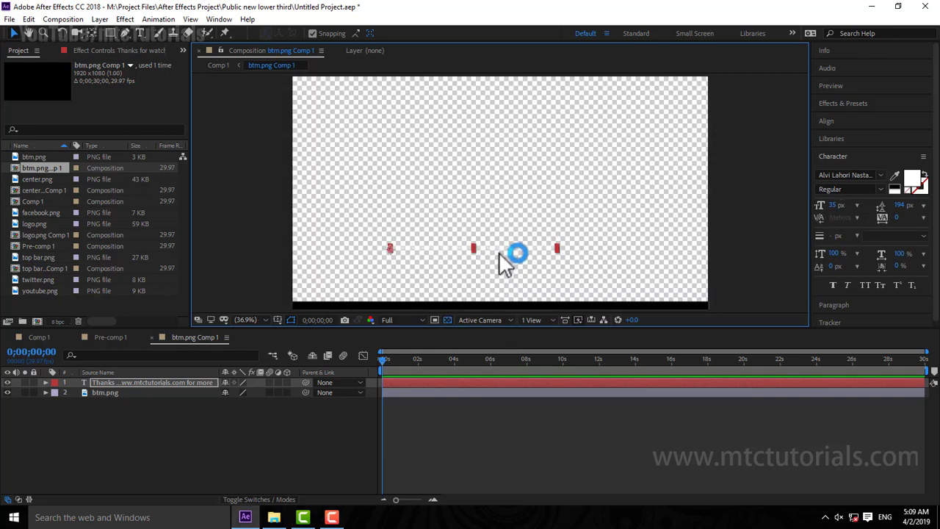
{"action": "left_click_drag", "start_coordinate": [499, 252], "coordinate": [501, 309]}
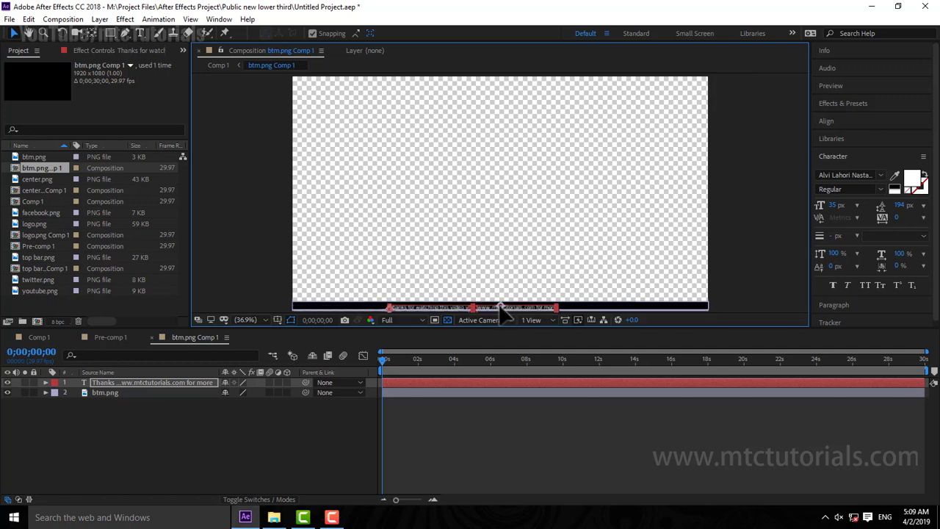
{"action": "scroll", "coordinate": [504, 289], "scroll_direction": "up", "scroll_amount": 3}
{"action": "key", "text": "h"}
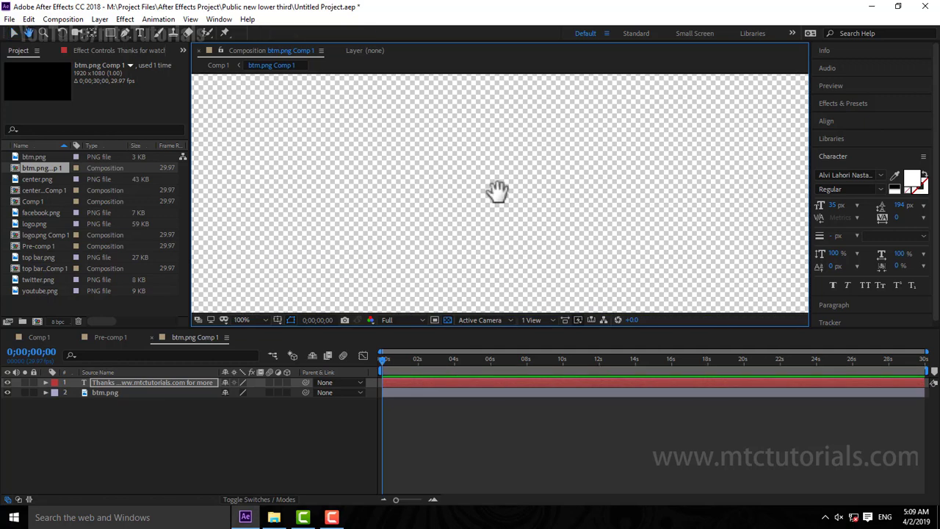
{"action": "left_click_drag", "start_coordinate": [497, 191], "coordinate": [546, 56]}
{"action": "key", "text": "v"}
{"action": "left_click_drag", "start_coordinate": [489, 266], "coordinate": [489, 269]}
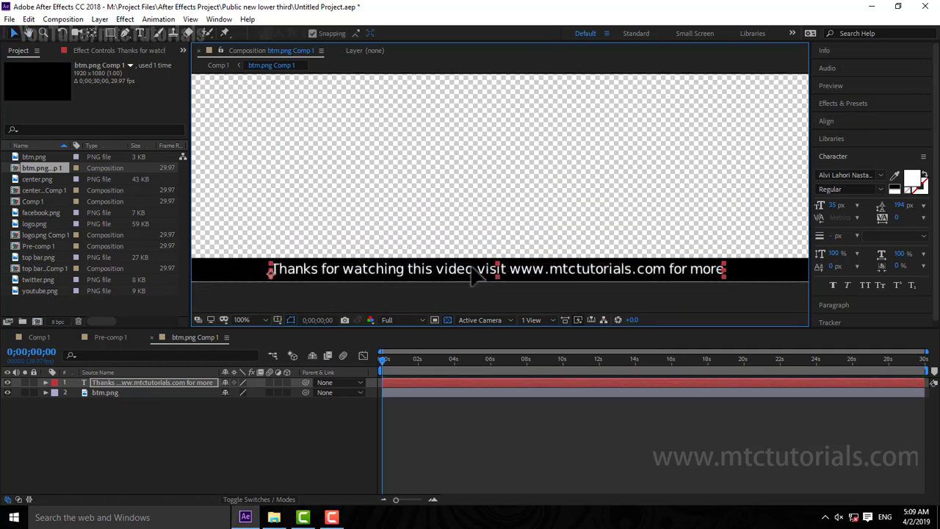
Set the font size of the black bar's text to 48 px
{"action": "left_click", "coordinate": [832, 206]}
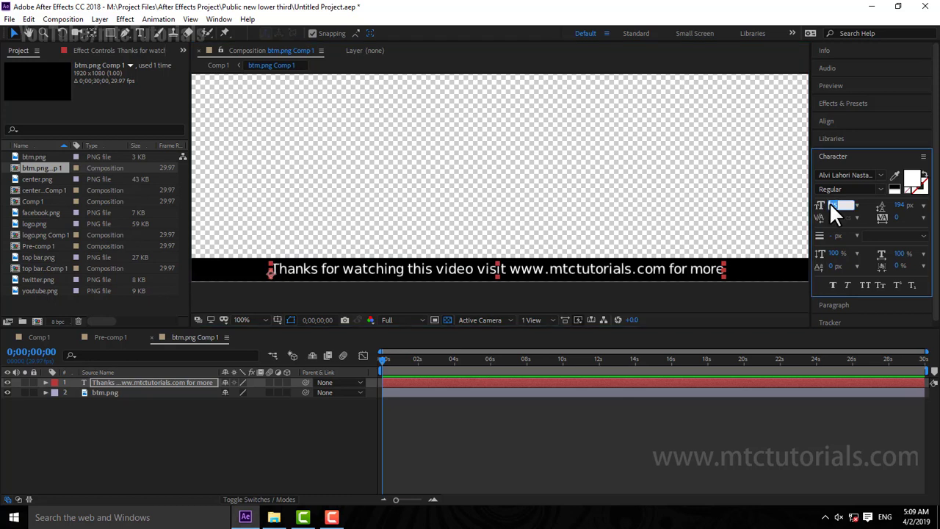
{"action": "type", "text": "28"}
{"action": "key", "text": "Return"}
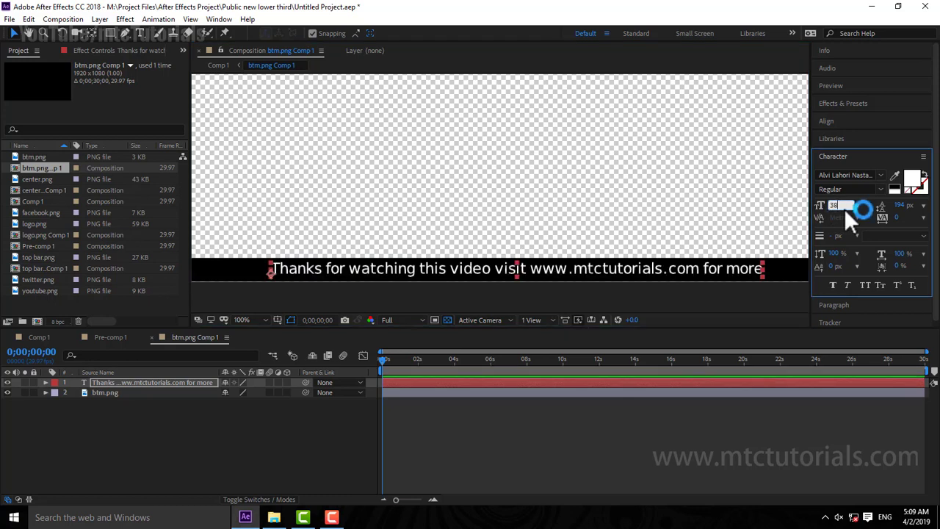
{"action": "type", "text": "40"}
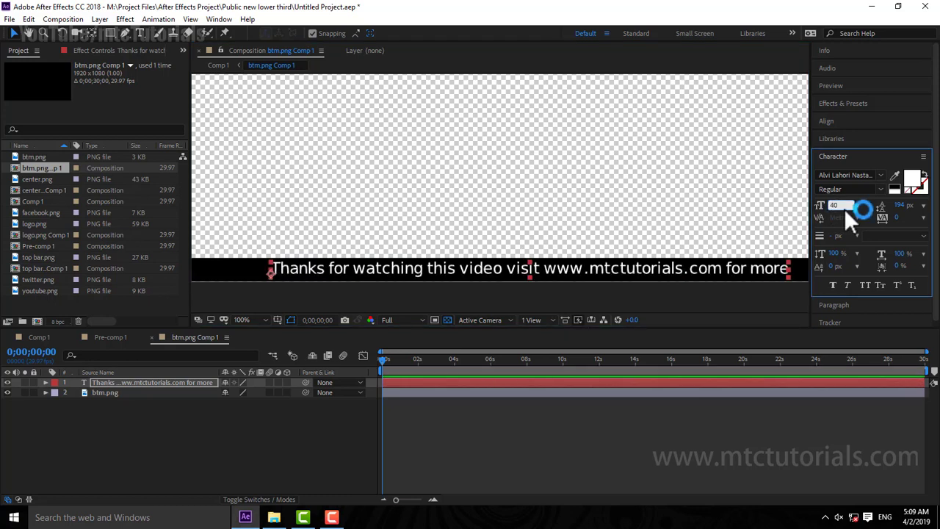
{"action": "type", "text": "50"}
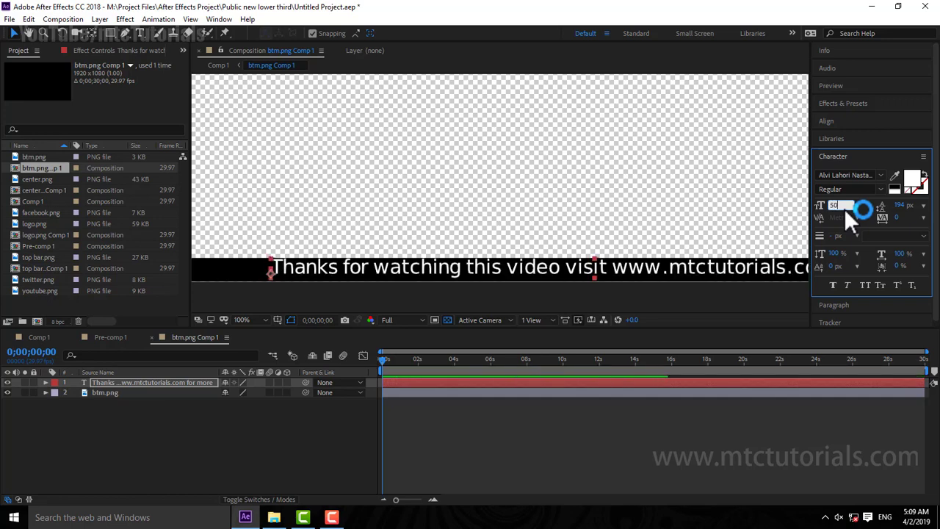
{"action": "type", "text": "48"}
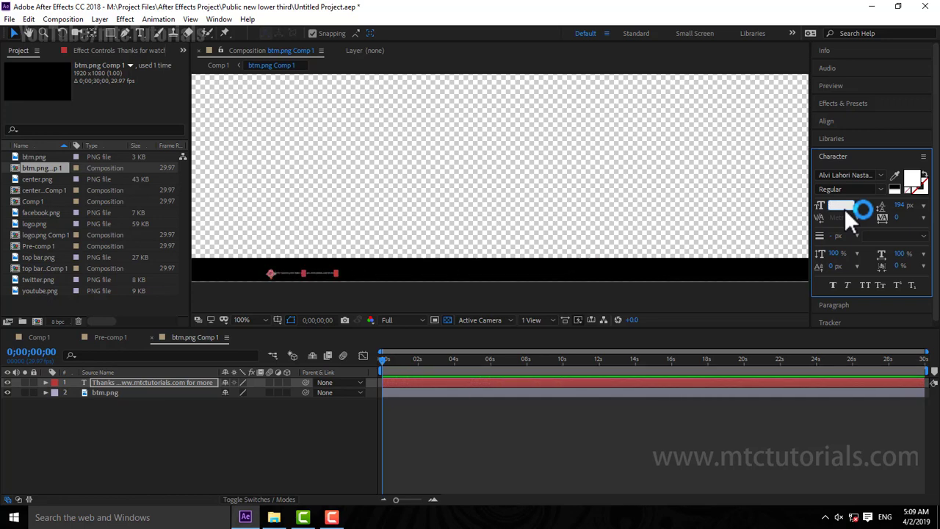
{"action": "left_click", "coordinate": [414, 306]}
Adjust the text layer's Position to 421, 1069.5 so the line sits on the black bar
{"action": "left_click", "coordinate": [199, 382]}
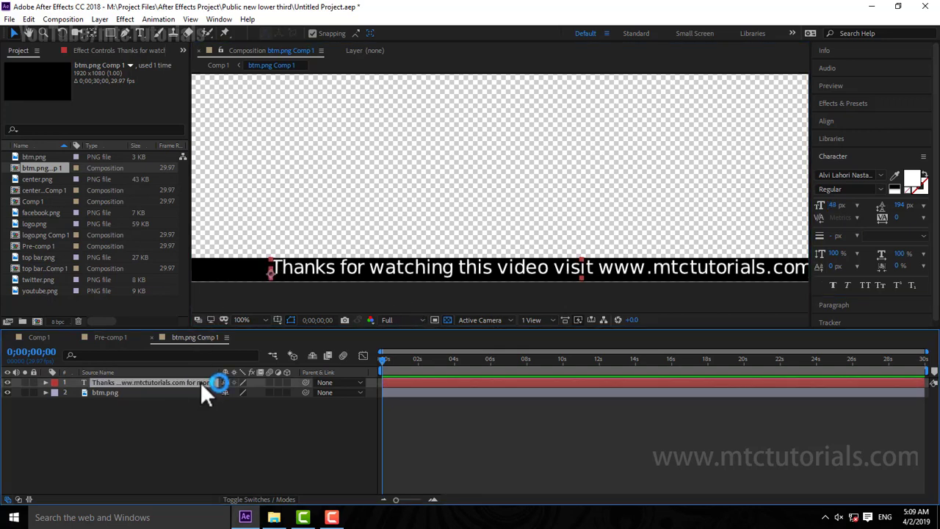
{"action": "key", "text": "p"}
{"action": "left_click_drag", "start_coordinate": [252, 392], "coordinate": [252, 392]}
{"action": "scroll", "coordinate": [443, 242], "scroll_direction": "down", "scroll_amount": 2}
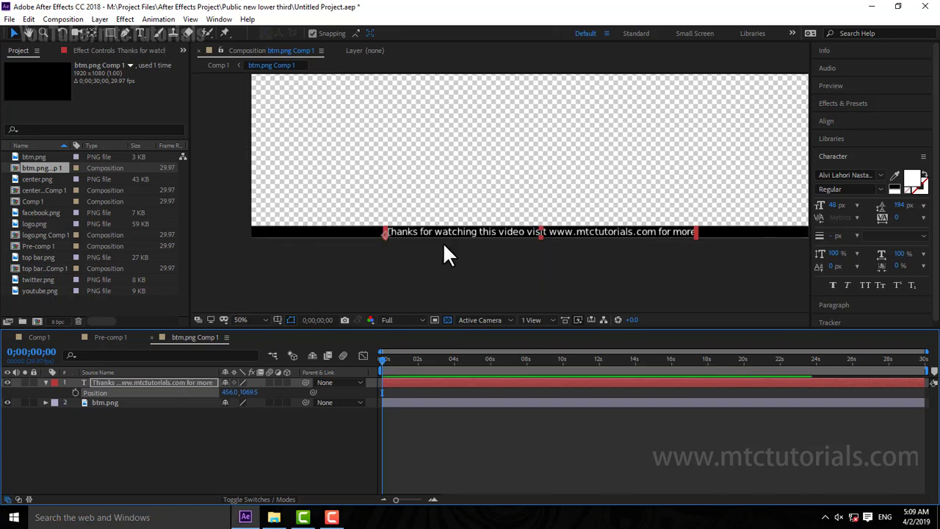
{"action": "left_click_drag", "start_coordinate": [491, 264], "coordinate": [448, 296]}
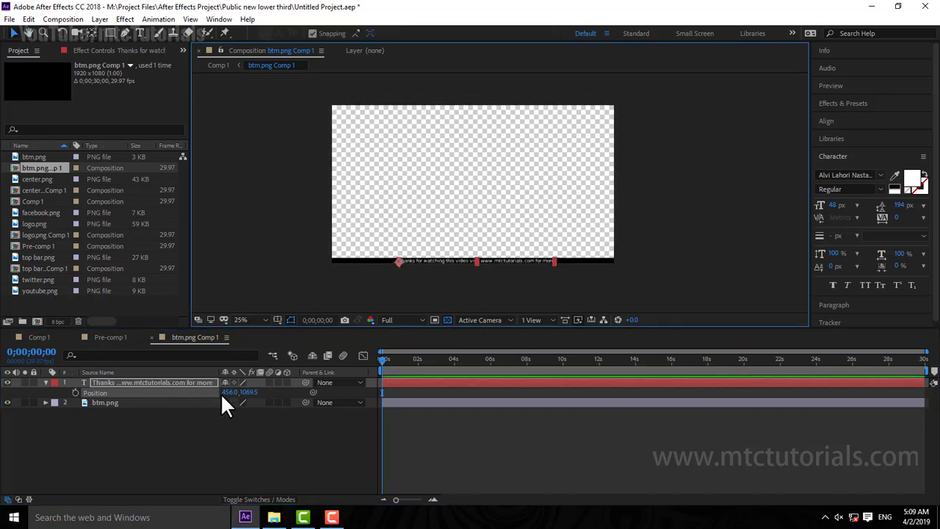
{"action": "left_click_drag", "start_coordinate": [229, 392], "coordinate": [210, 373]}
{"action": "left_click_drag", "start_coordinate": [414, 262], "coordinate": [461, 261]}
Append a dash and a second copy of the whole sentence to the end of the text line
{"action": "double_click", "coordinate": [461, 261]}
{"action": "key", "text": "ctrl+c"}
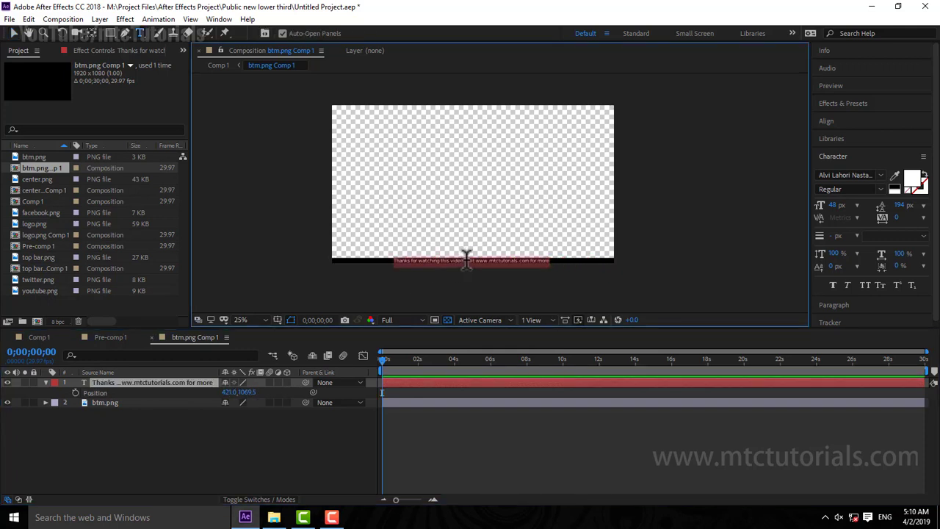
{"action": "key", "text": "End"}
{"action": "type", "text": "-"}
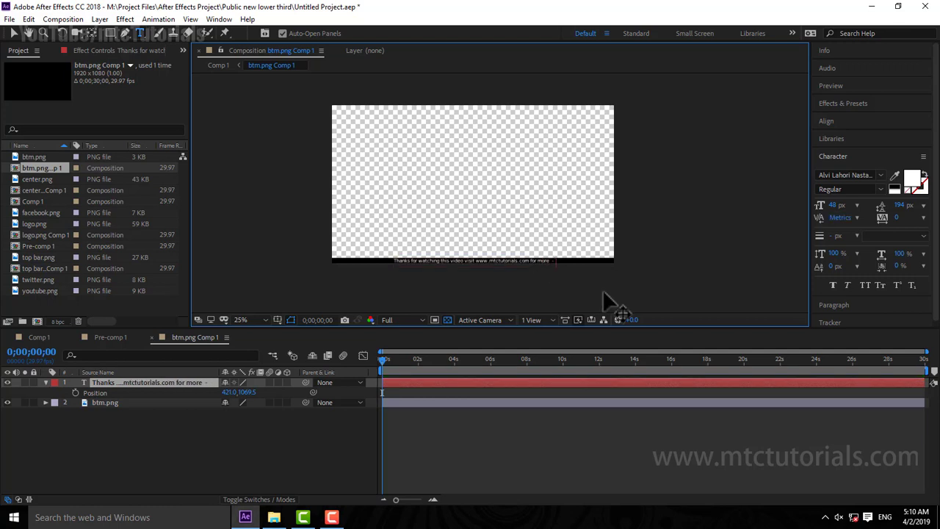
{"action": "key", "text": "ctrl+v"}
{"action": "left_click", "coordinate": [14, 33]}
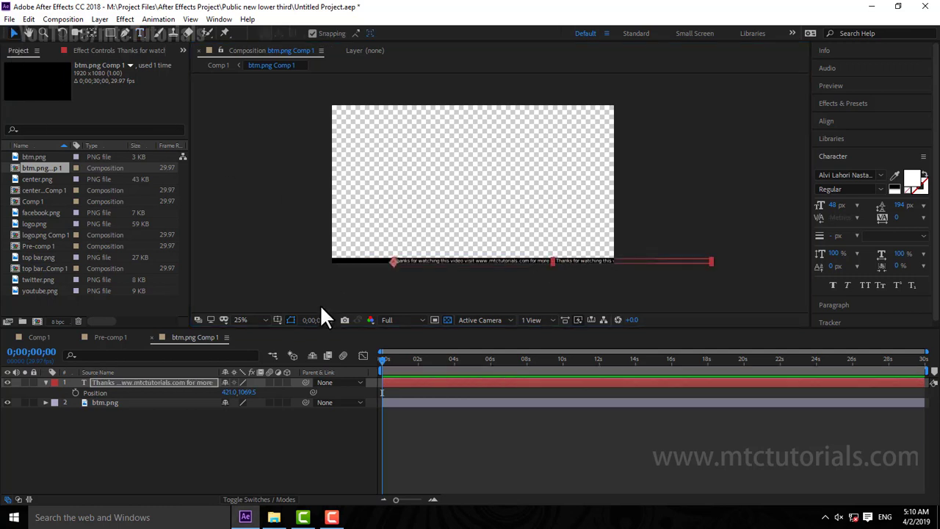
Set the text's X position to 1951, just past the frame's right edge, and enable Position keyframing at 0;00;00;00
{"action": "left_click_drag", "start_coordinate": [232, 401], "coordinate": [685, 393]}
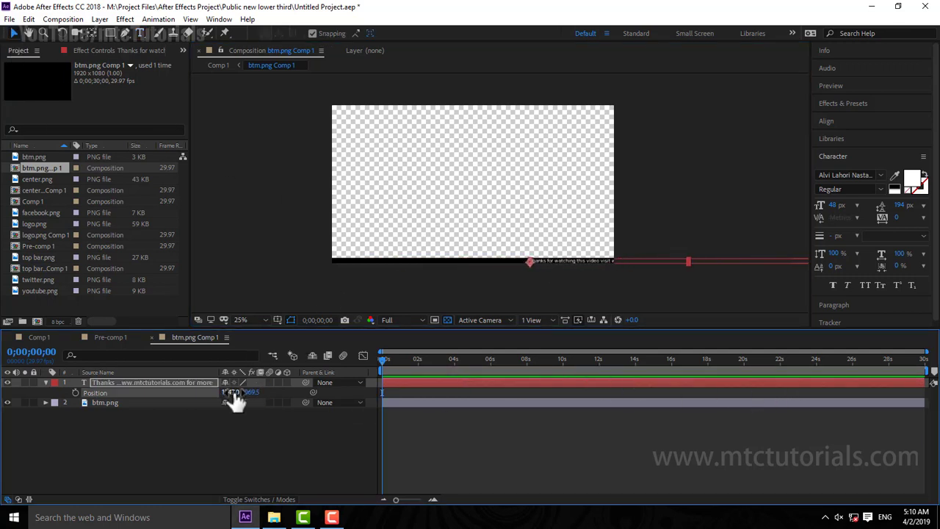
{"action": "left_click_drag", "start_coordinate": [230, 399], "coordinate": [563, 382]}
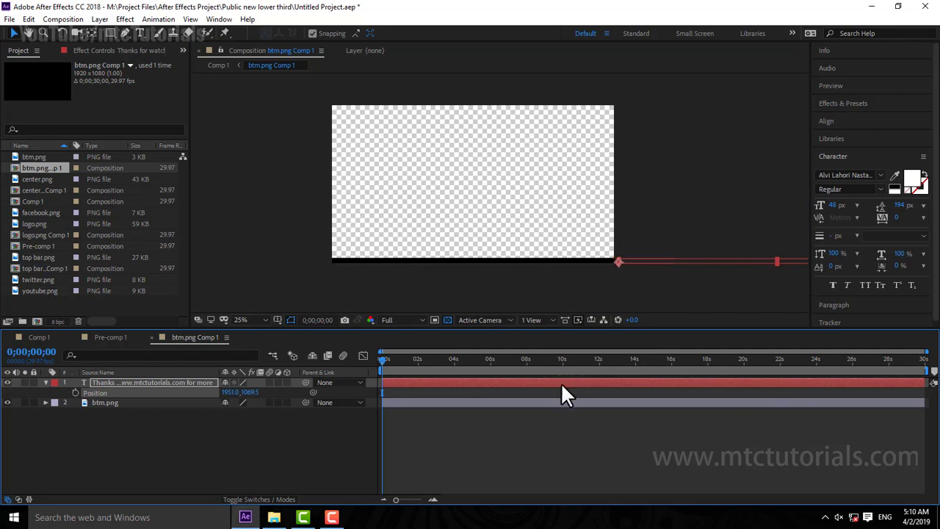
{"action": "left_click", "coordinate": [75, 392]}
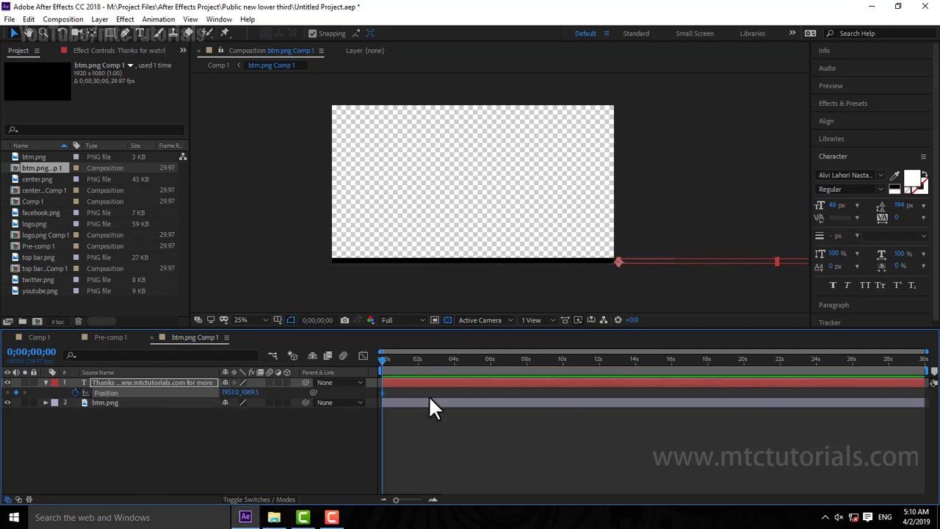
At 0;00;29;29, keyframe the text's X position at -2190 so the line has scrolled fully past the left edge of the frame
{"action": "left_click", "coordinate": [924, 360]}
{"action": "left_click", "coordinate": [672, 378]}
{"action": "left_click", "coordinate": [230, 392]}
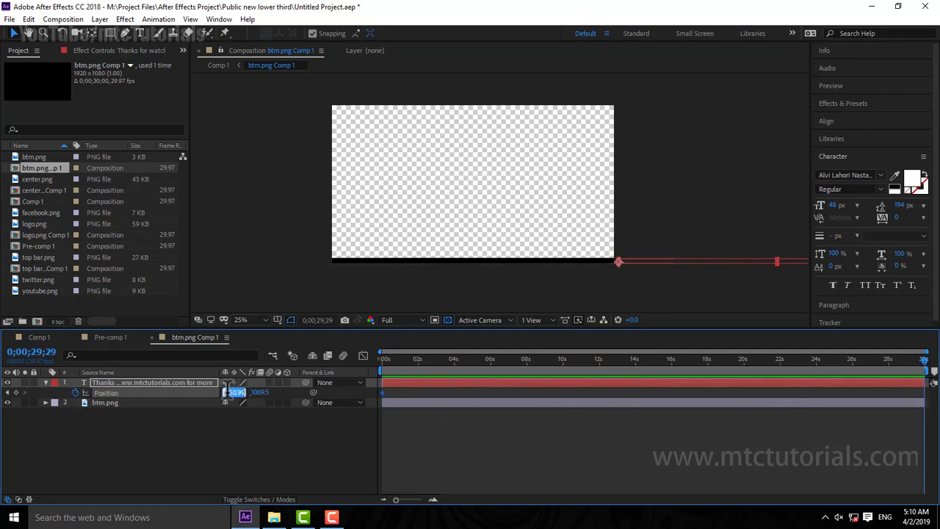
{"action": "type", "text": "0"}
{"action": "key", "text": "Return"}
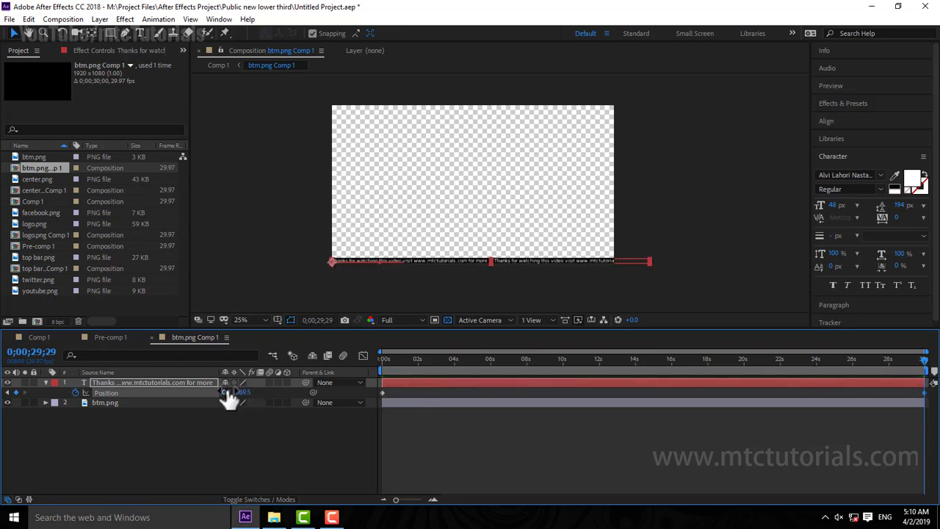
{"action": "left_click_drag", "start_coordinate": [225, 392], "coordinate": [82, 394]}
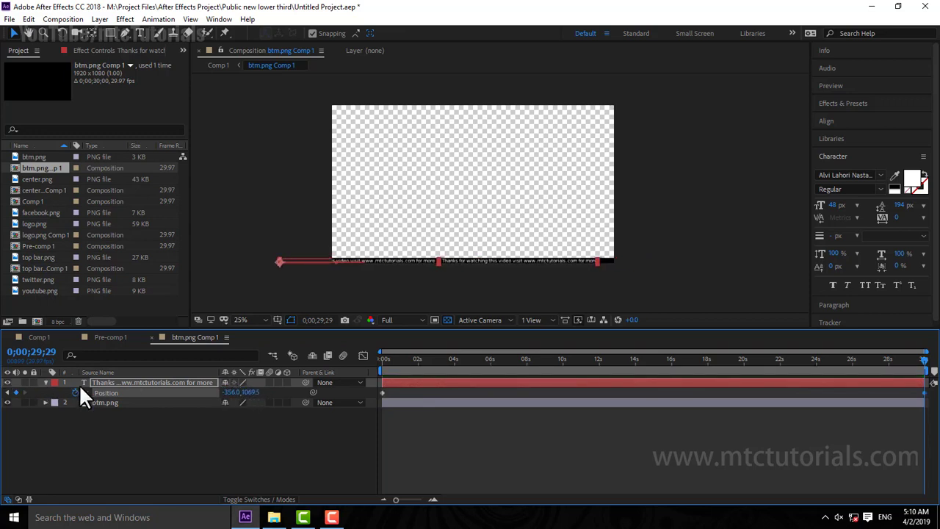
{"action": "left_click", "coordinate": [231, 392]}
{"action": "type", "text": "-920"}
{"action": "key", "text": "Return"}
{"action": "left_click_drag", "start_coordinate": [232, 392], "coordinate": [131, 407]}
{"action": "left_click", "coordinate": [381, 461]}
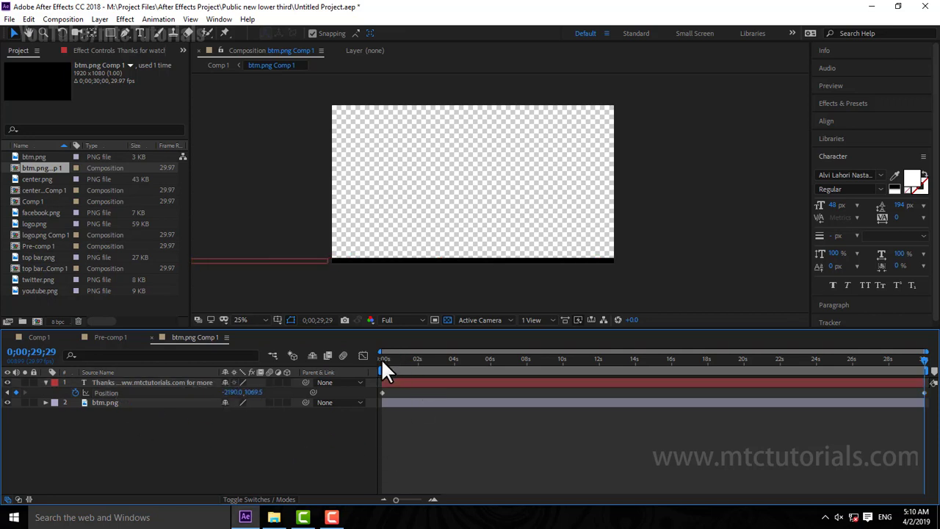
Preview the scrolling text in the black bar pre-comp and in Comp 1, then rewind Comp 1 to the start
{"action": "left_click", "coordinate": [381, 358]}
{"action": "key", "text": "space"}
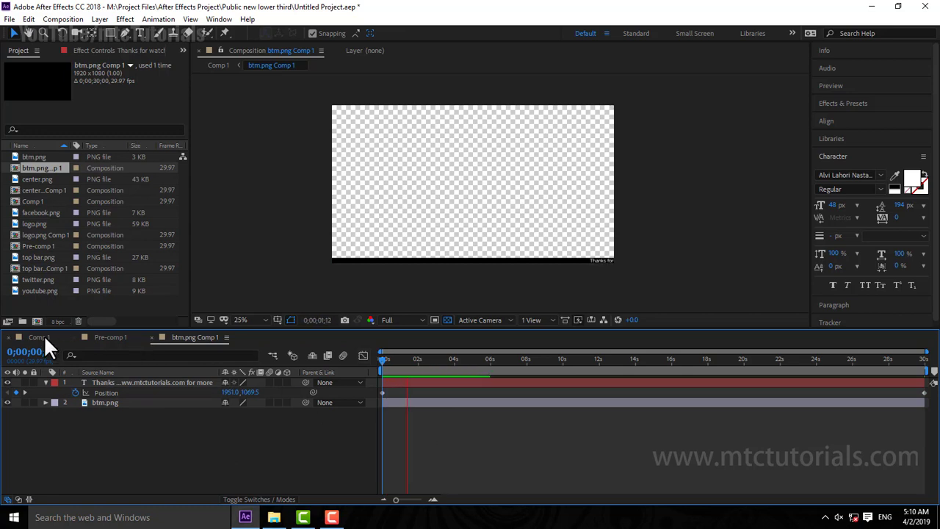
{"action": "left_click", "coordinate": [41, 338]}
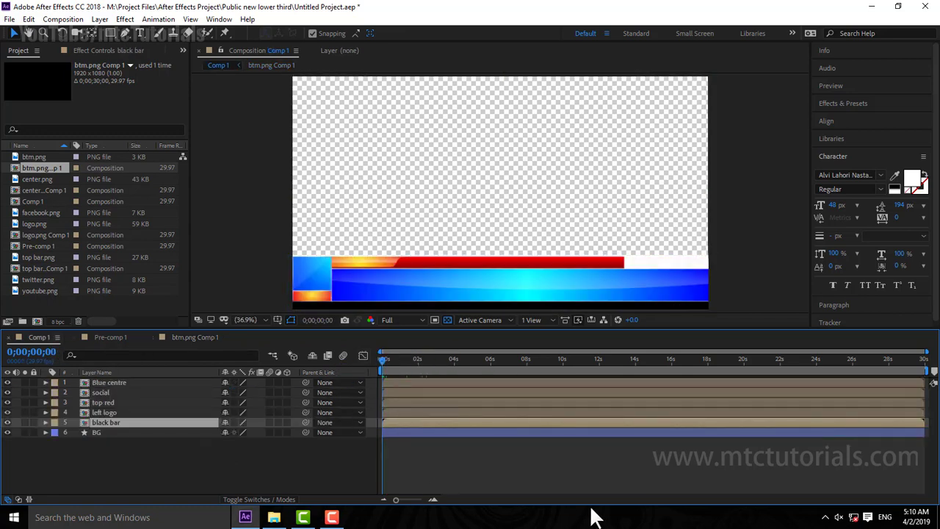
{"action": "key", "text": "space"}
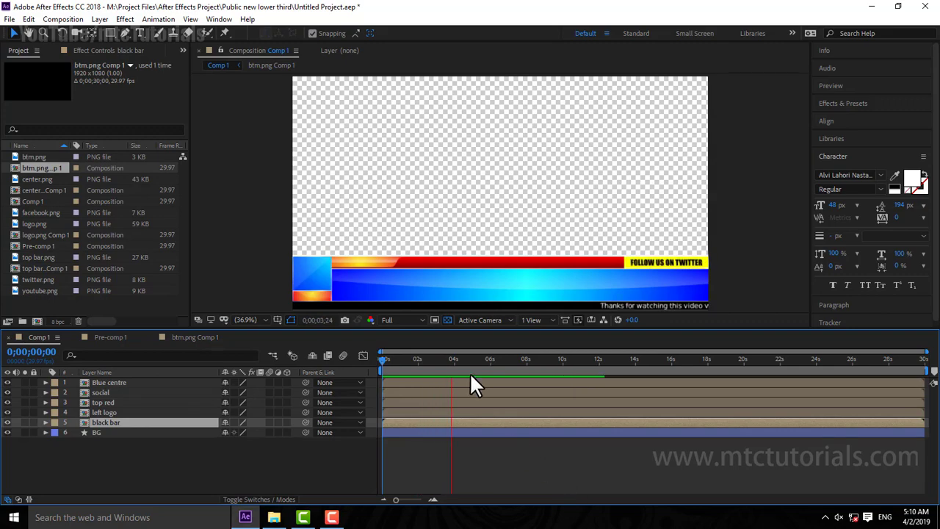
{"action": "left_click_drag", "start_coordinate": [460, 360], "coordinate": [374, 364]}
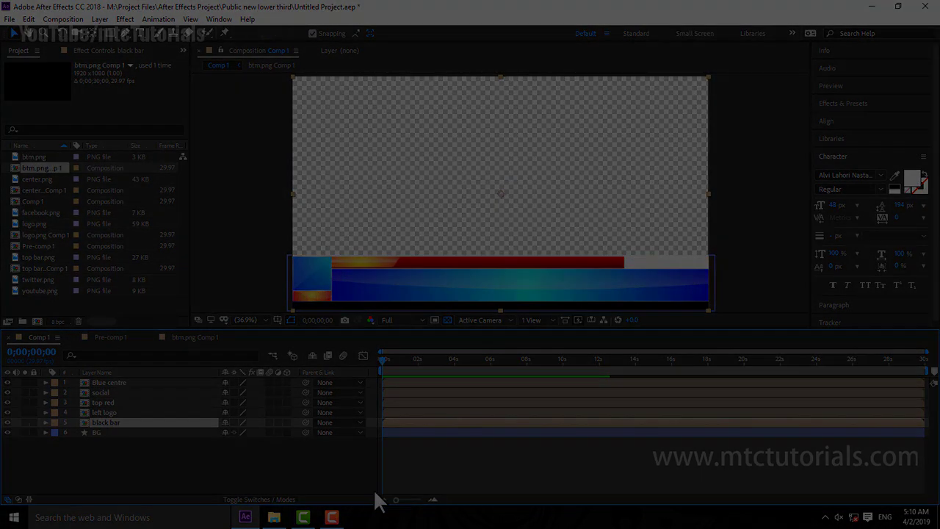